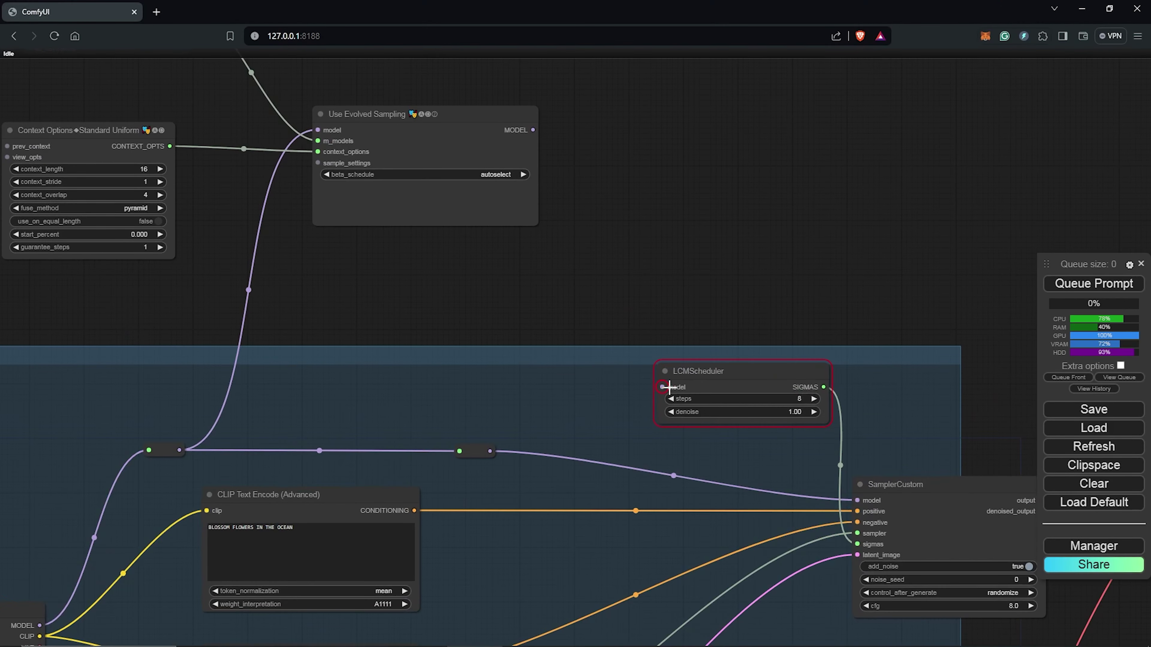
scroll(669, 387, "down", 2)
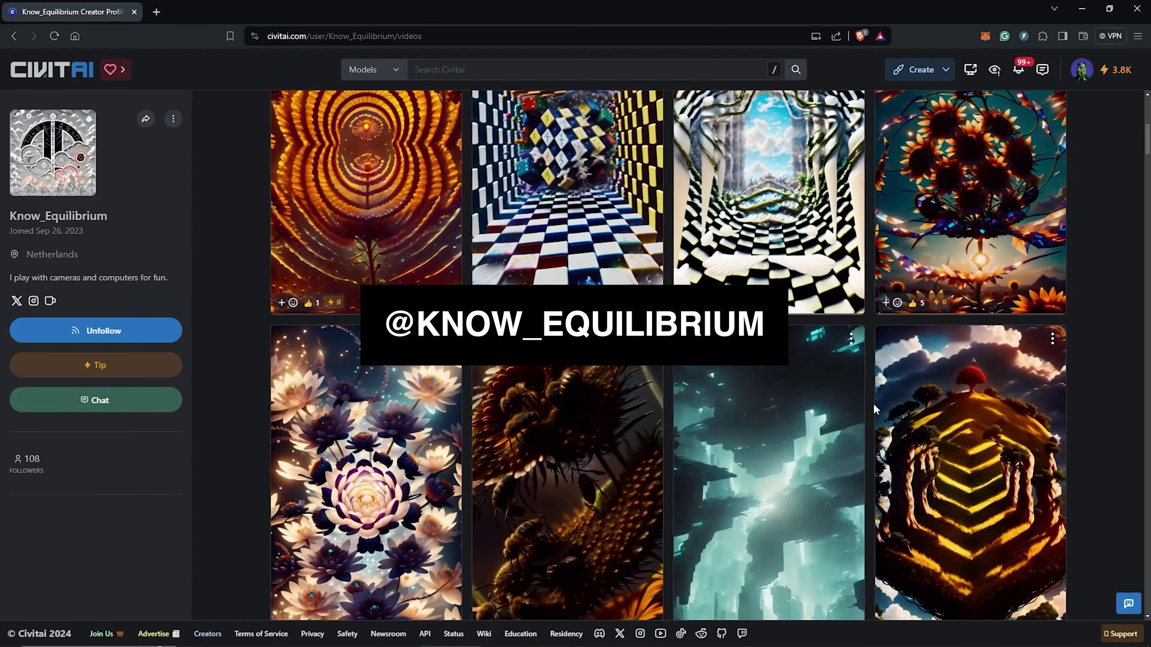
scroll(873, 403, "down", 4)
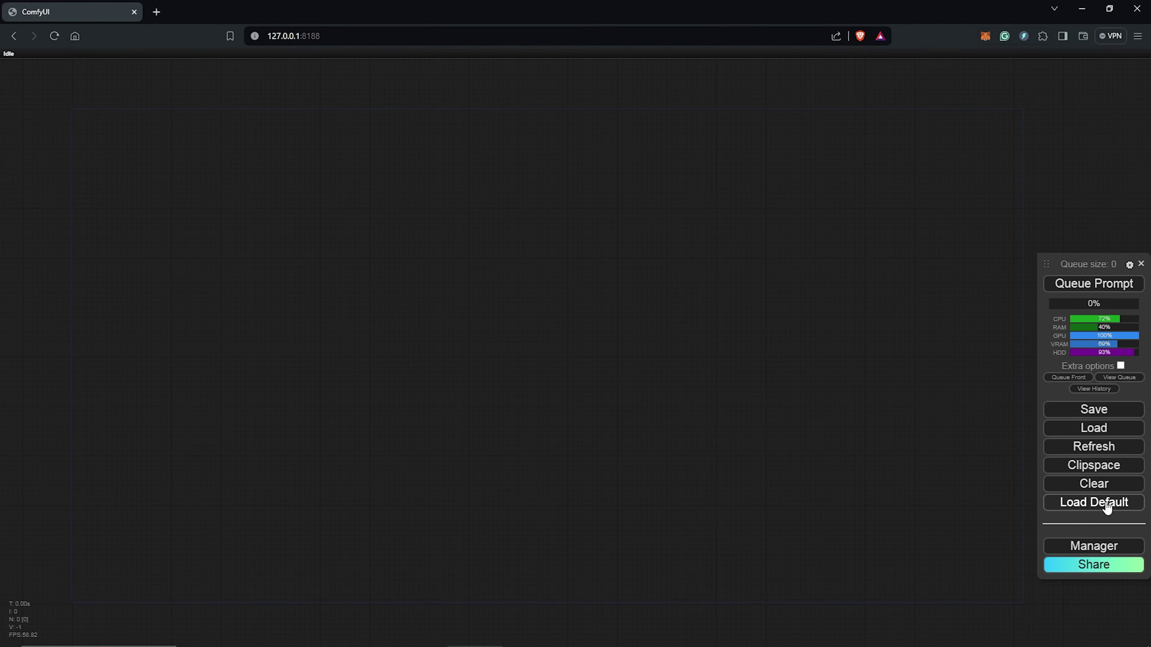
- Load the default workflow and spread its nodes apart on the canvas
left_click(1106, 504)
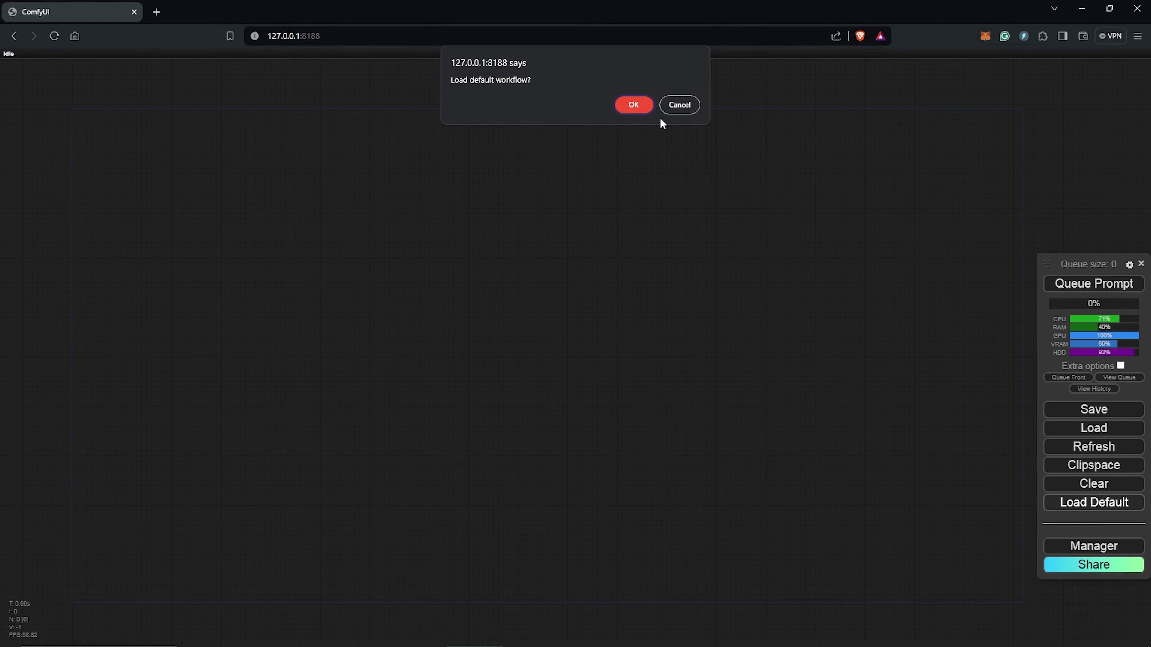
key("Return")
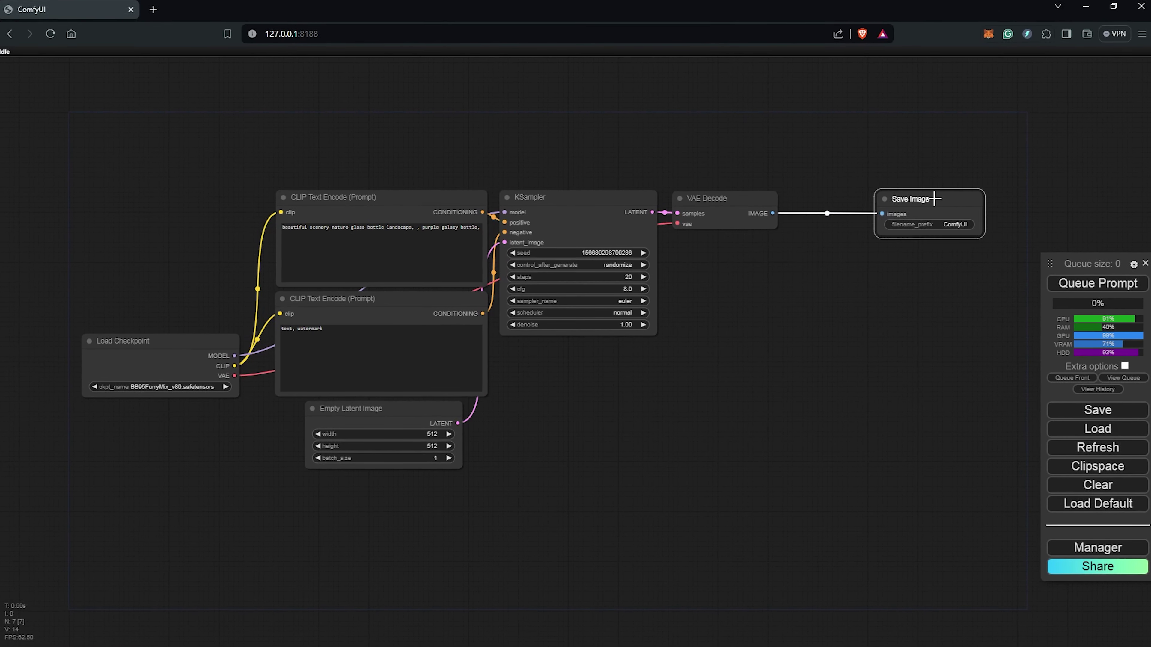
left_click_drag(934, 198, 948, 199)
left_click_drag(734, 199, 792, 198)
left_click_drag(611, 195, 655, 319)
left_click_drag(169, 341, 120, 346)
left_click_drag(349, 197, 349, 161)
left_click_drag(358, 298, 349, 284)
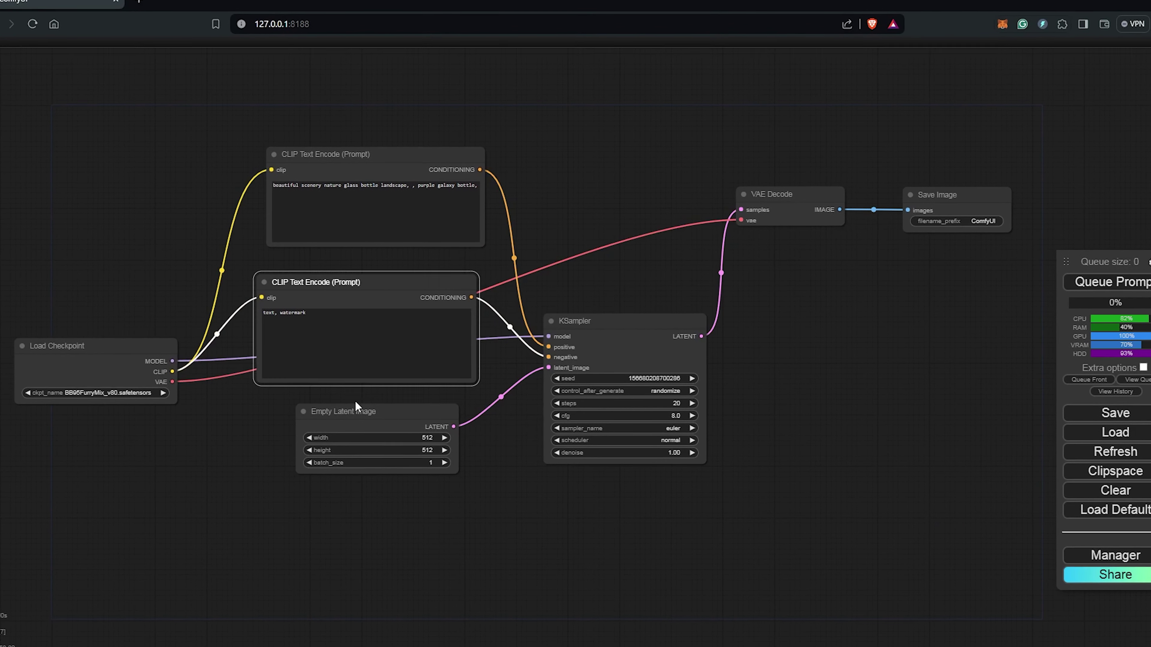
left_click_drag(356, 406, 341, 423)
- Delete the KSampler node and route the checkpoint's VAE output through two reroute nodes below the other nodes to VAE Decode
left_click(643, 321)
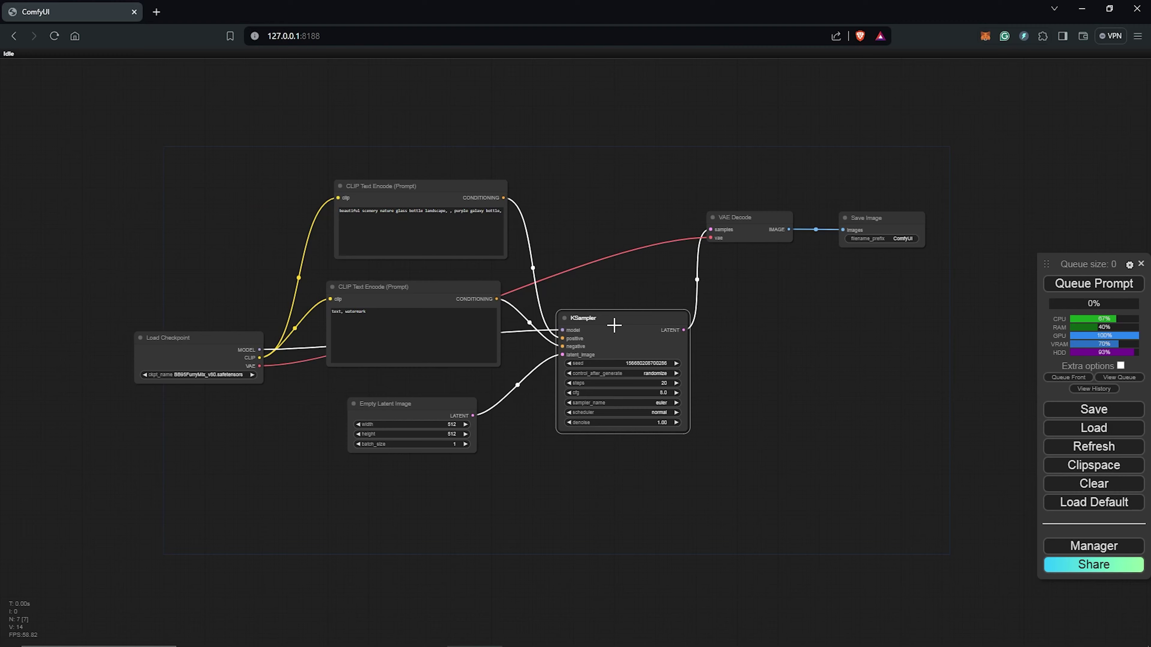
key("Delete")
left_click_drag(290, 487, 293, 503)
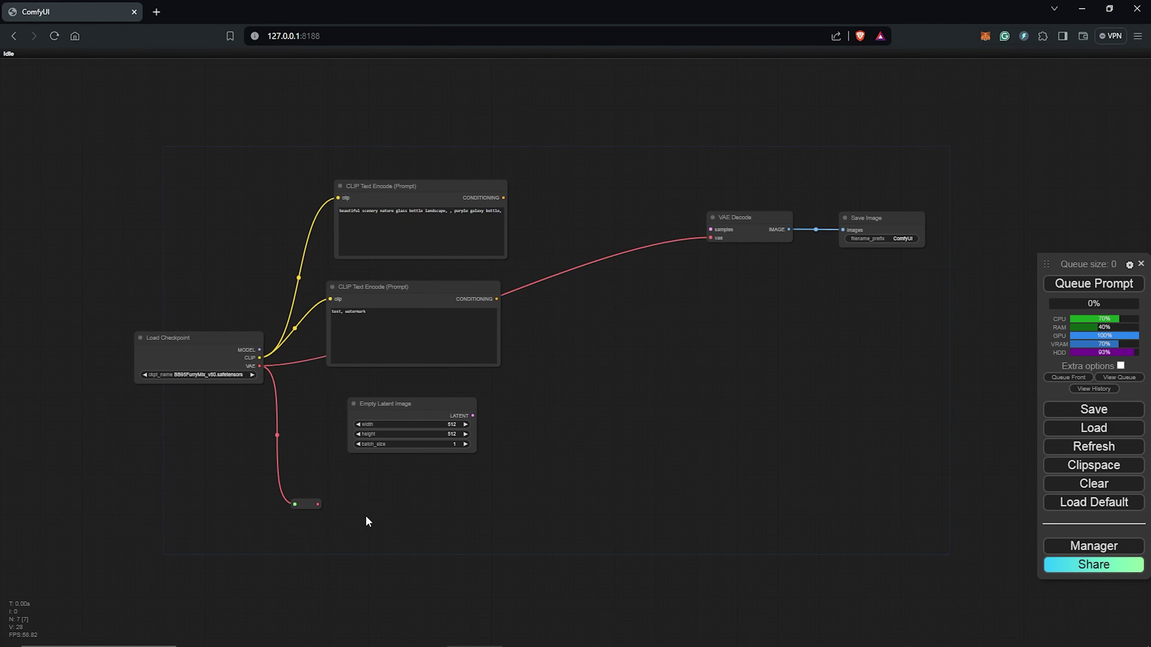
left_click_drag(448, 504, 694, 490)
left_click(711, 536)
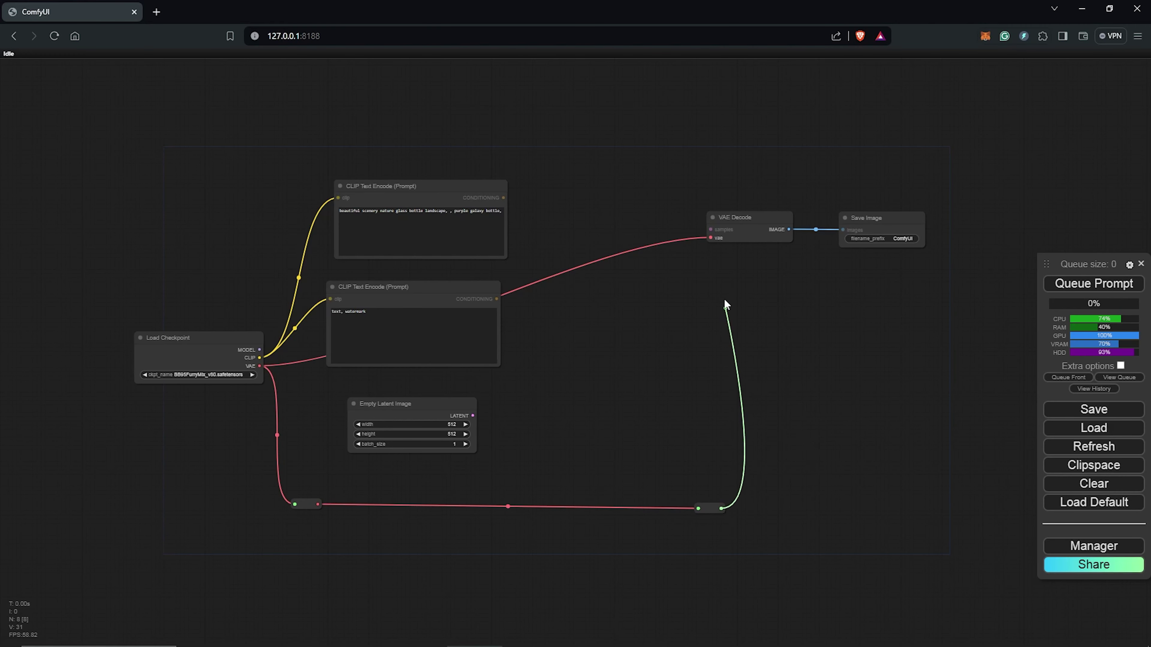
left_click_drag(709, 244, 827, 221)
- Add a SamplerCustom node and place it between the text encoders and VAE Decode
scroll(611, 249, "up", 1)
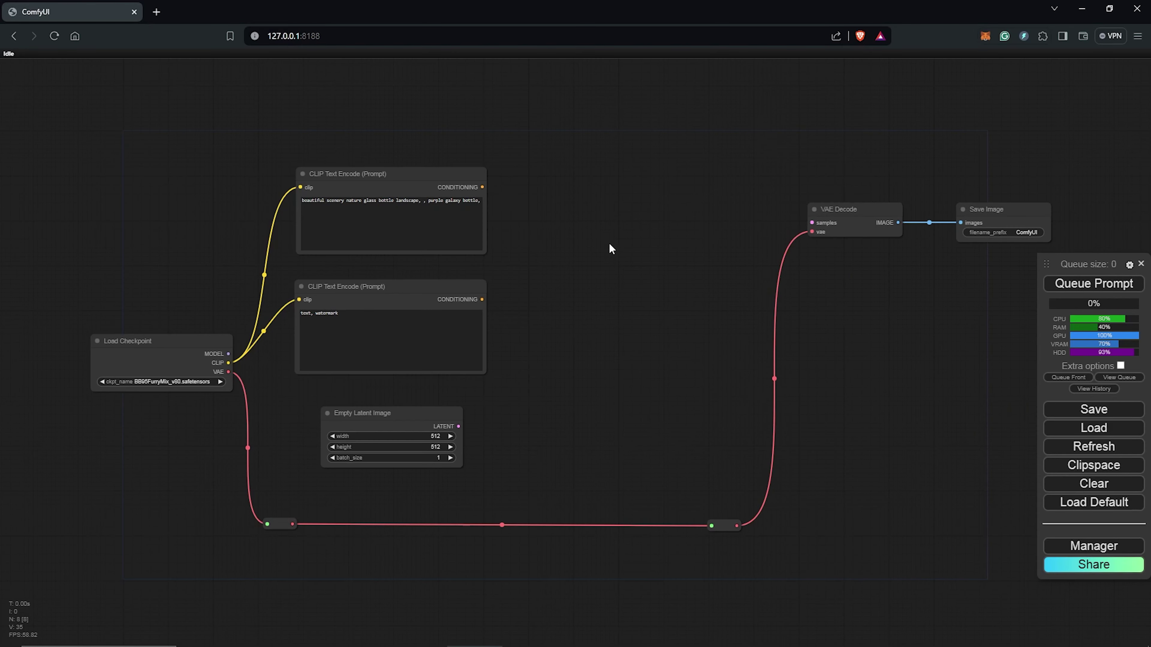
double_click(609, 245)
type("samplercu")
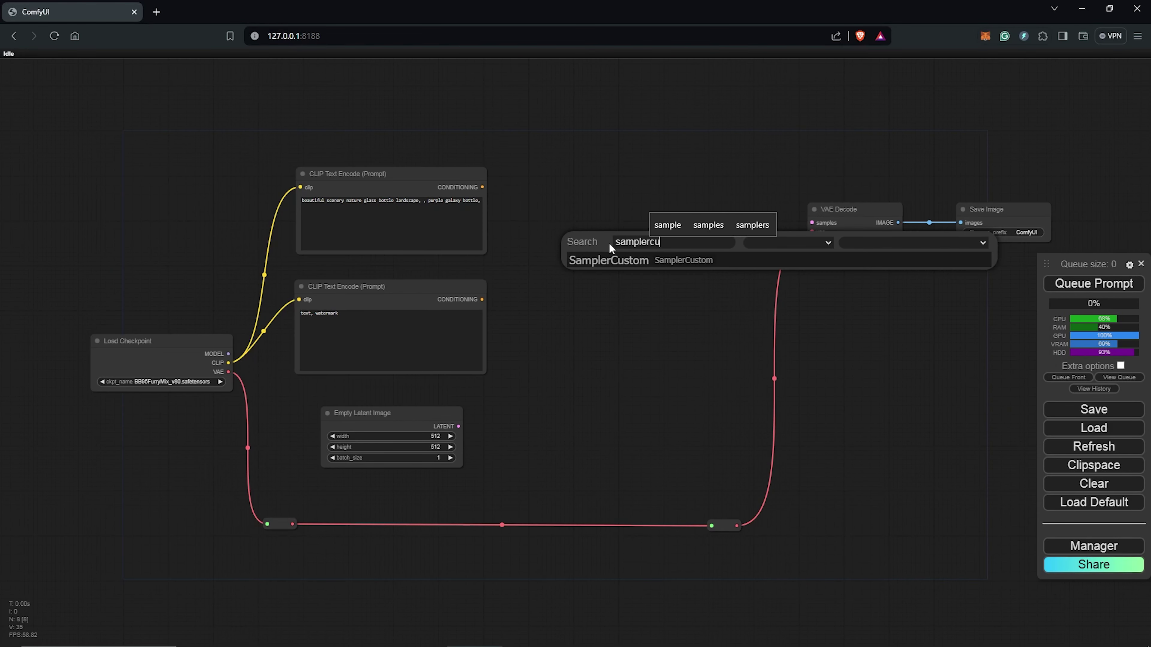
left_click(610, 258)
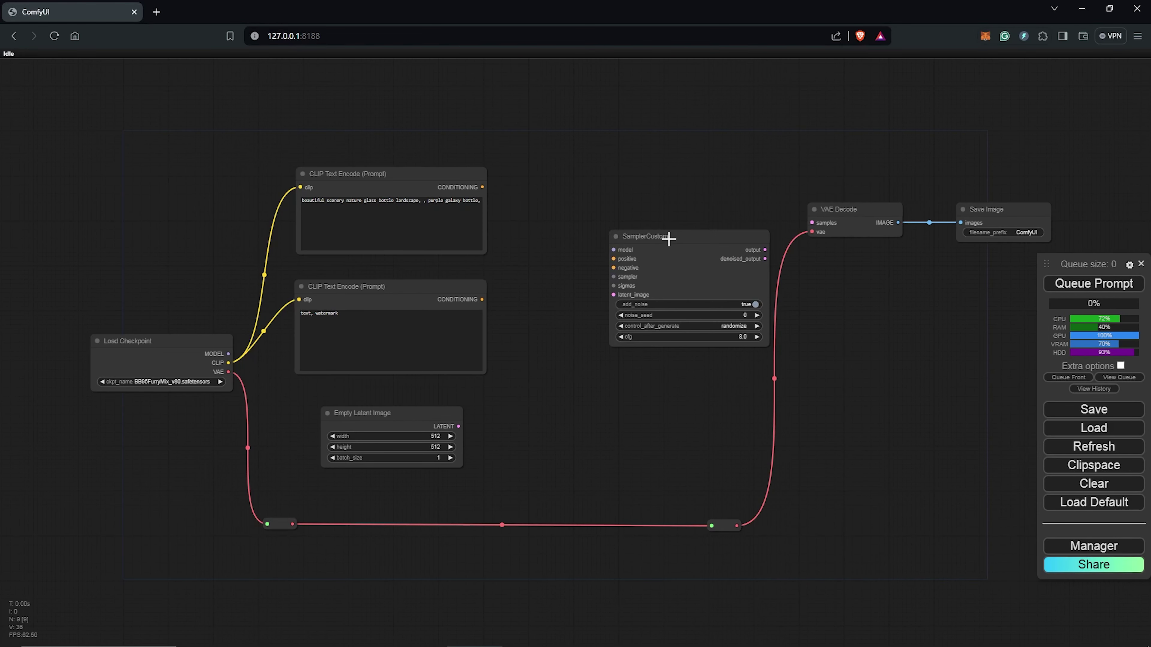
left_click_drag(668, 236, 633, 235)
- Delete both CLIP Text Encode (Prompt) nodes
left_click(389, 174)
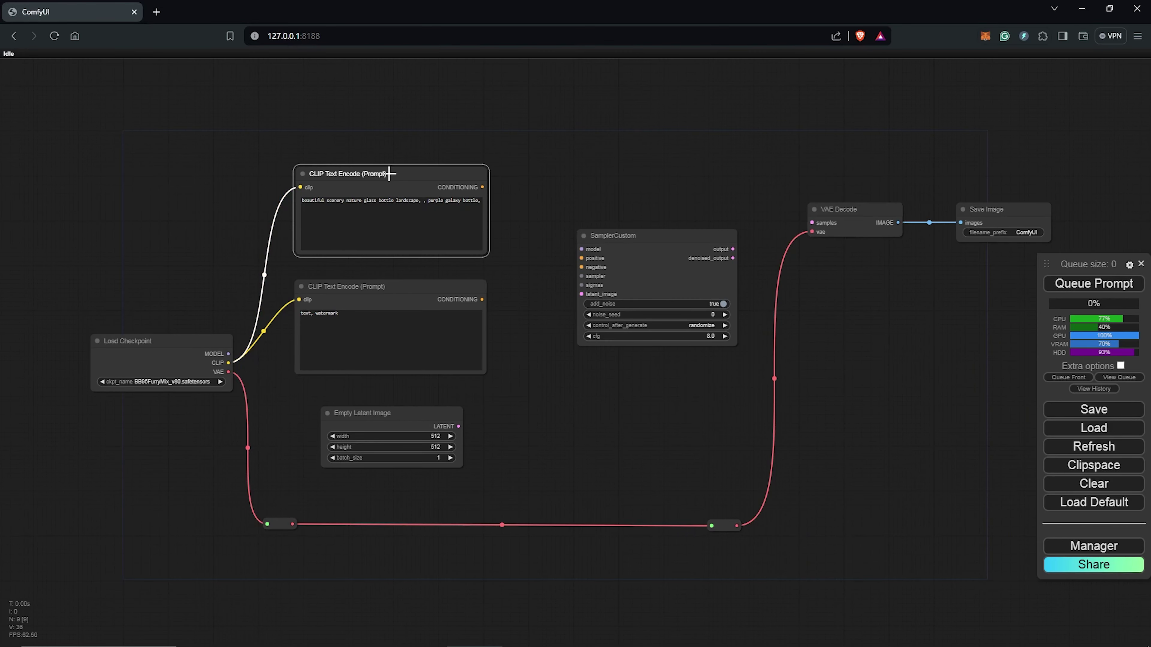
key("Delete")
key("Delete")
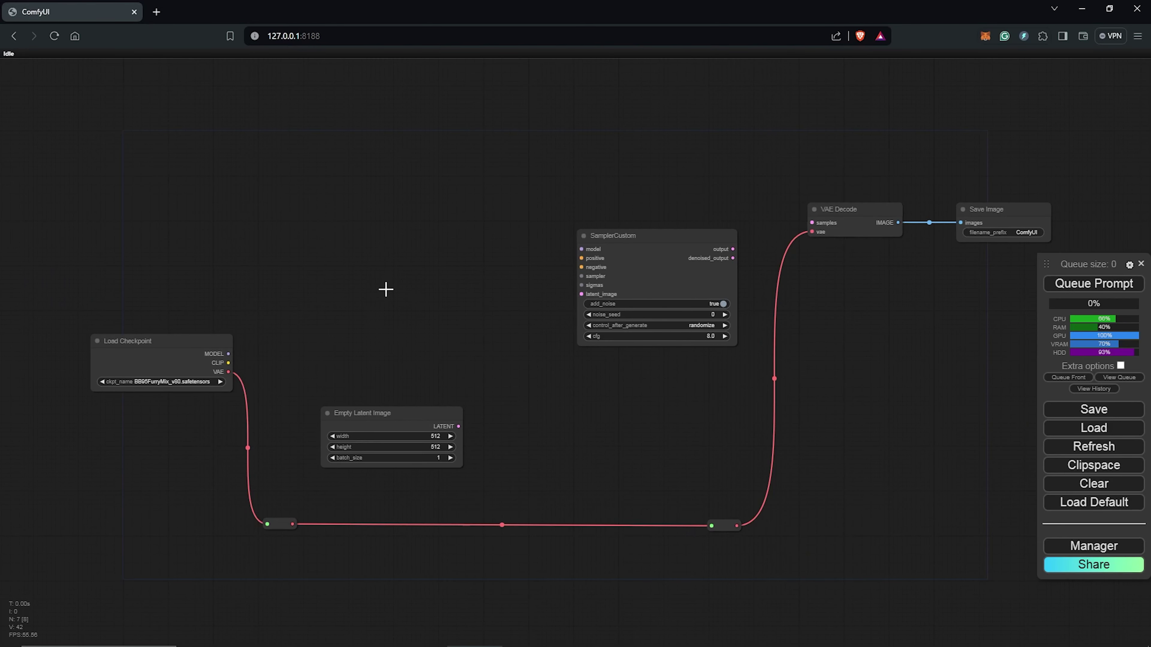
- Add two CLIP Text Encode (Advanced) nodes, one above the other, and connect the checkpoint's CLIP output to both
double_click(351, 188)
type("text e")
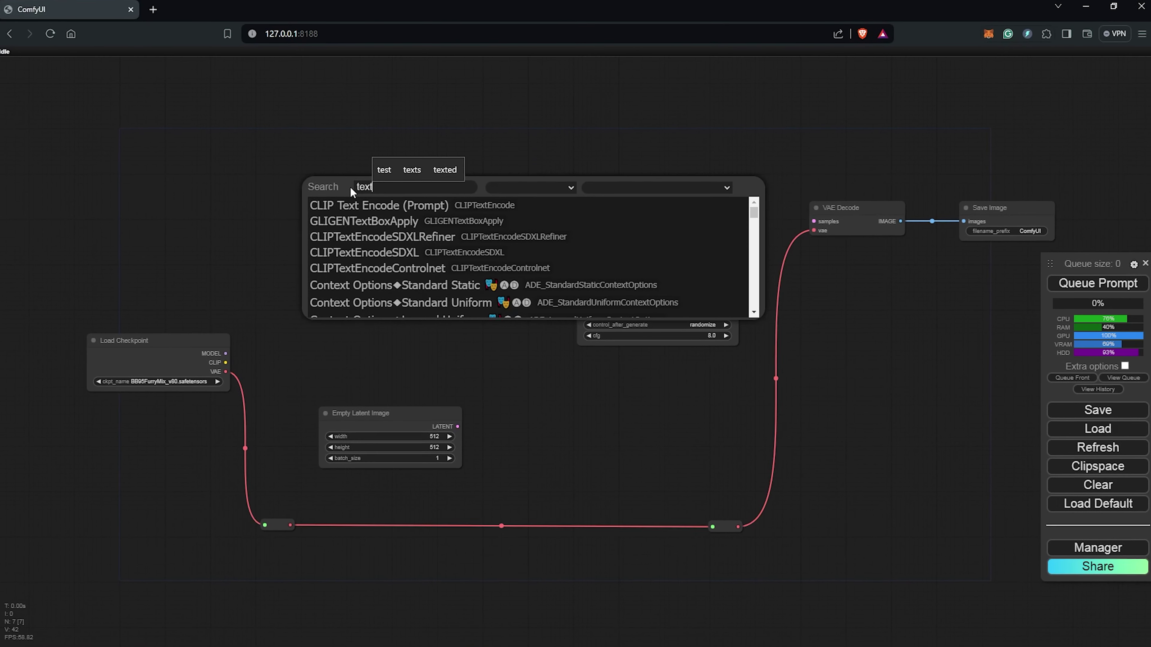
type("nco")
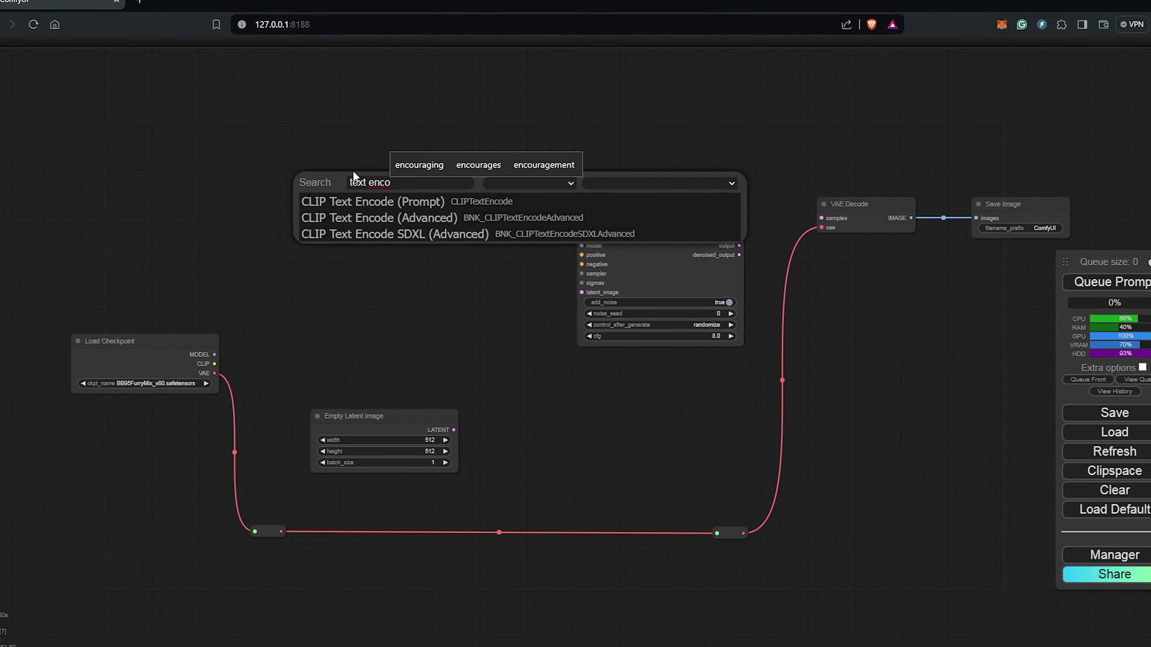
left_click(409, 222)
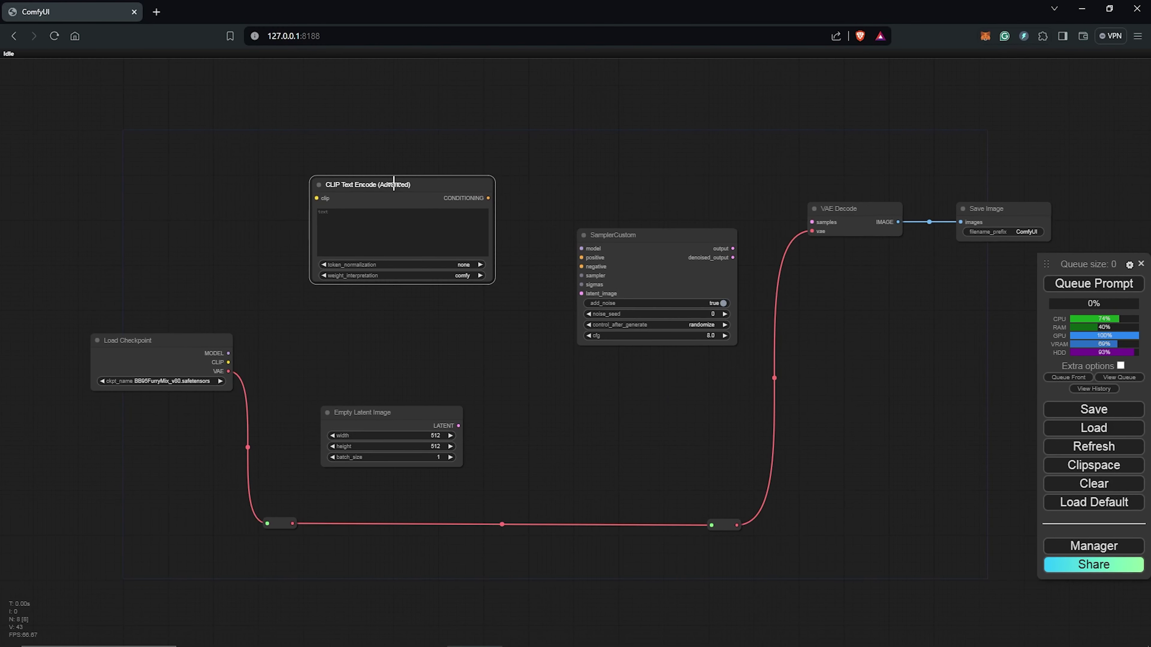
left_click_drag(394, 184, 390, 292)
left_click_drag(408, 183, 406, 160)
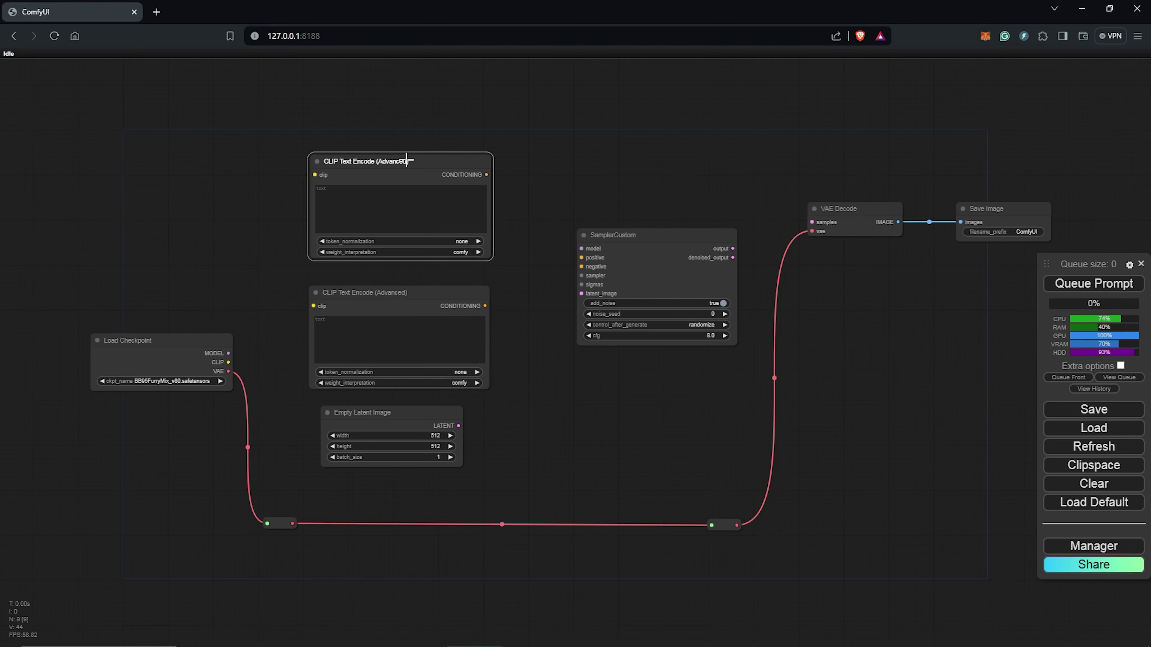
left_click_drag(404, 290, 399, 291)
left_click_drag(175, 341, 138, 277)
left_click_drag(192, 299, 217, 277)
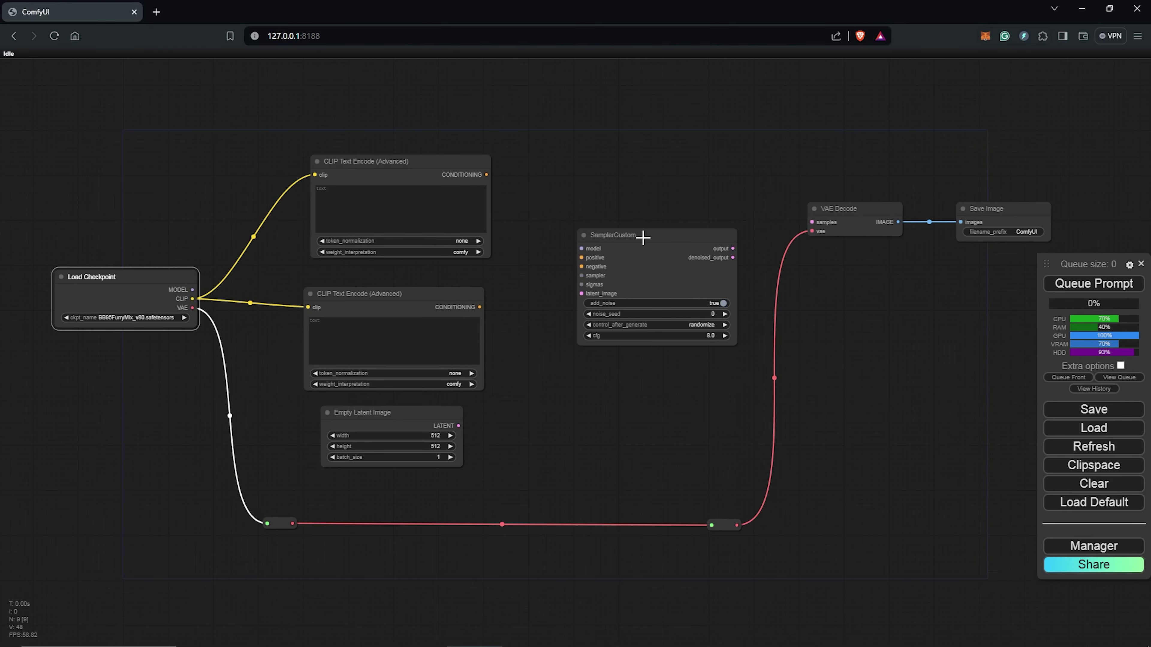
- Route the checkpoint's MODEL output through two reroute nodes to SamplerCustom, and connect the two encoders to its positive and negative inputs
left_click_drag(642, 237, 641, 230)
left_click_drag(193, 290, 537, 121)
left_click(270, 142)
left_click(539, 150)
left_click_drag(537, 121, 537, 122)
- Connect Empty Latent Image to SamplerCustom's latent_image, and SamplerCustom's denoised_output to the samples input of VAE Decode
left_click_drag(392, 413, 411, 429)
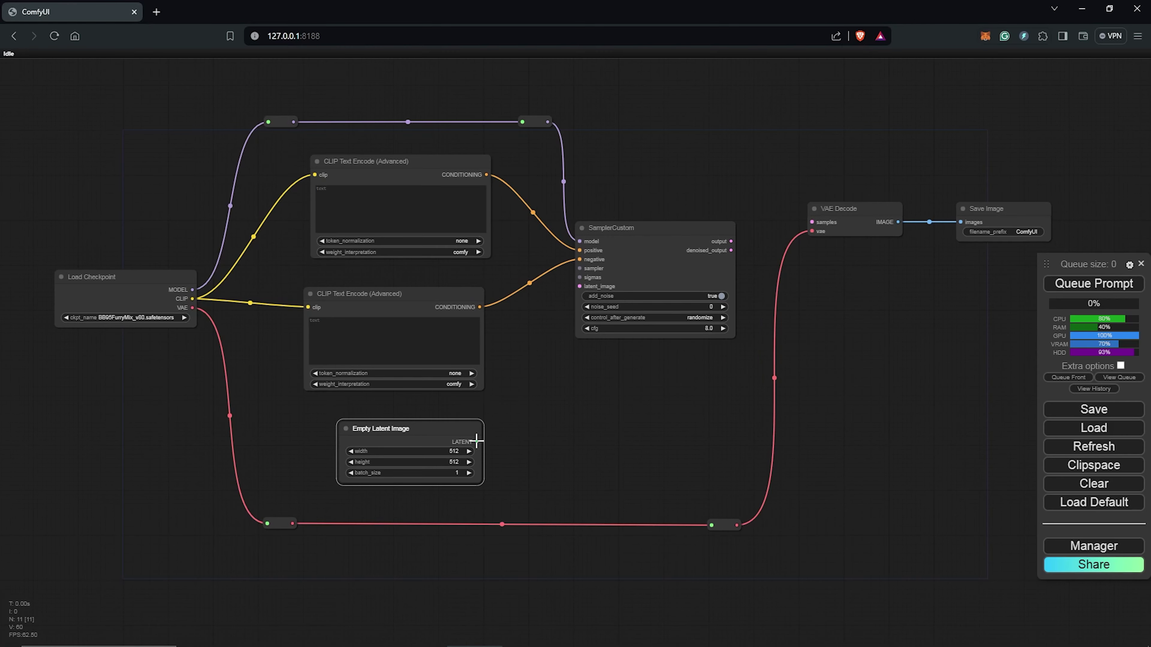
left_click_drag(574, 284, 579, 285)
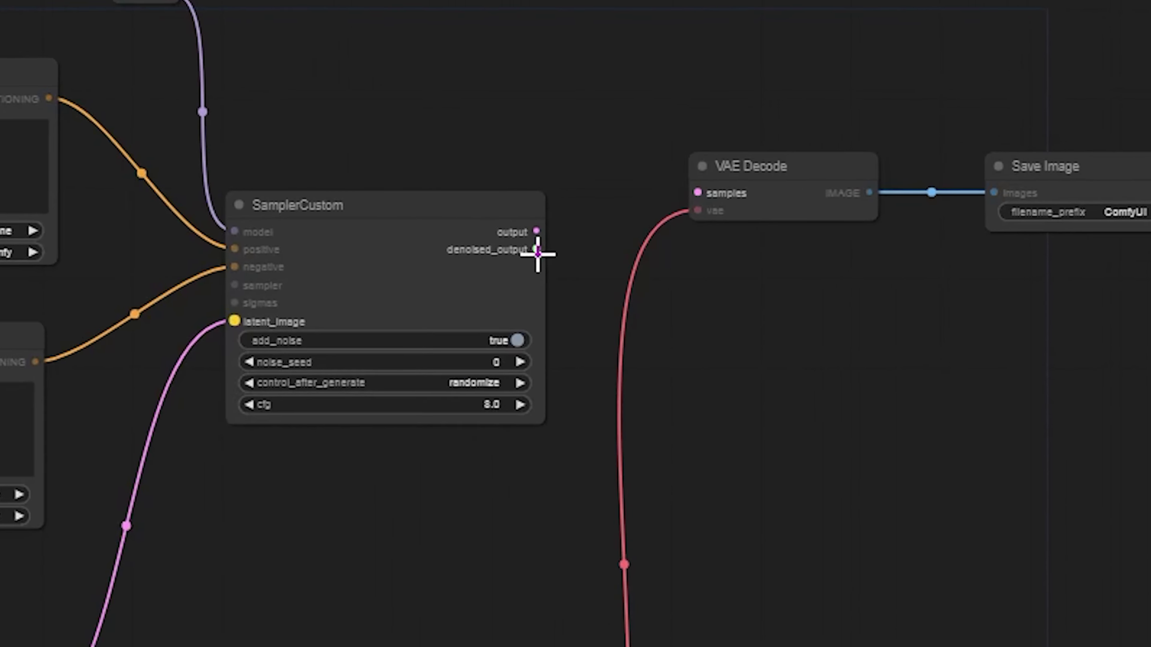
left_click_drag(730, 250, 793, 227)
left_click_drag(647, 207, 684, 193)
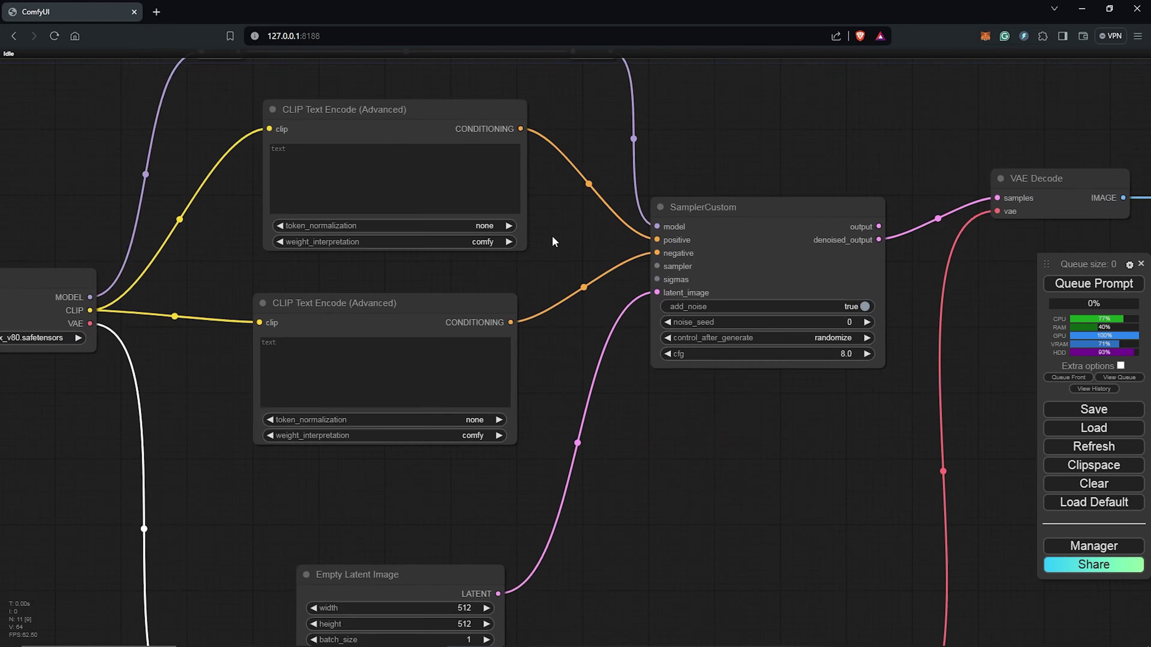
- Set the upper CLIP Text Encode (Advanced) node's token_normalization to mean and weight_interpretation to A1111
scroll(546, 238, "up", 3)
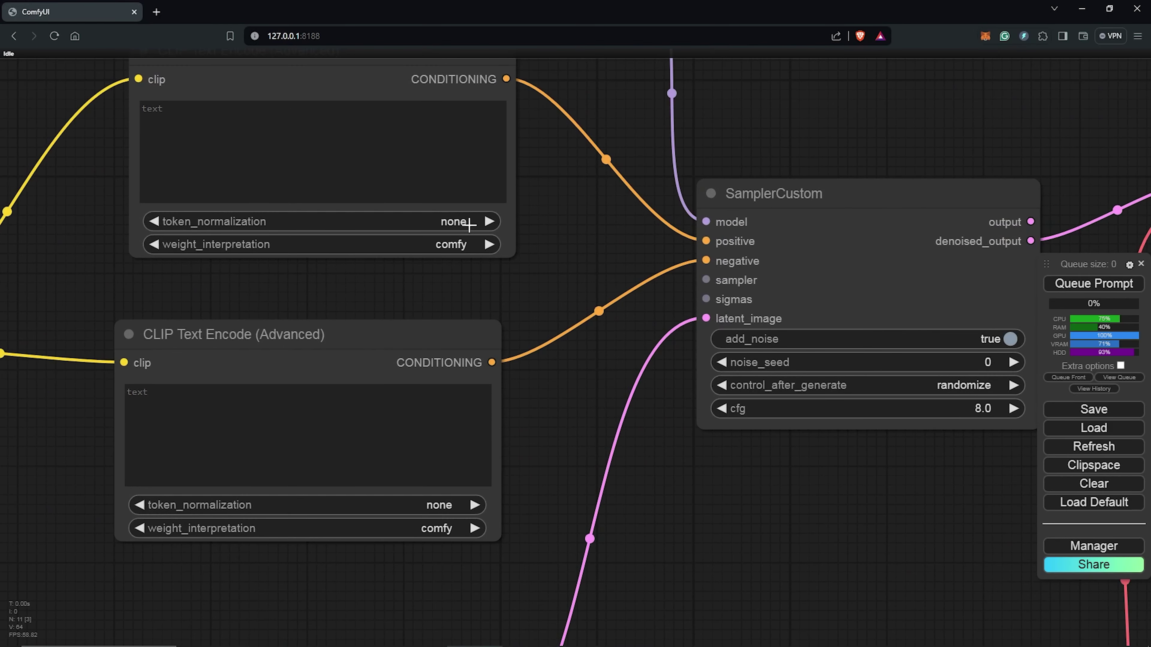
left_click(457, 222)
left_click(481, 229)
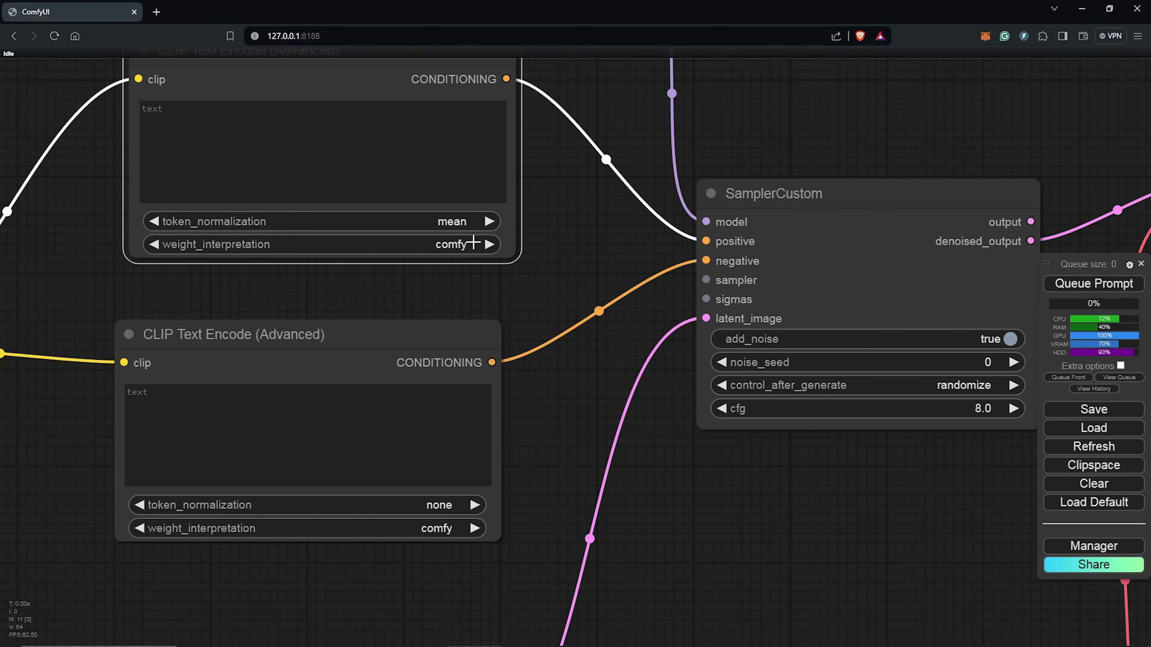
left_click(472, 244)
left_click(476, 256)
- Set the lower CLIP Text Encode (Advanced) node's token_normalization to mean and weight_interpretation to A1111
scroll(582, 277, "down", 2)
left_click_drag(580, 386, 614, 265)
left_click(507, 343)
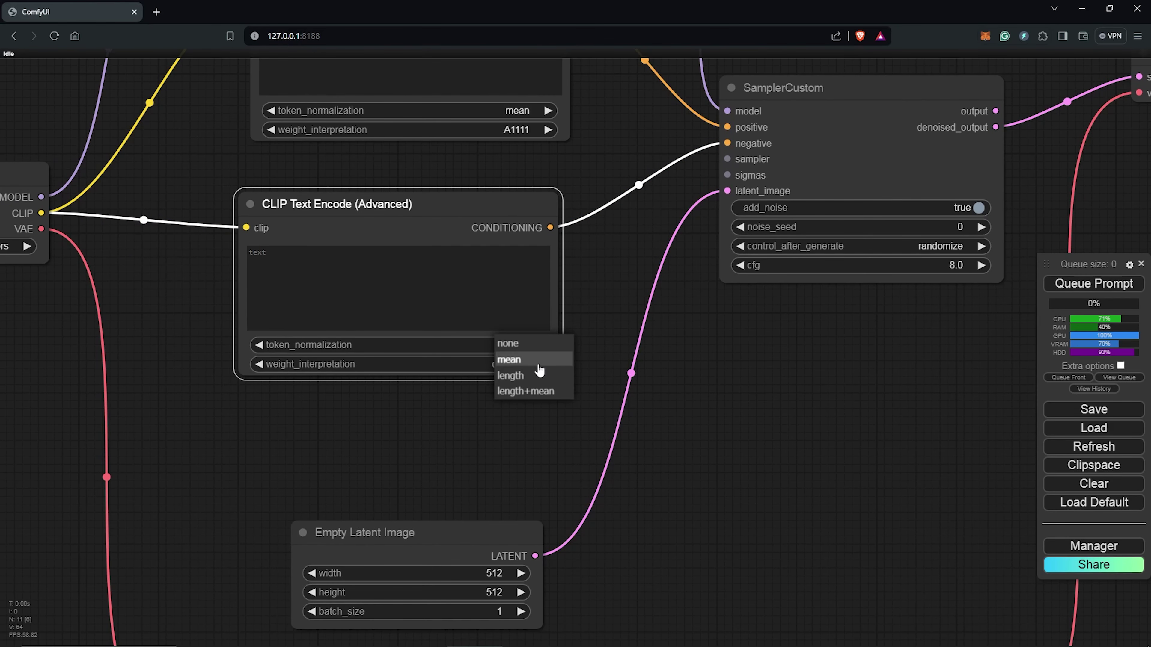
left_click(521, 355)
left_click(516, 364)
left_click(521, 375)
- Set the Empty Latent Image height to 896
scroll(599, 403, "down", 3)
scroll(647, 431, "up", 6)
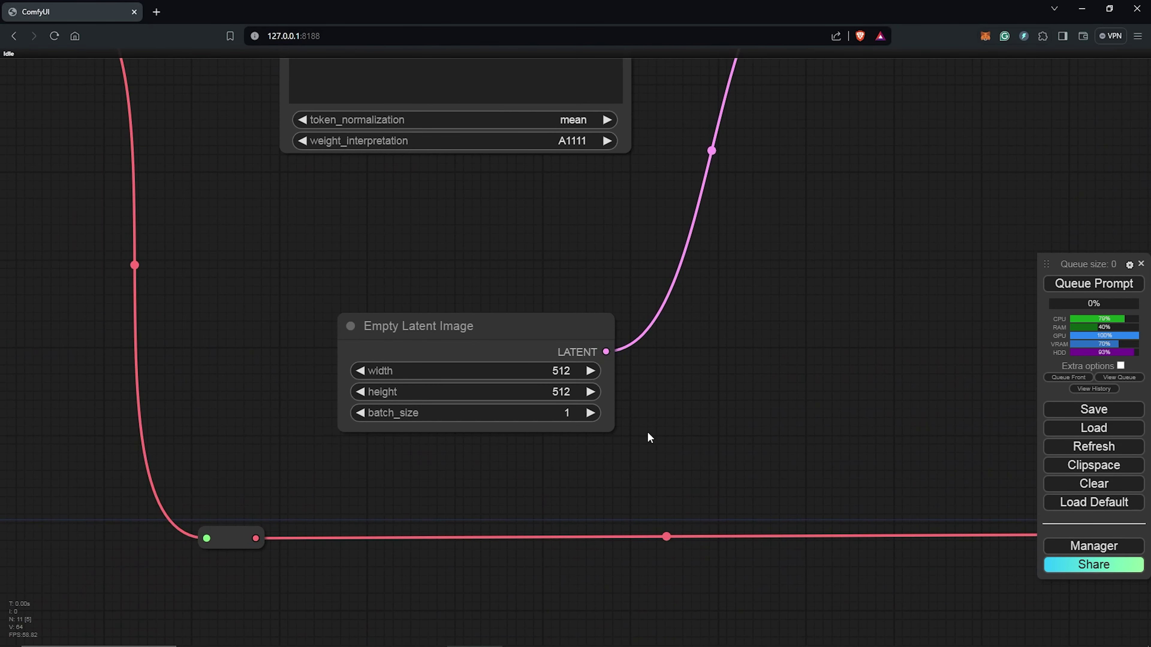
left_click(507, 367)
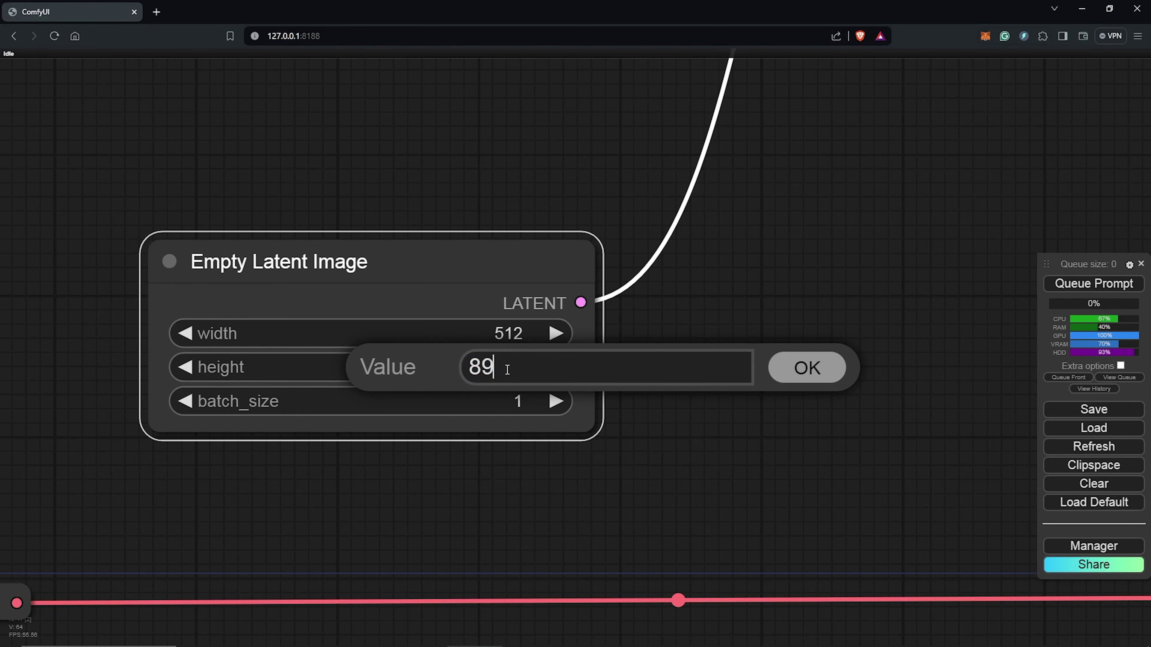
left_click(802, 366)
left_click(768, 362)
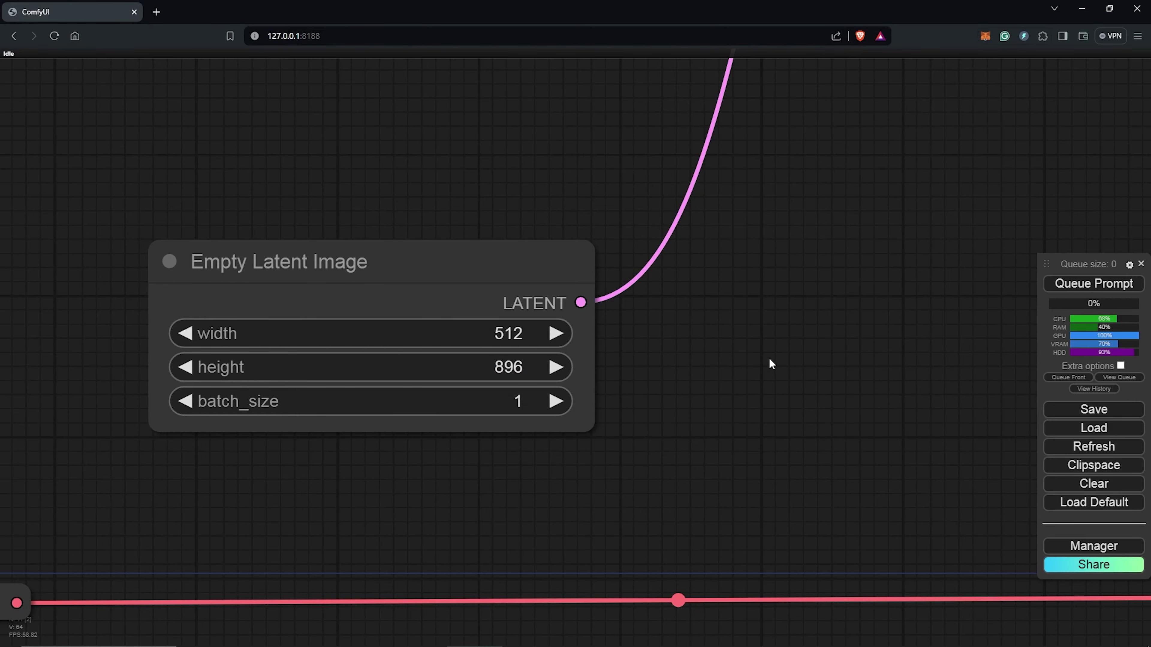
- Add a group titled "Text To Image" and enlarge it to enclose the workflow's nodes
scroll(767, 353, "down", 5)
scroll(764, 437, "down", 1)
left_click_drag(771, 446, 554, 399)
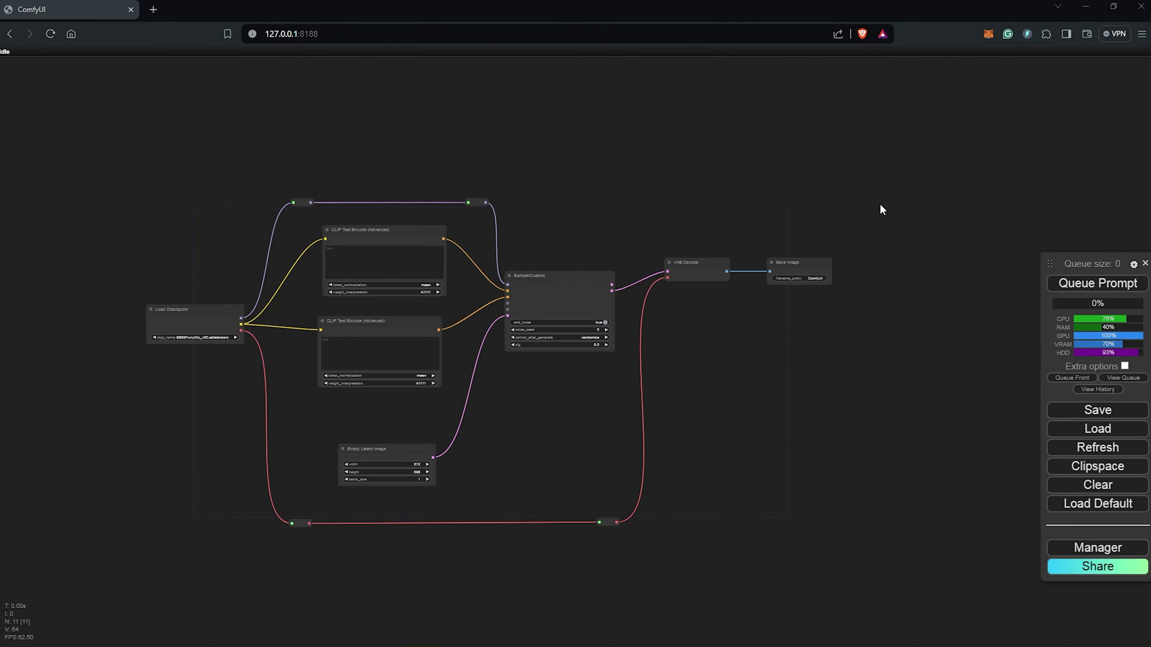
right_click(158, 158)
left_click(182, 171)
key("ctrl+a")
type("Text To Ima")
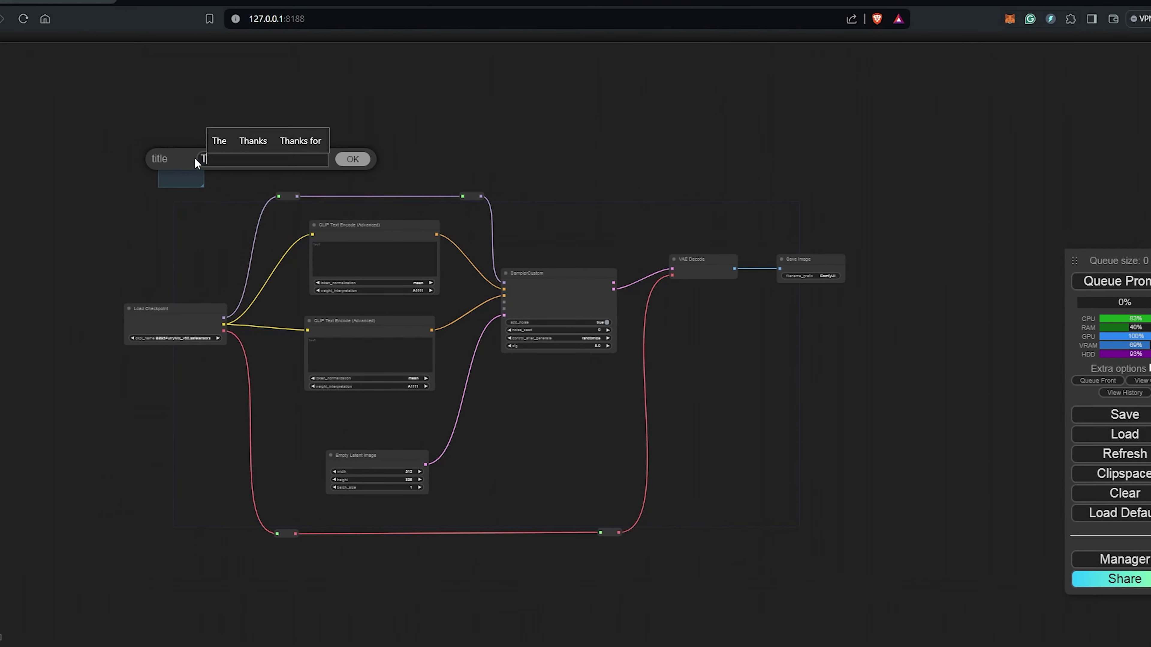
type("ge")
left_click(347, 155)
left_click_drag(166, 168, 768, 532)
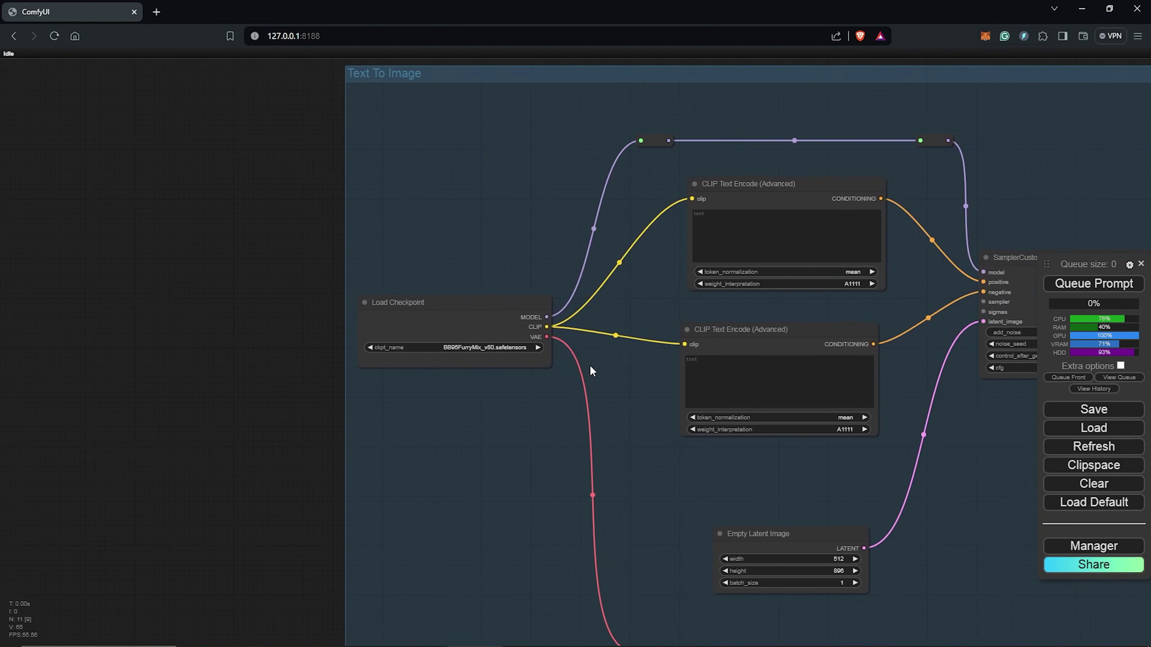
- Choose dreamshaper_8.safetensors as the model in Load Checkpoint
left_click_drag(590, 371, 502, 343)
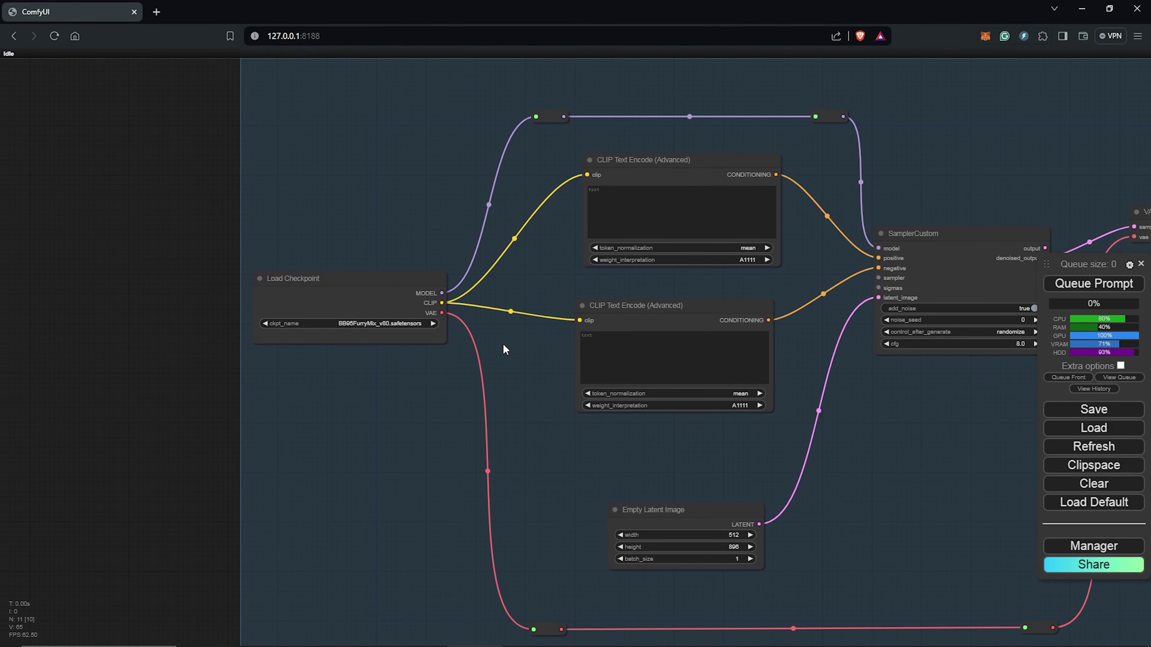
left_click(385, 325)
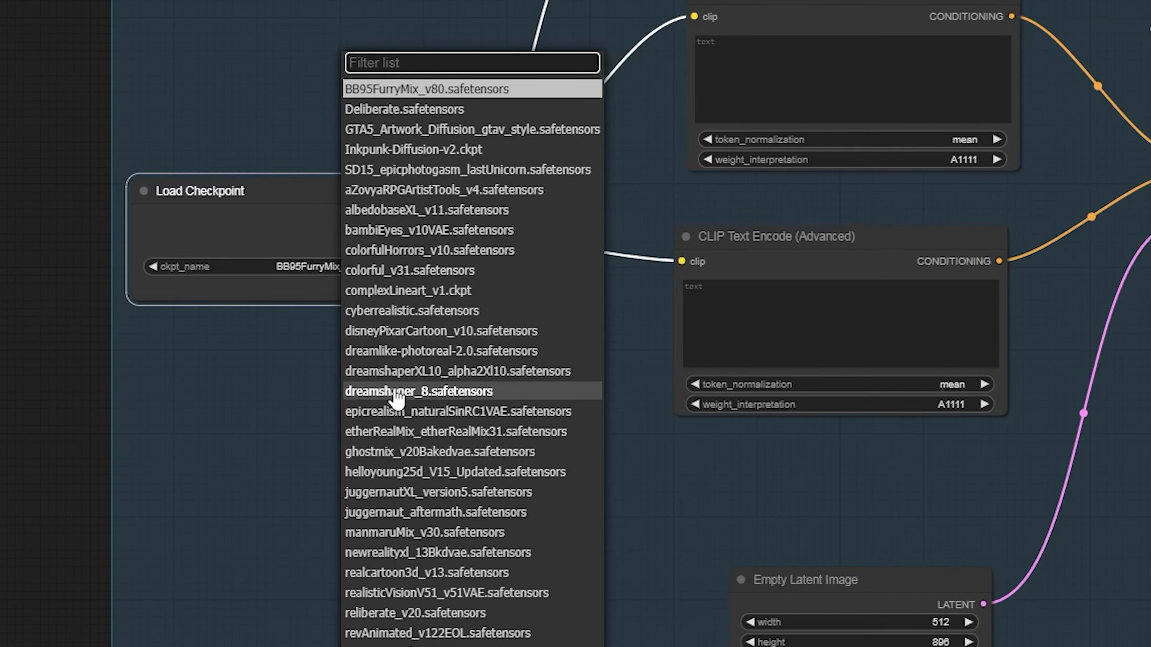
left_click(395, 392)
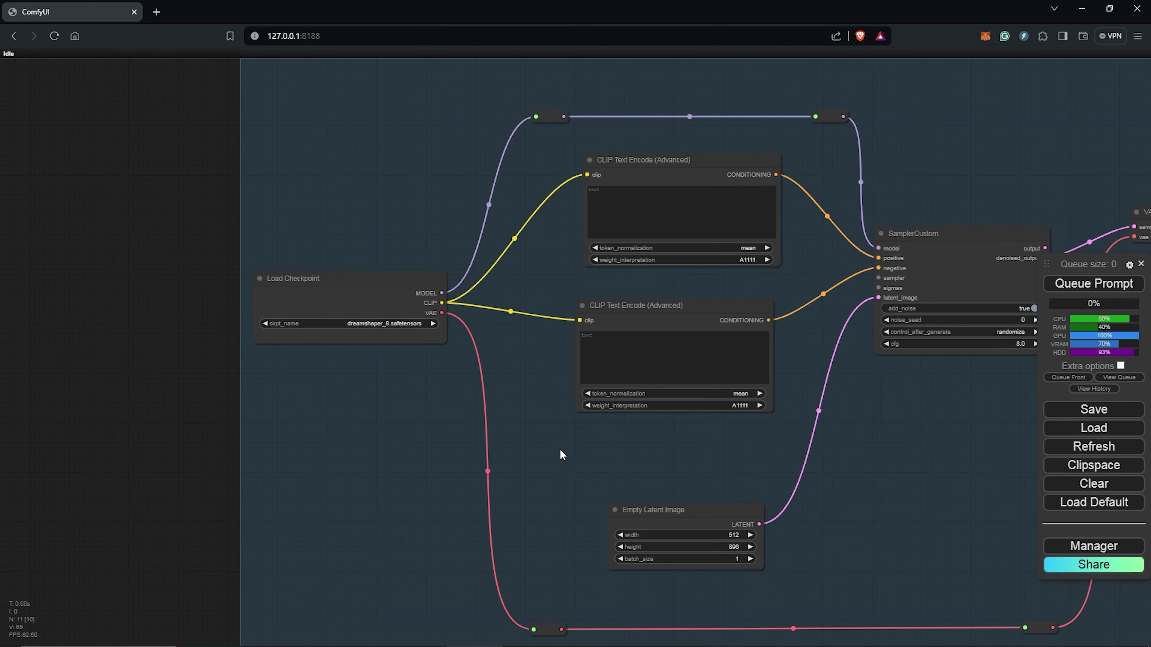
- Enter the positive prompt "BLOSSOM FLOWERS IN THE OCEAN" and the negative prompt "(worst quality, low quality: 1.4)" in the two text encoders
scroll(545, 224, "up", 6)
left_click(353, 183)
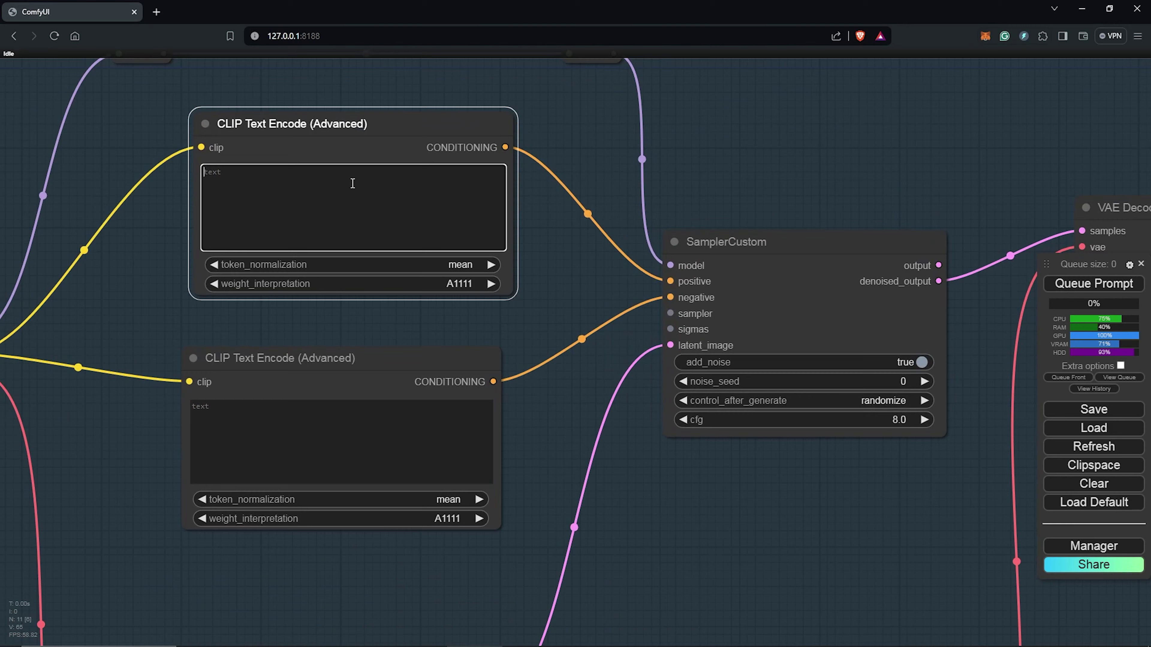
type("BLOSSOM FLOWERS IN THE OCEAN")
left_click(388, 421)
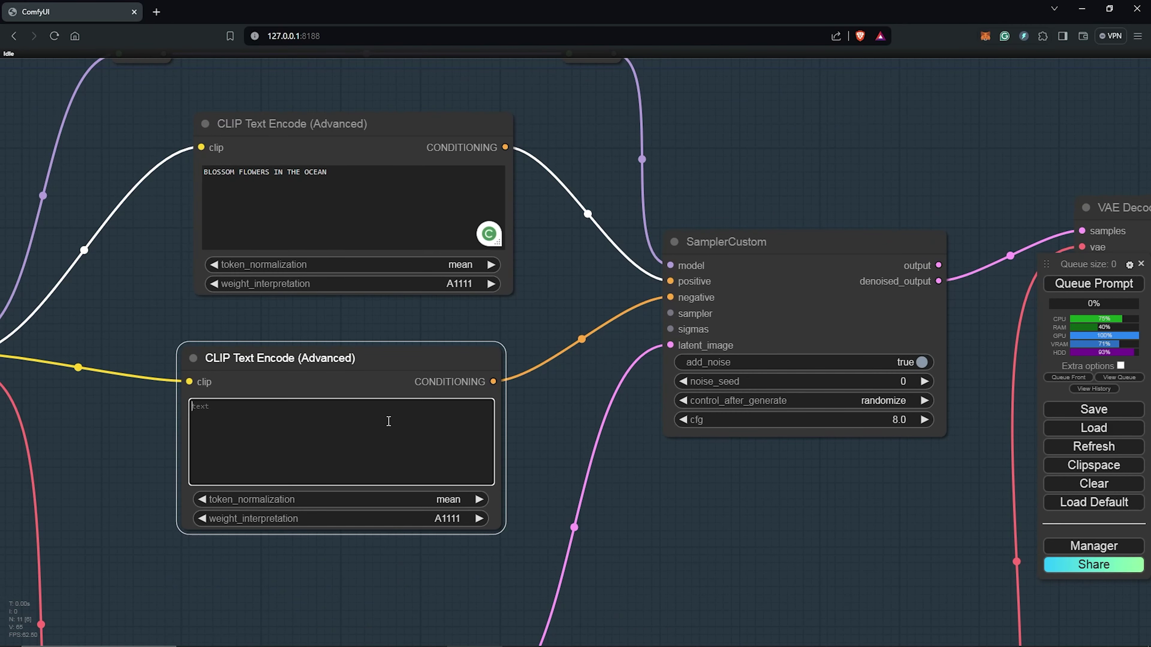
type("(worst quality, low quality: 1.4)")
left_click(551, 439)
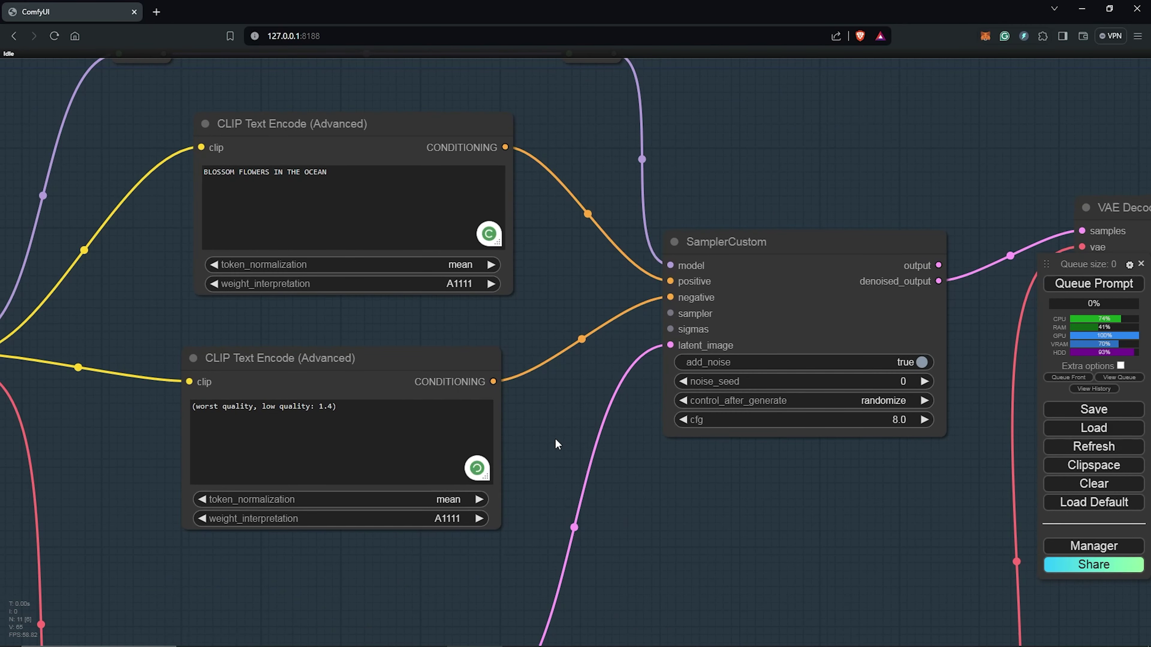
- Queue the prompt to validate the workflow and examine the unconnected inputs on SamplerCustom
scroll(554, 437, "down", 5)
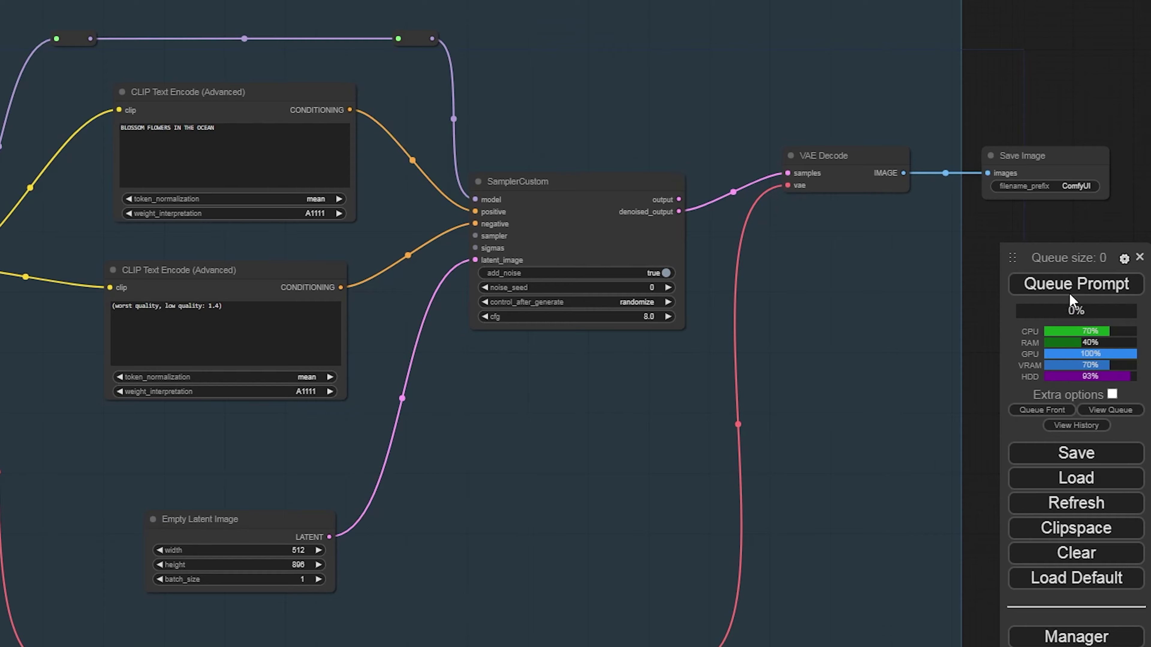
left_click(1088, 287)
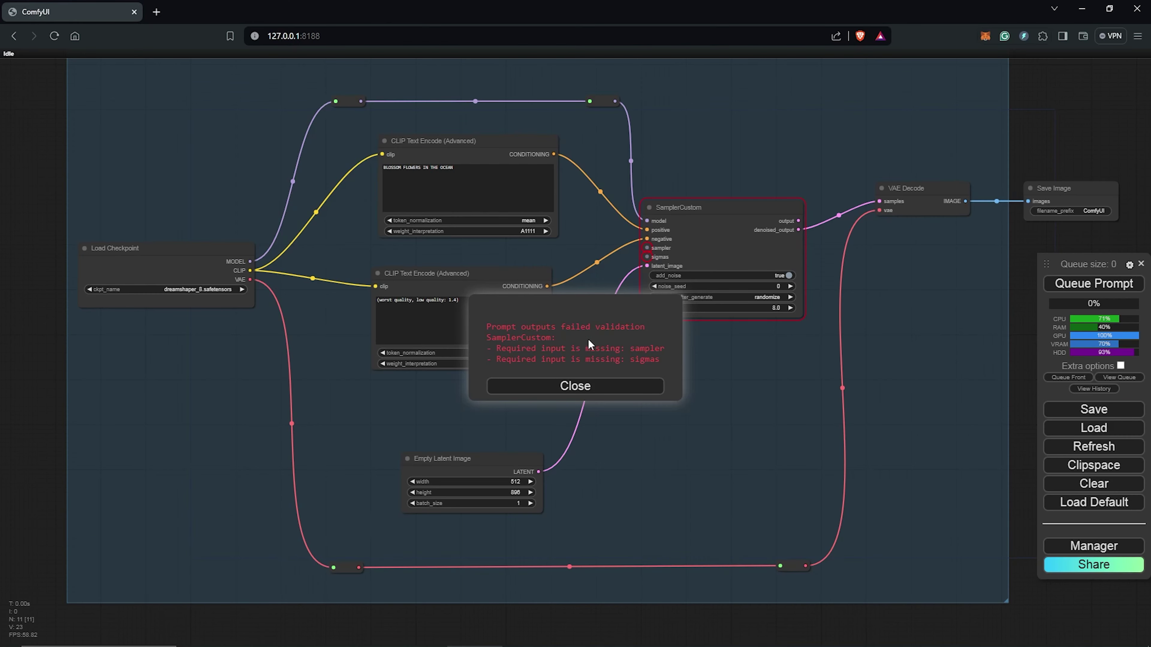
left_click(645, 392)
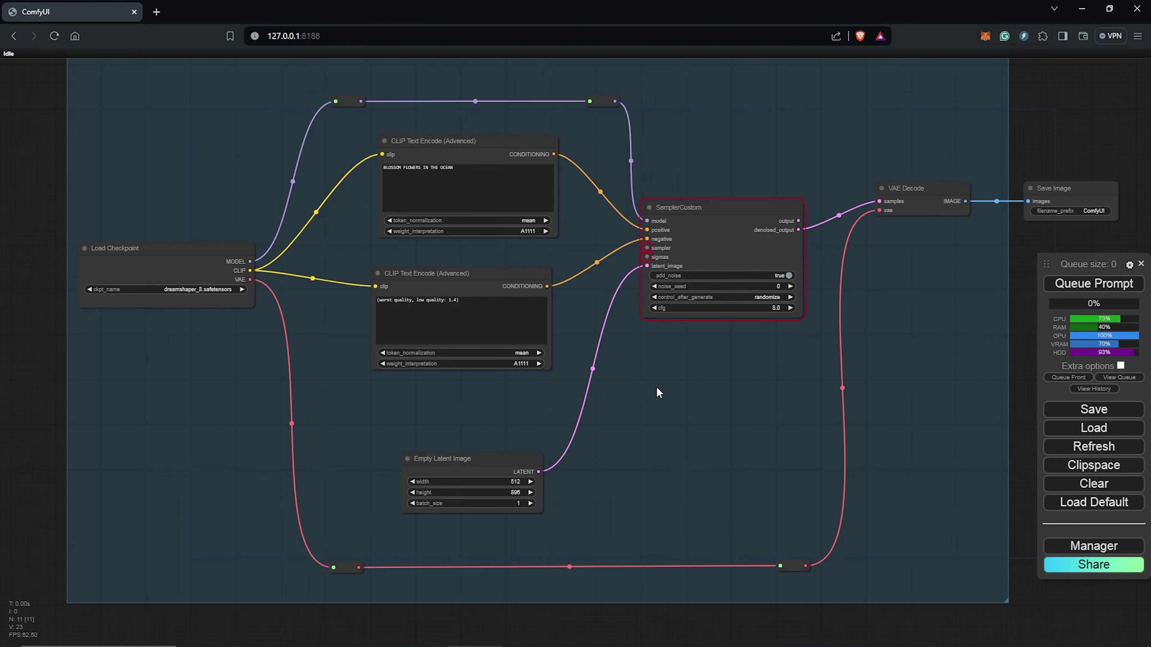
scroll(644, 259, "up", 5)
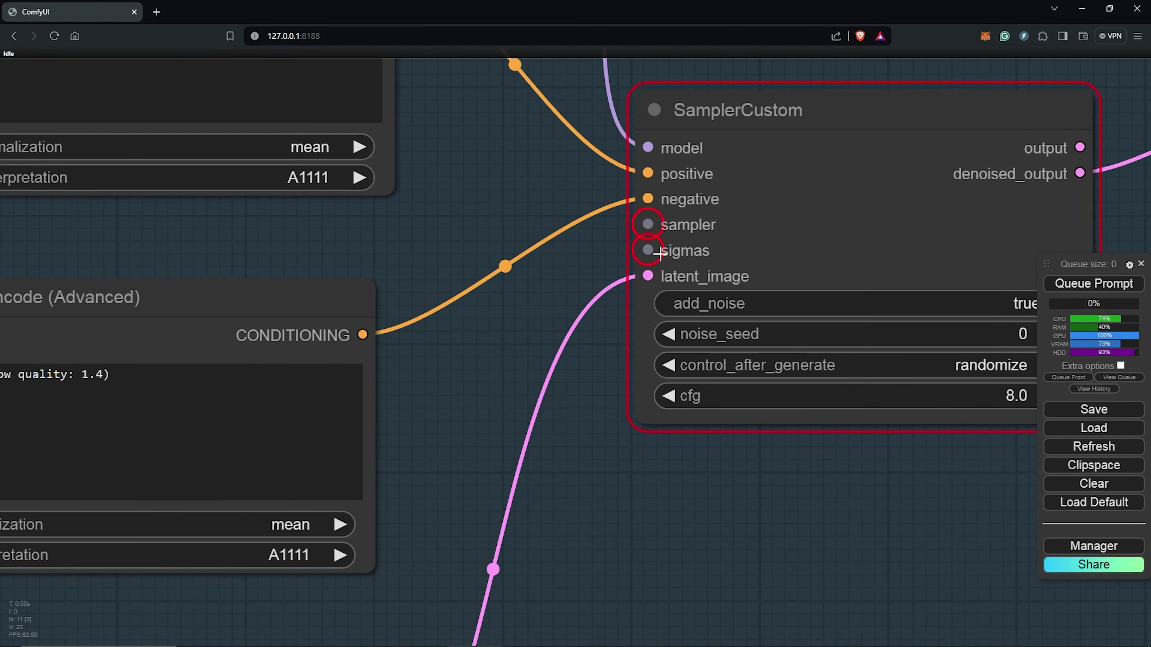
- Add a SamplerLCMCycle node above Empty Latent Image and connect its output to the sampler input of SamplerCustom
scroll(684, 362, "down", 10)
right_click(367, 308)
left_click(379, 313)
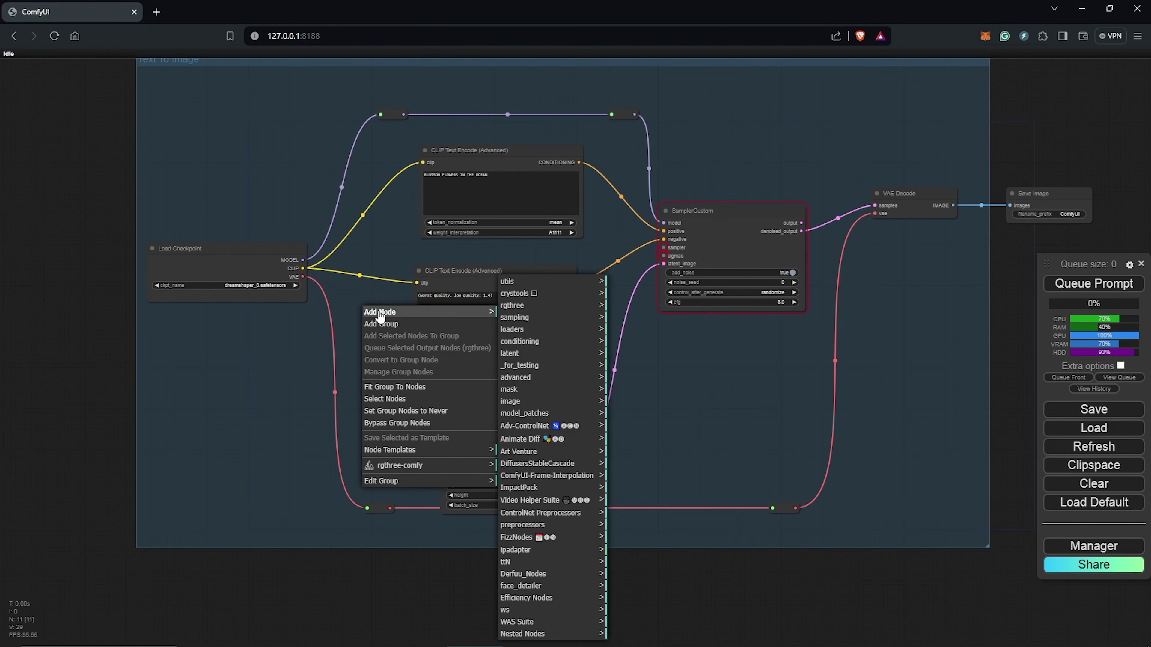
left_click(527, 319)
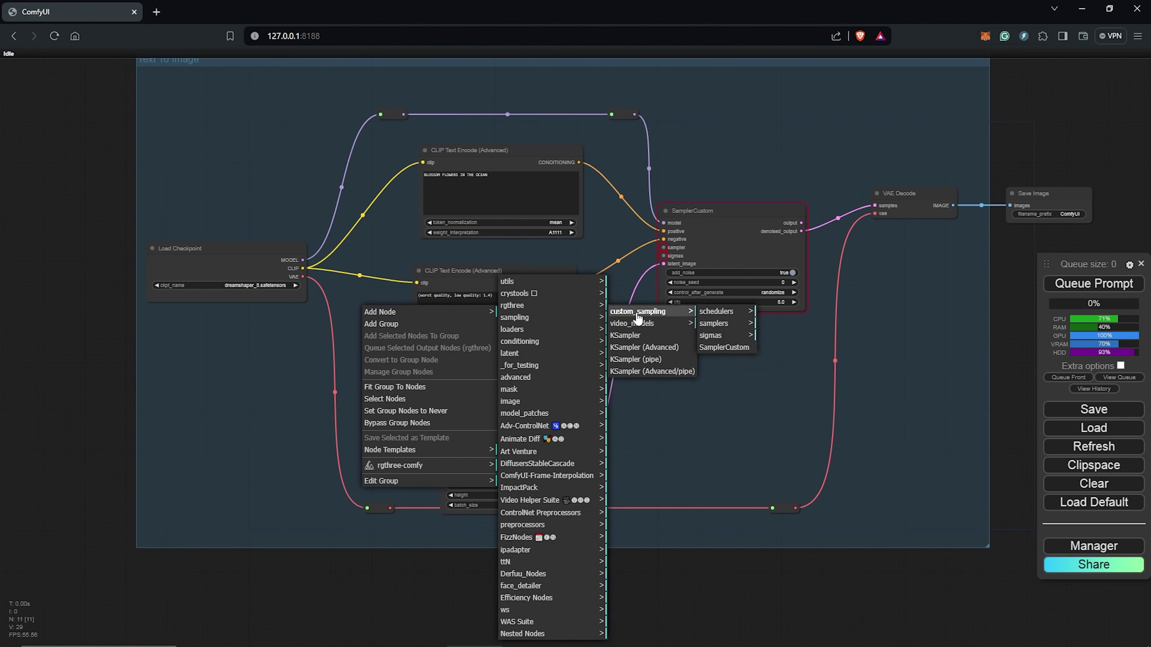
left_click(715, 325)
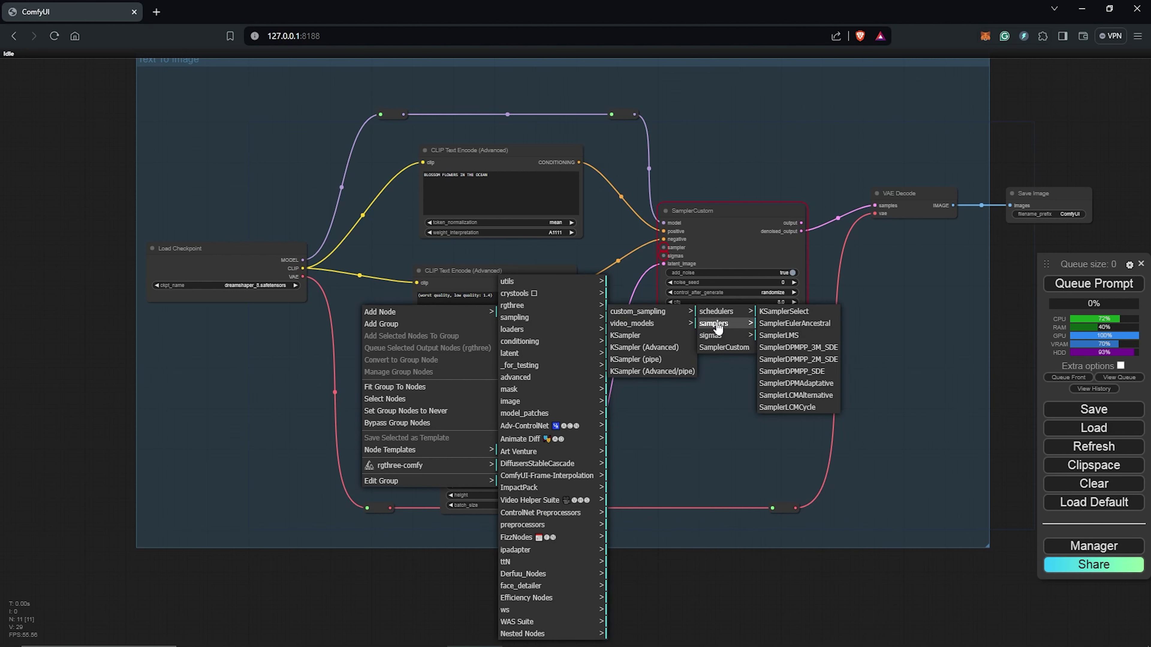
left_click(800, 411)
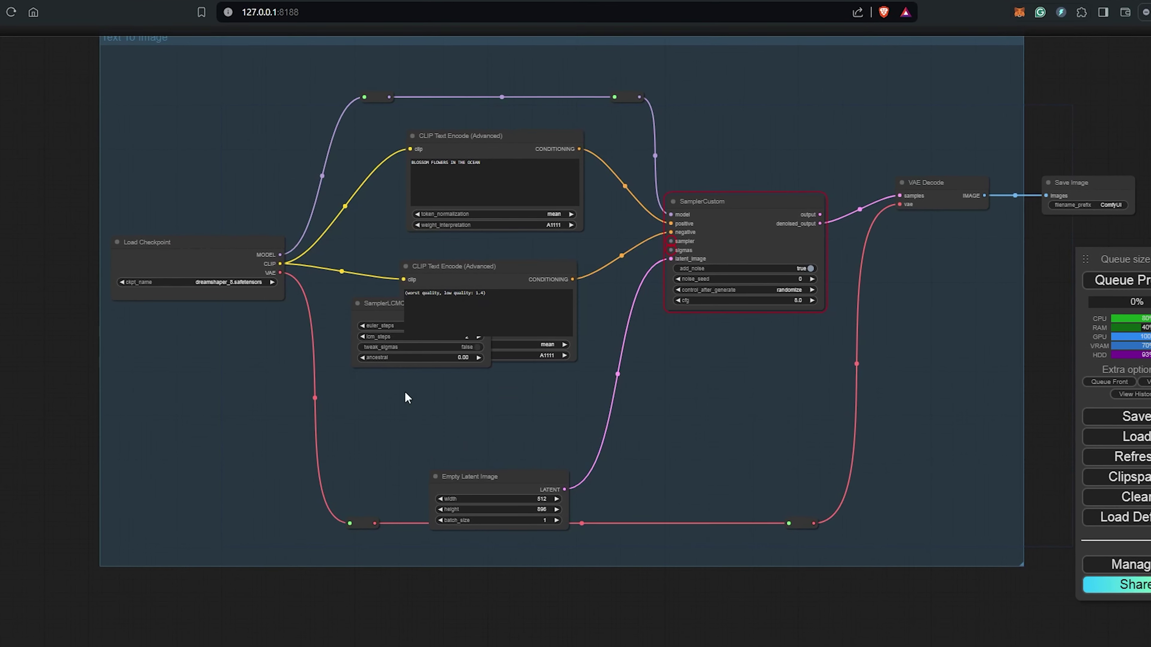
left_click_drag(376, 304, 464, 386)
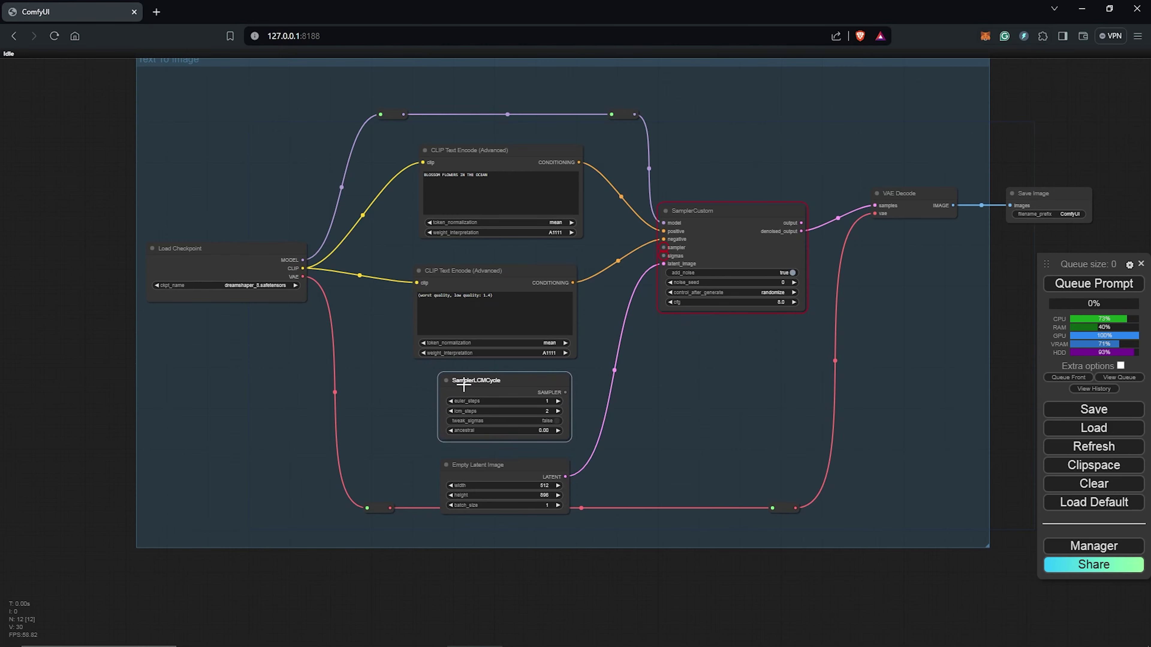
scroll(557, 411, "up", 2)
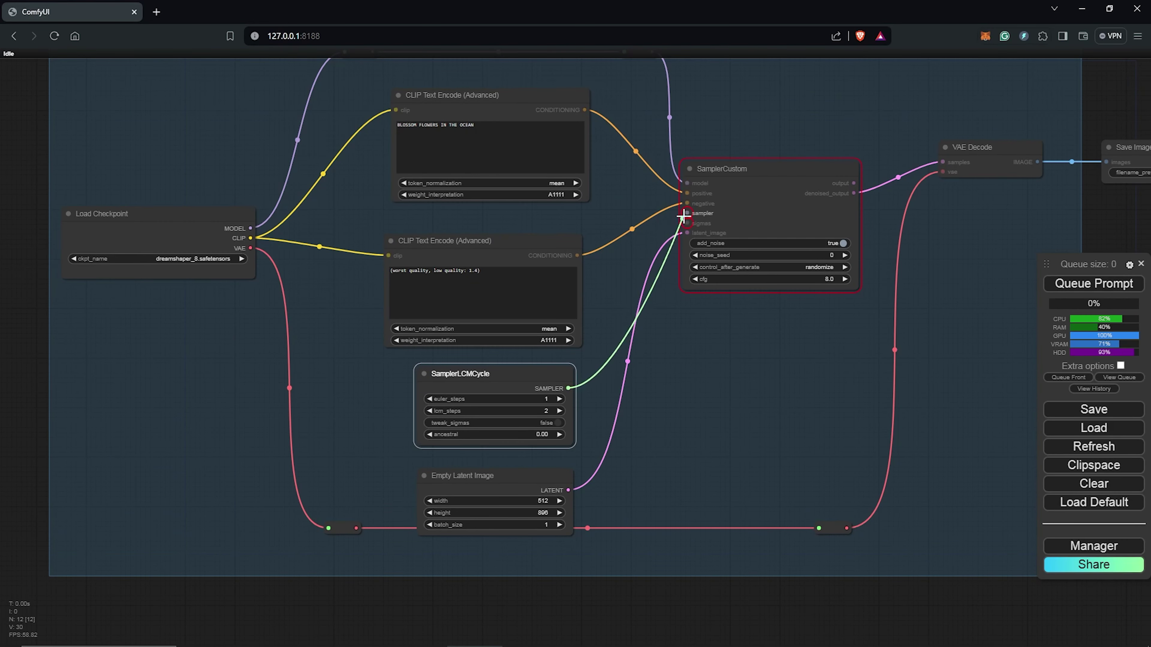
left_click_drag(683, 217, 686, 213)
- Add an LCMScheduler node above the positive text encoder and connect its SIGMAS output to the sigmas input of SamplerCustom
scroll(687, 343, "down", 3)
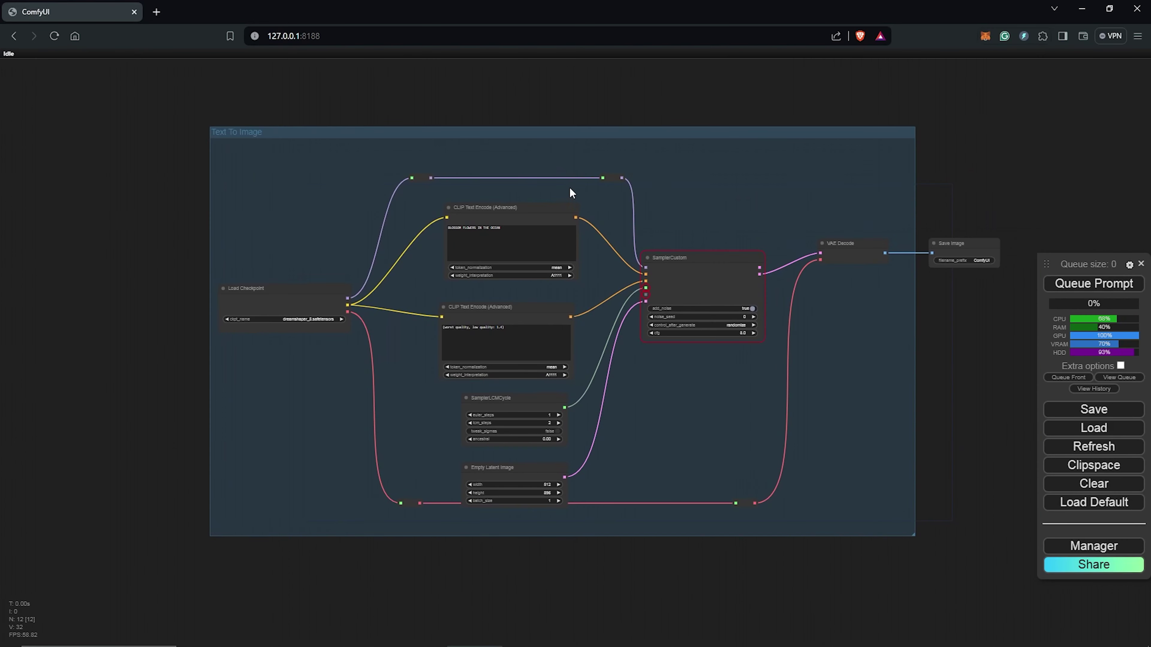
right_click(493, 165)
left_click(504, 160)
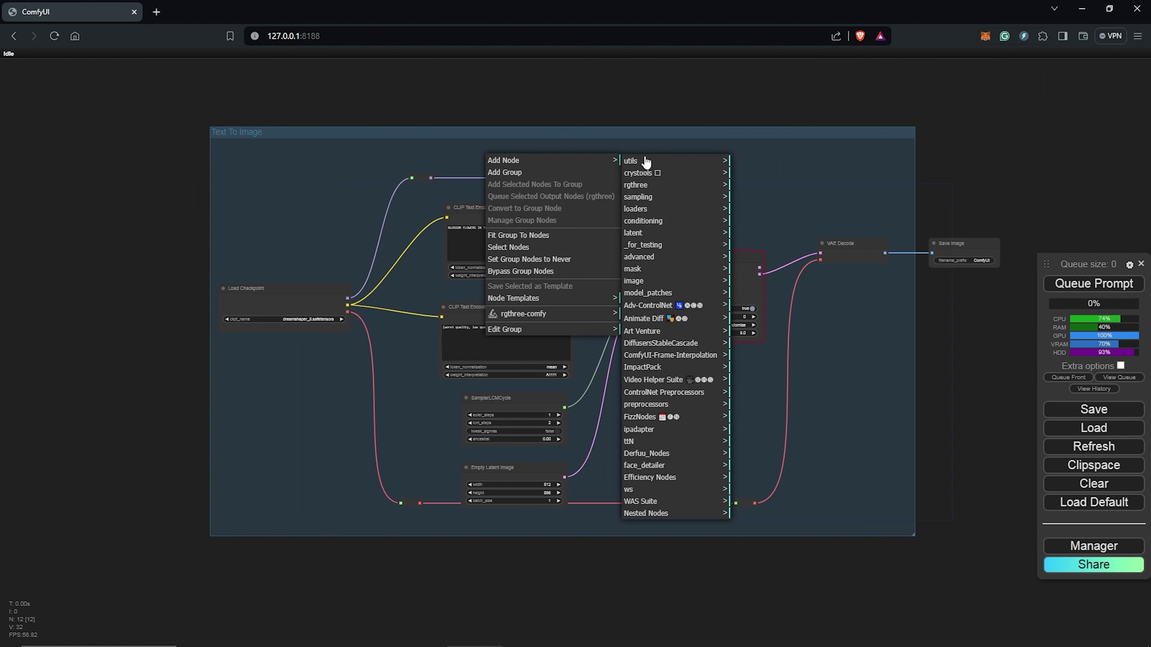
left_click(667, 200)
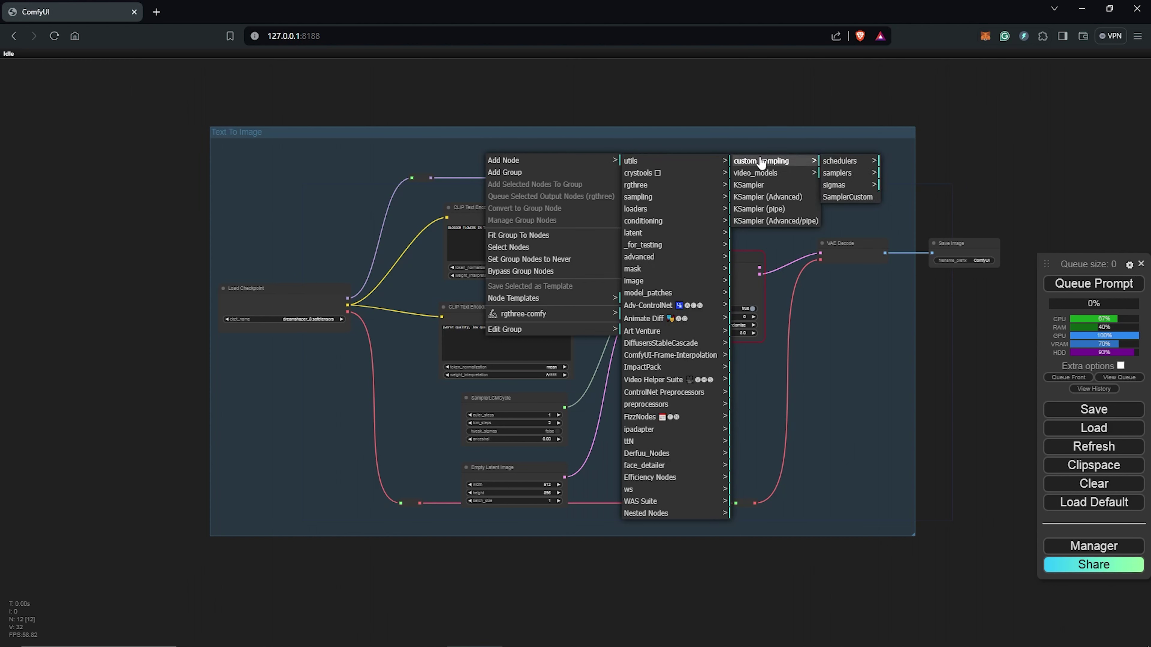
left_click(853, 163)
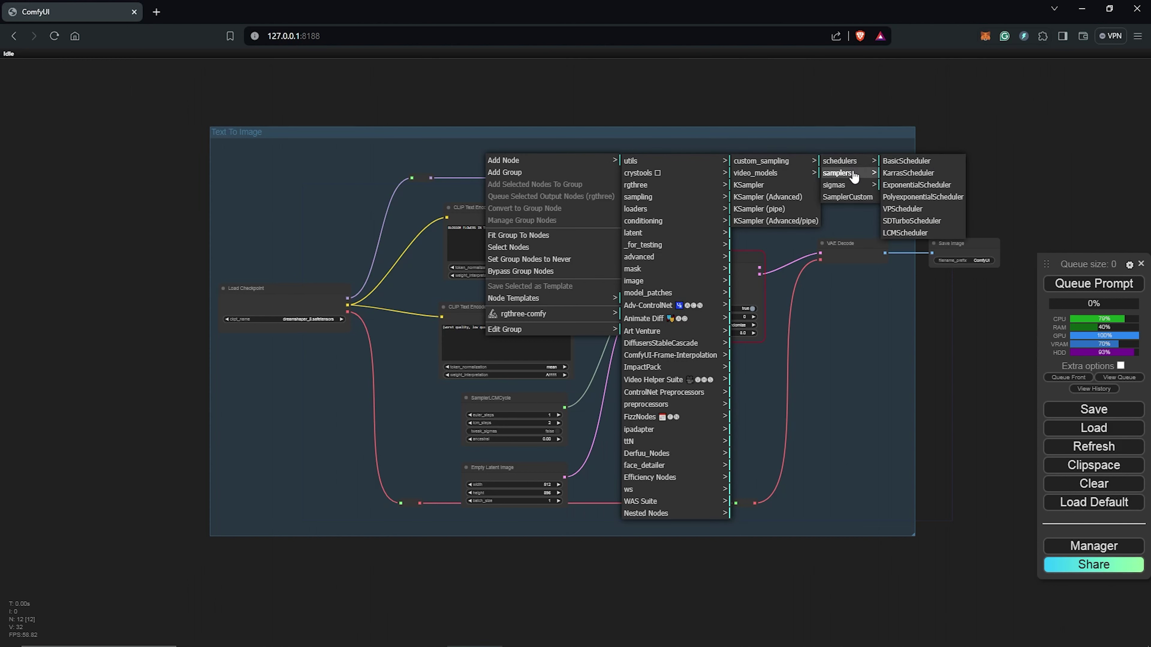
left_click(904, 234)
left_click_drag(520, 130, 632, 289)
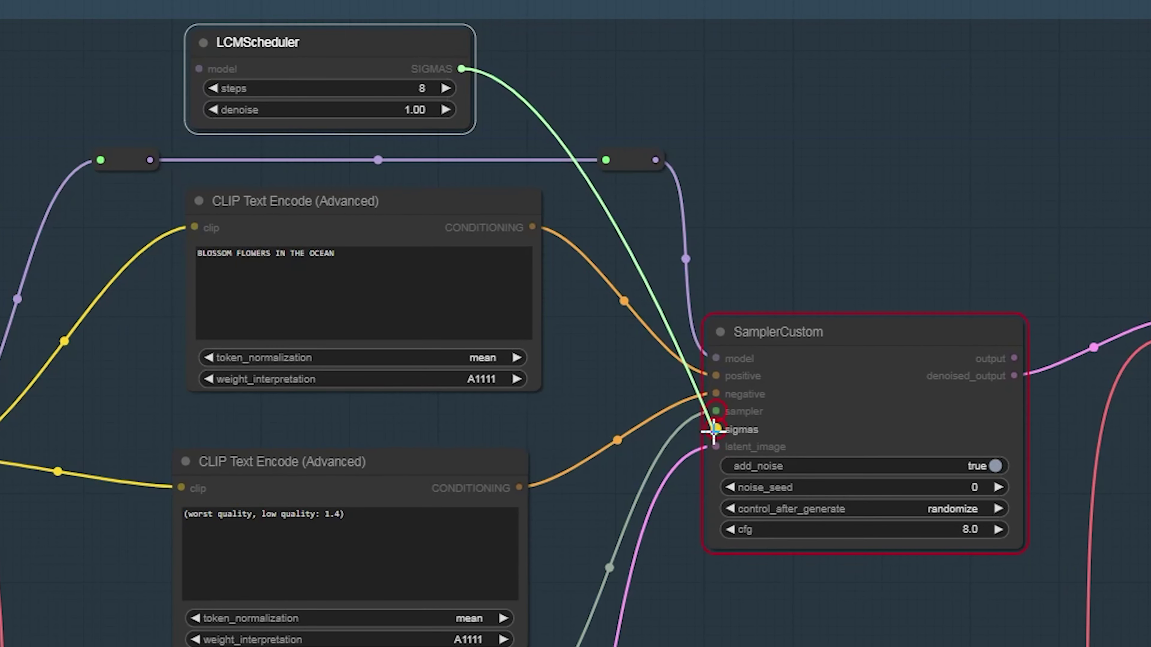
left_click_drag(714, 432, 715, 430)
- Queue the prompt to validate the workflow again and move the LCMScheduler node closer to SamplerCustom
scroll(715, 315, "down", 4)
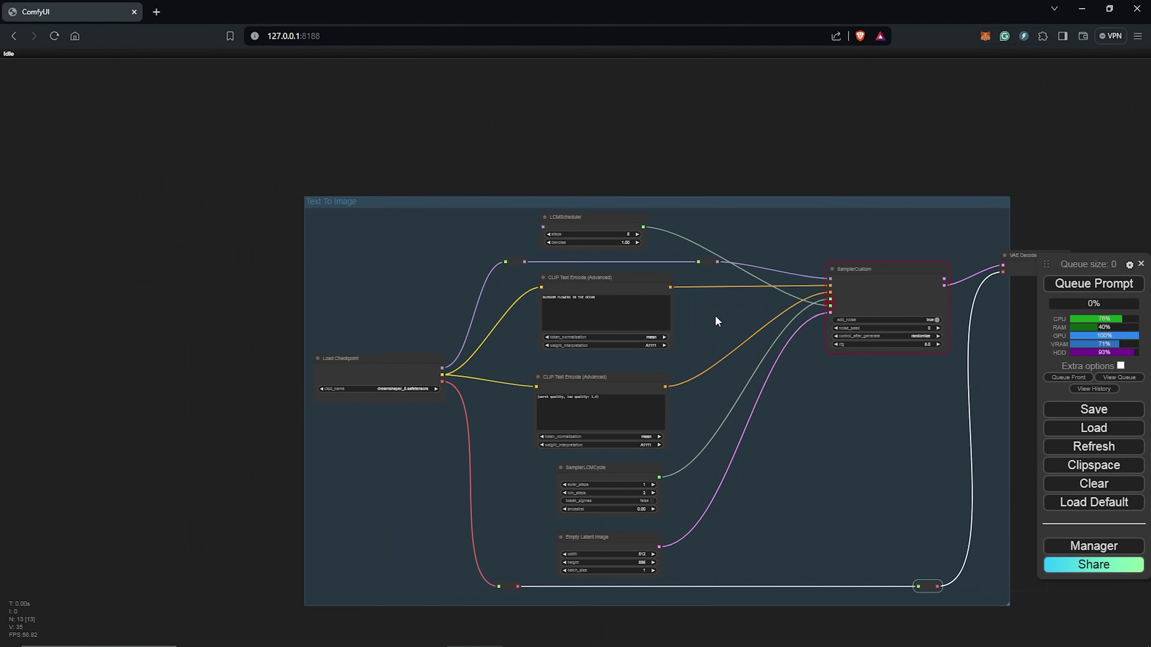
left_click_drag(839, 423, 664, 384)
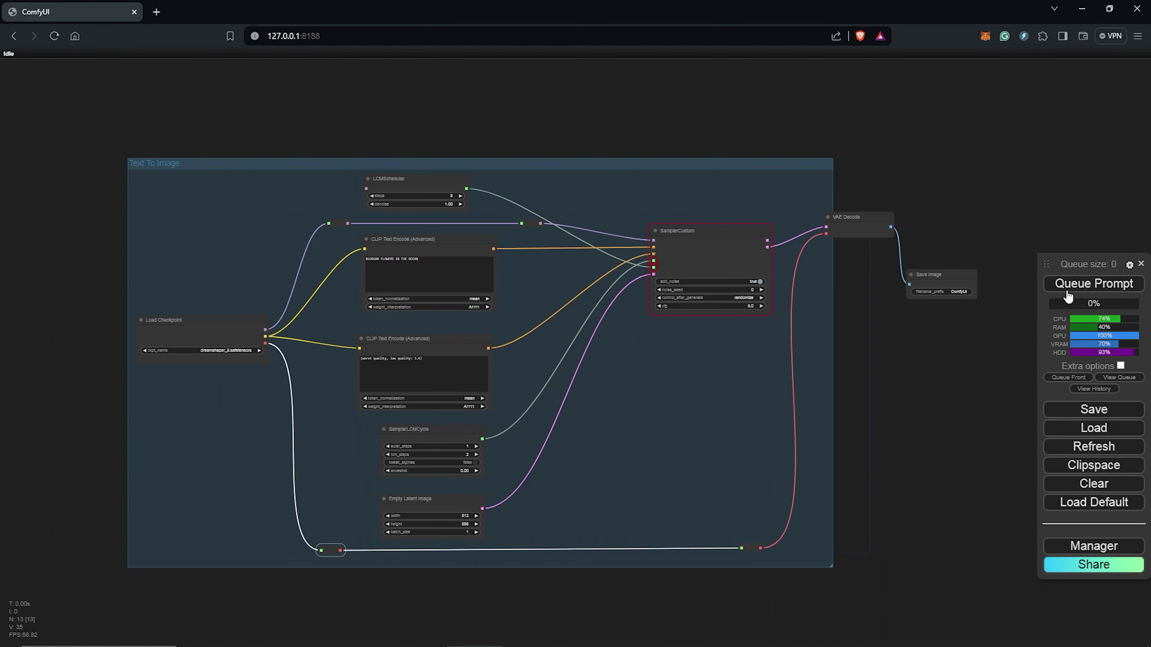
left_click(1067, 290)
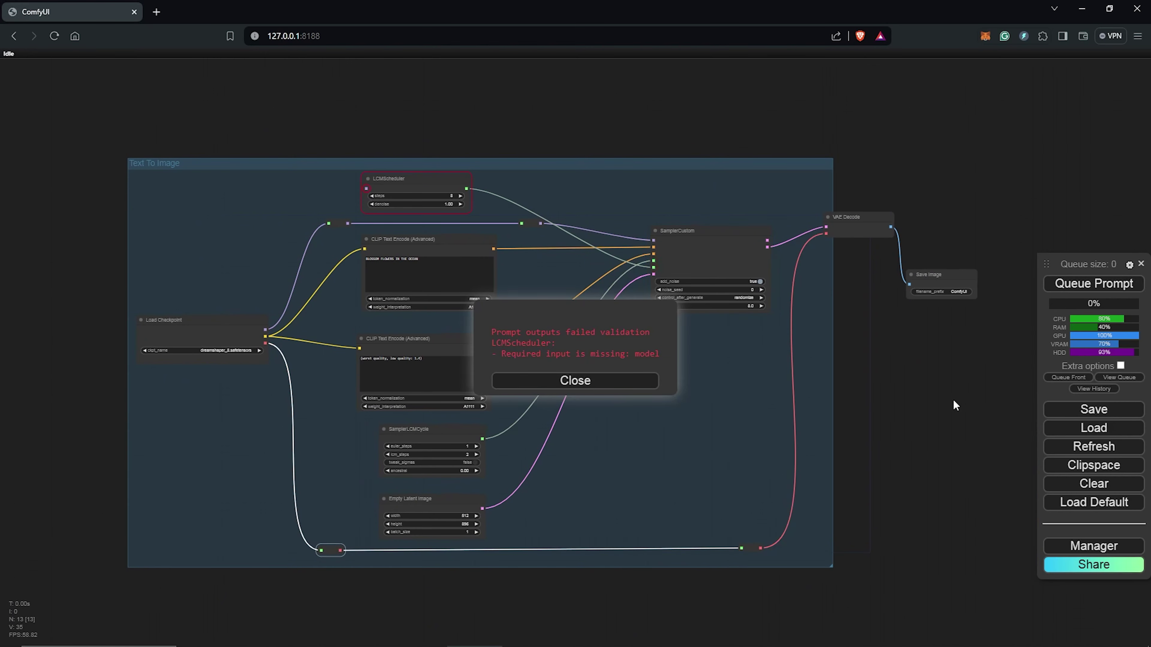
left_click(621, 384)
scroll(560, 293, "down", 1)
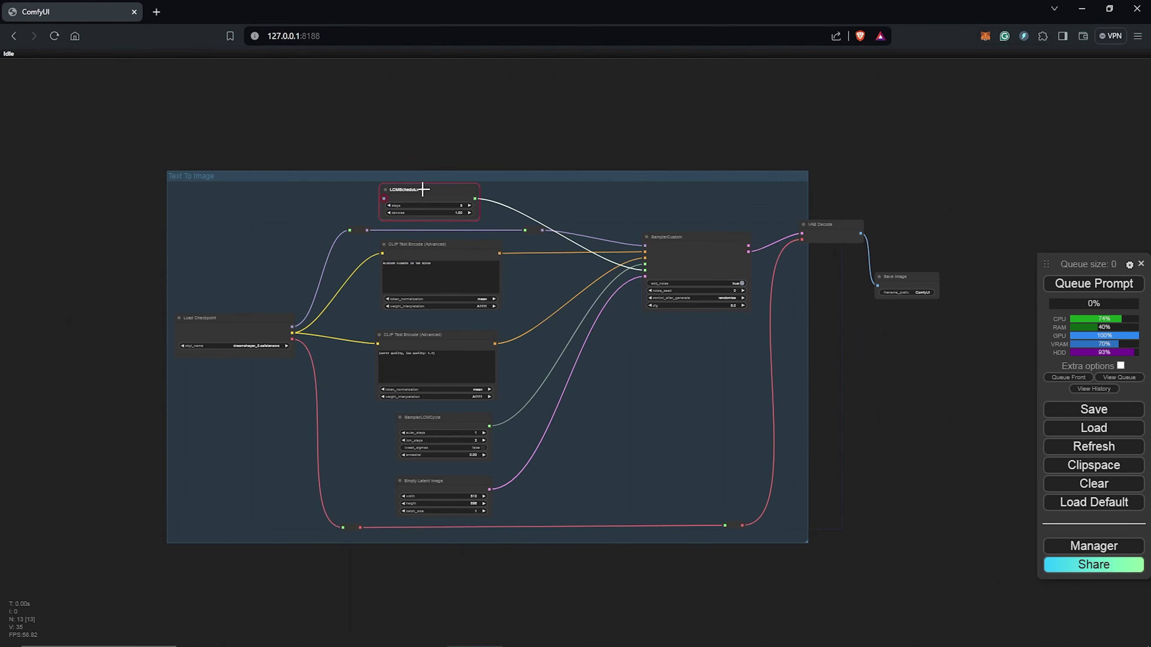
left_click_drag(422, 190, 562, 187)
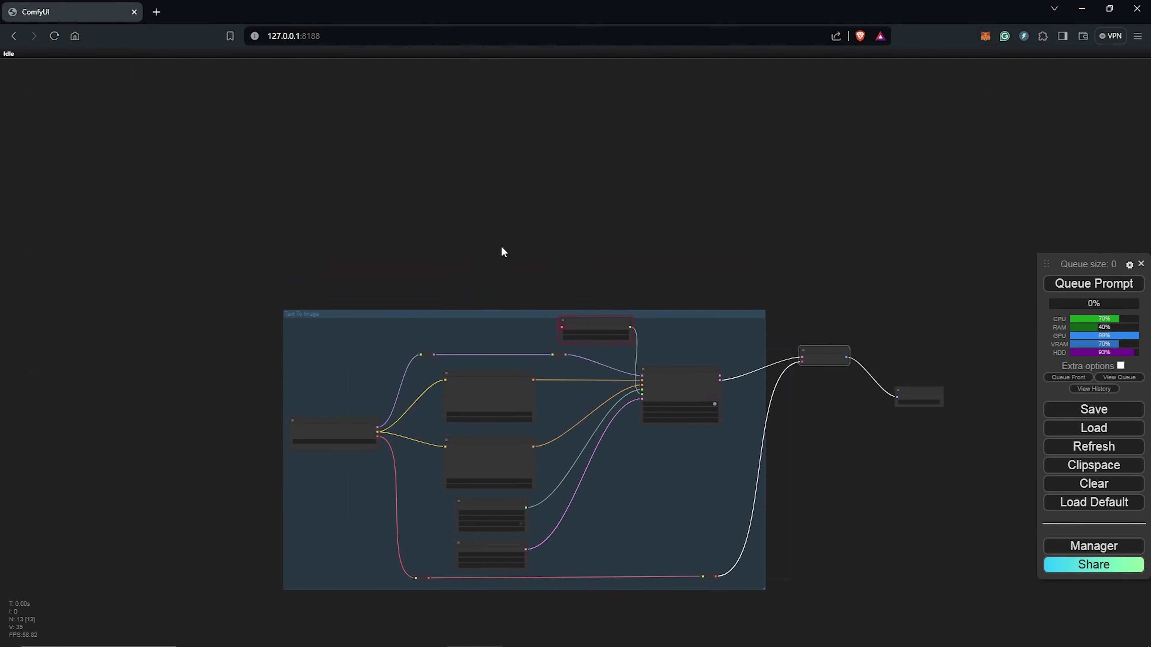
- Add a Gen2 Use Evolved Sampling node in the empty space above the Text To Image group and enlarge it
scroll(454, 242, "up", 5)
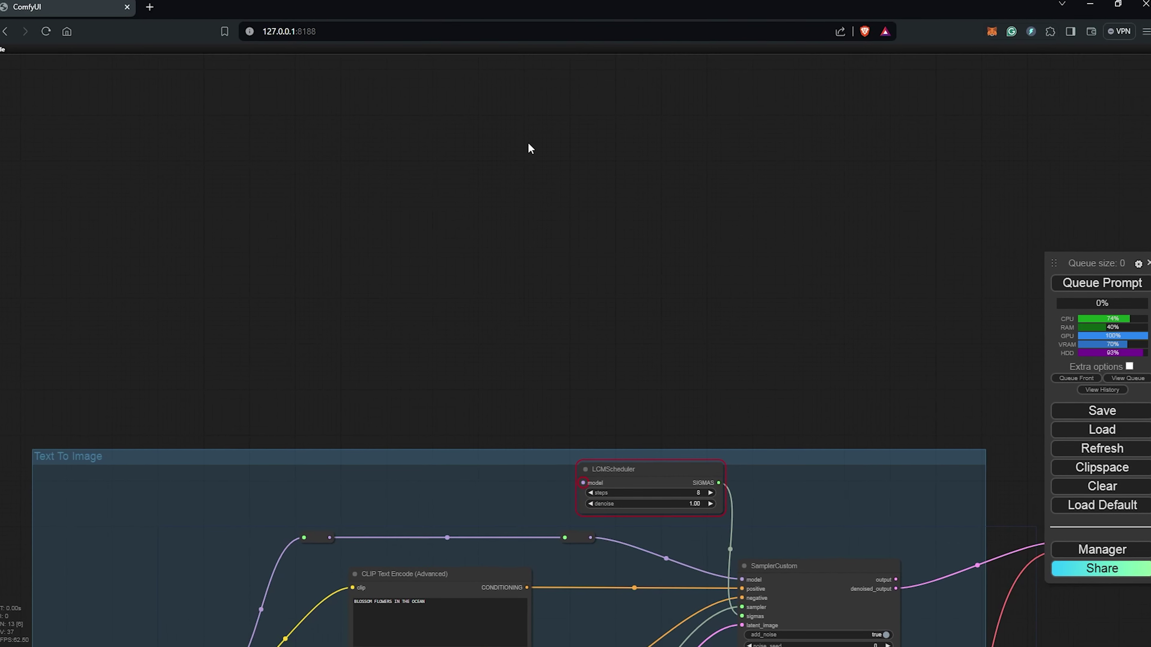
right_click(521, 125)
left_click(541, 129)
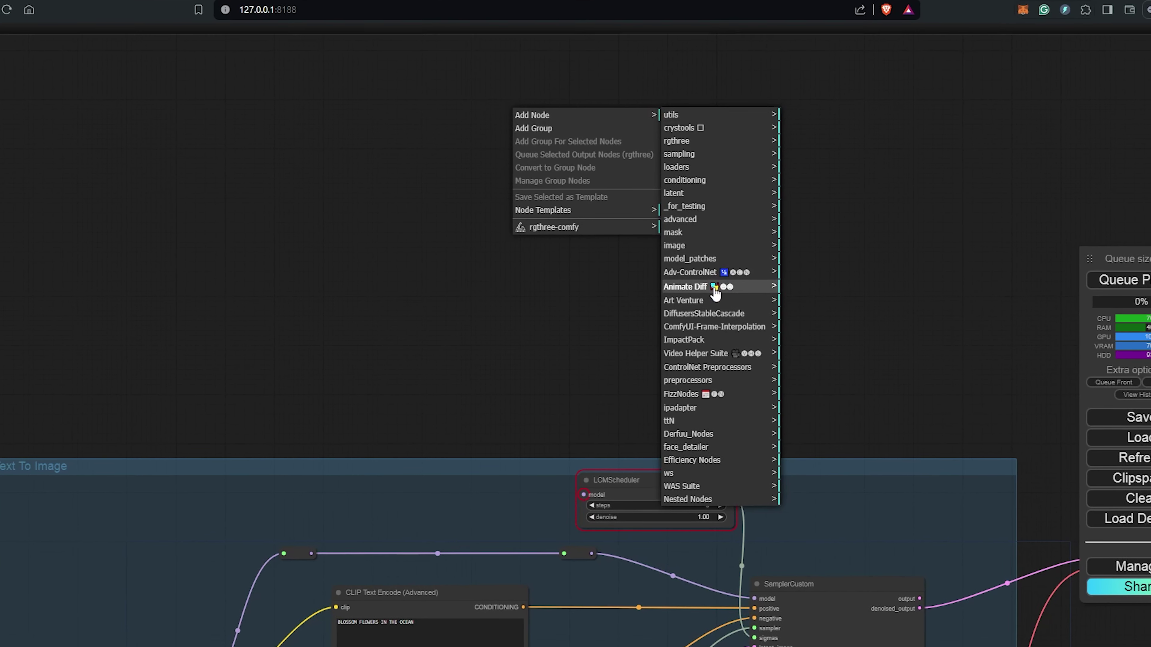
left_click(715, 292)
left_click(803, 231)
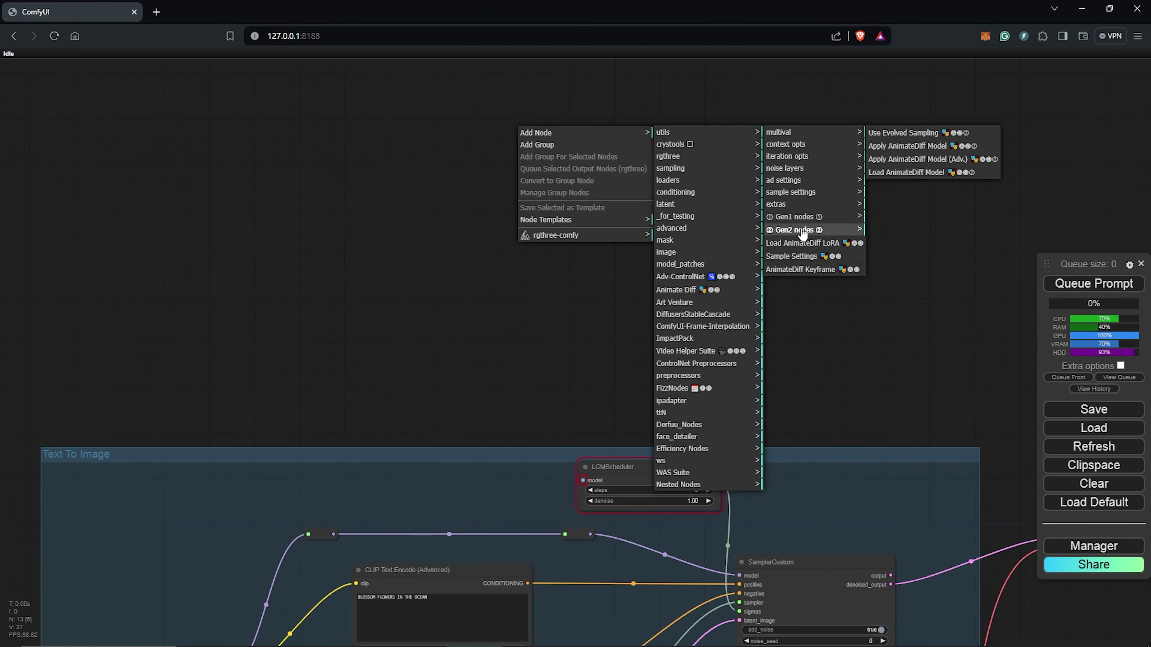
left_click(891, 135)
left_click_drag(589, 125, 622, 144)
left_click_drag(696, 204, 742, 238)
scroll(702, 278, "up", 4)
left_click_drag(702, 279, 846, 406)
- Add a Gen2 Apply AnimateDiff Model node to the left of Use Evolved Sampling
right_click(300, 169)
left_click(367, 168)
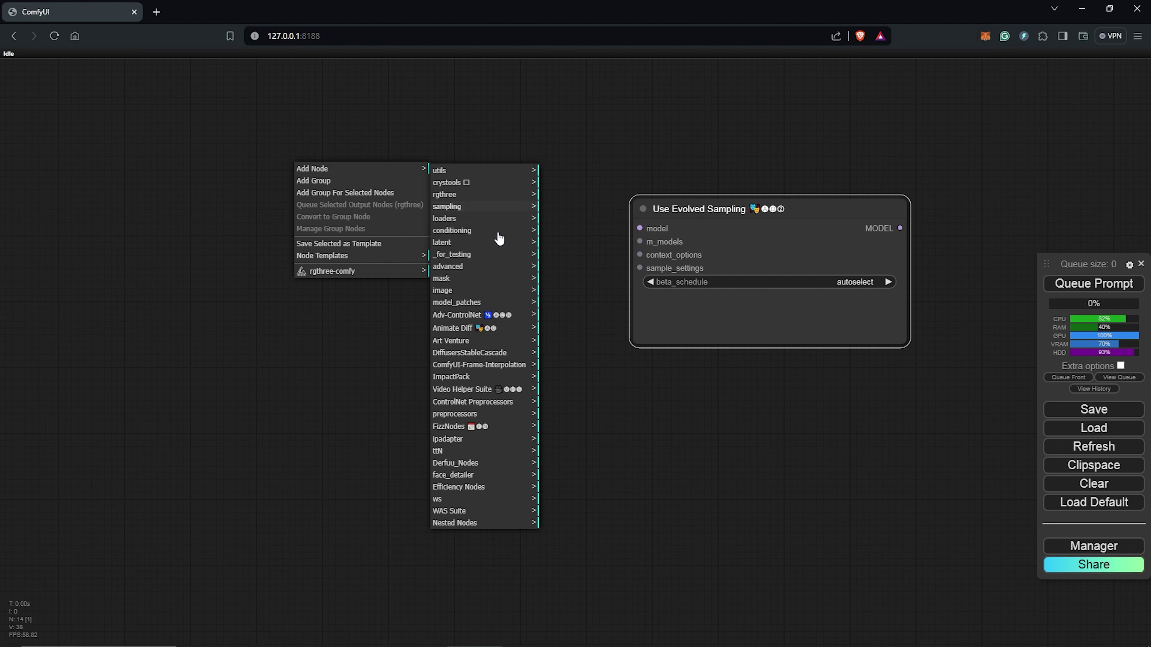
left_click(503, 333)
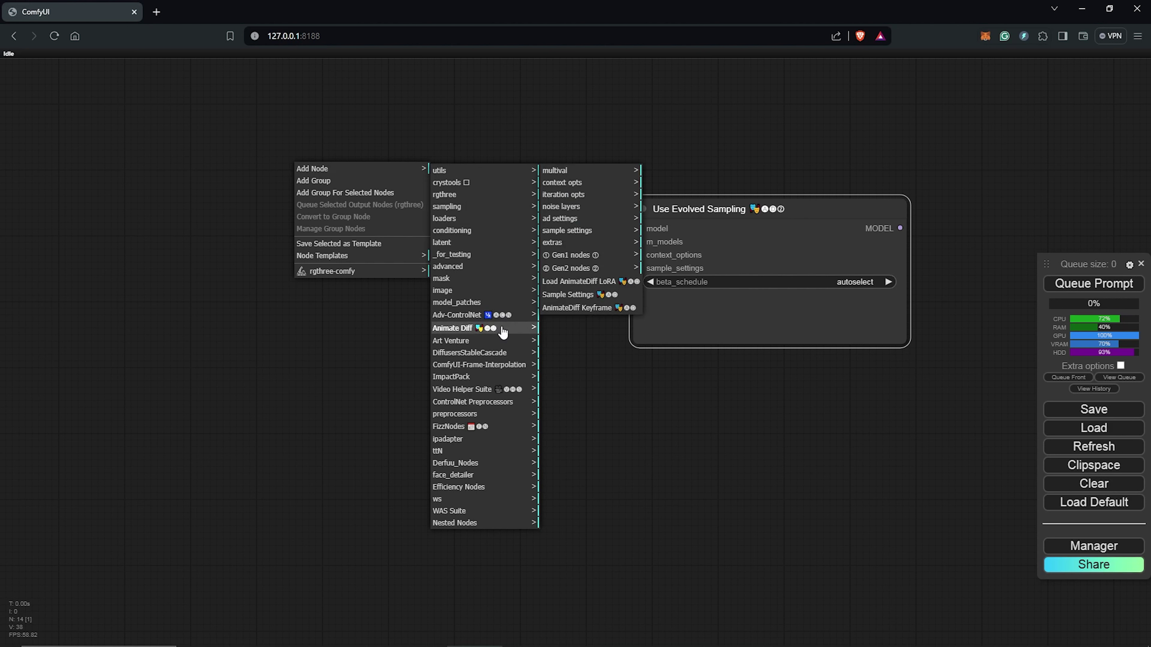
left_click(584, 268)
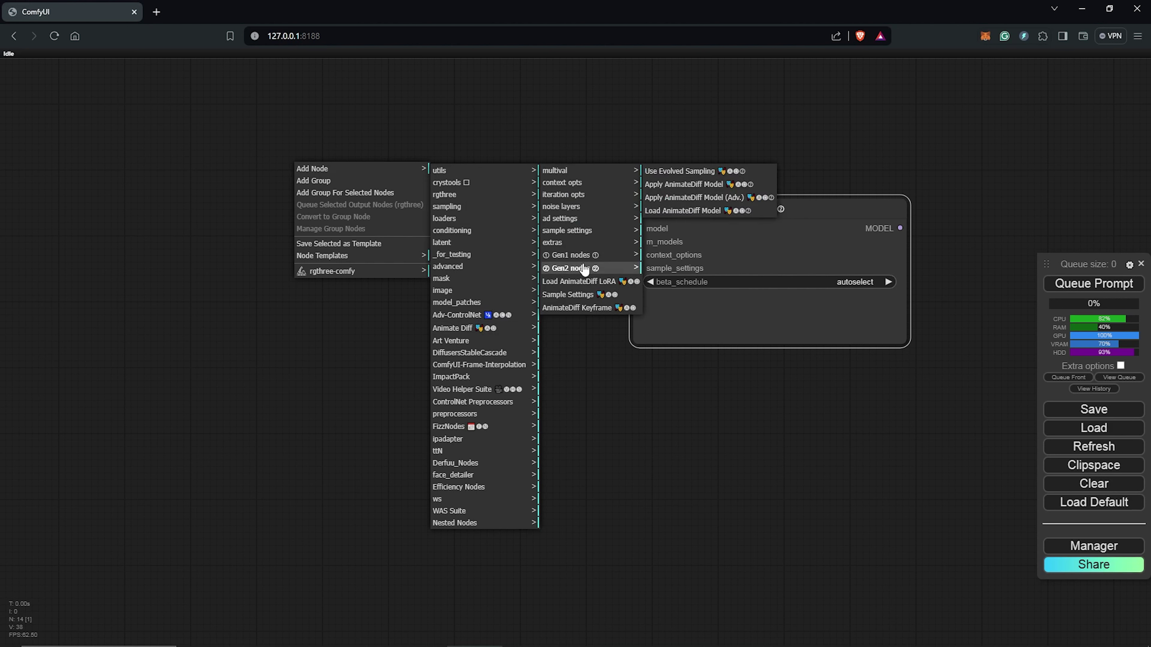
left_click(688, 186)
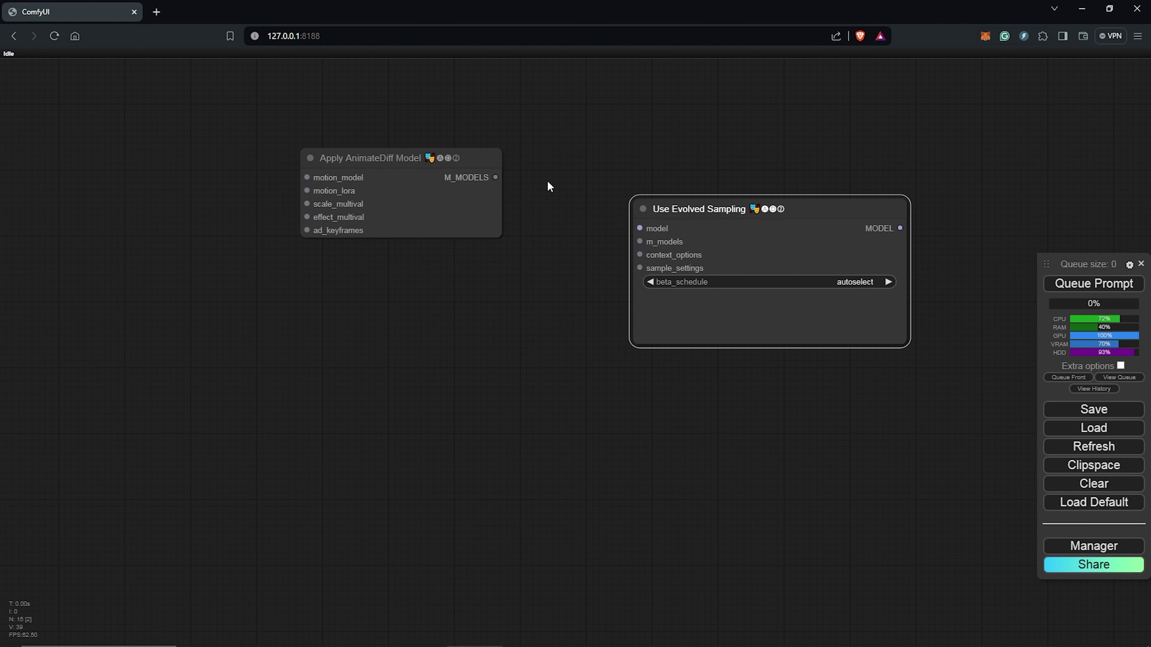
- Add a Context Options Standard Uniform node and place it below Apply AnimateDiff Model
right_click(330, 302)
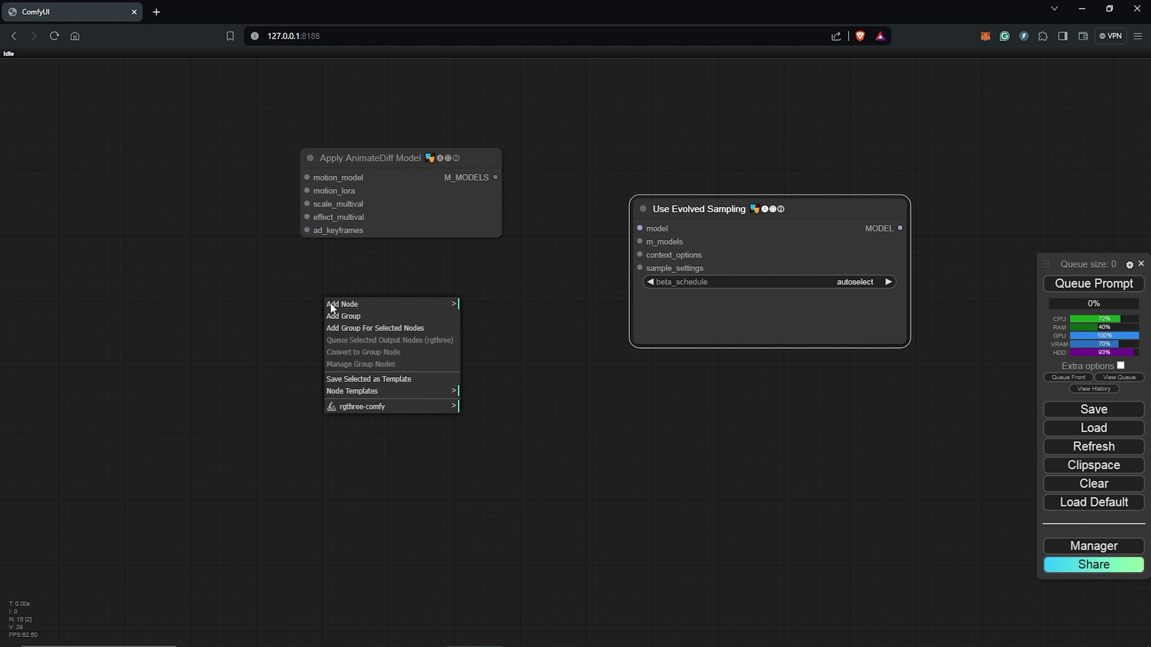
left_click(353, 304)
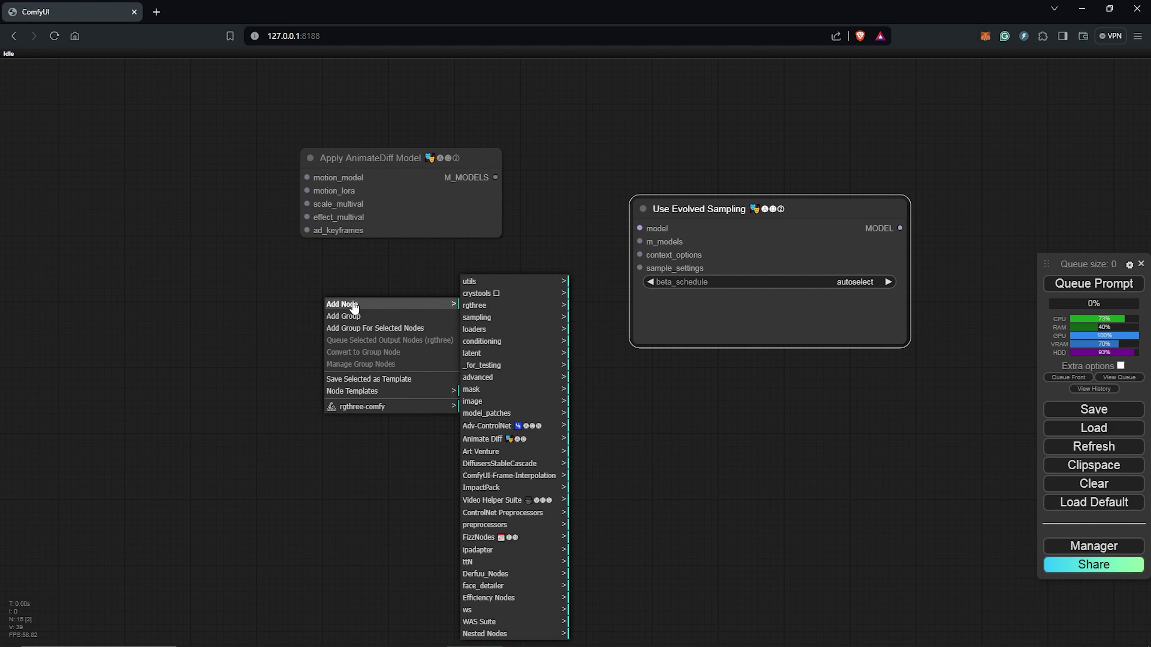
left_click(516, 440)
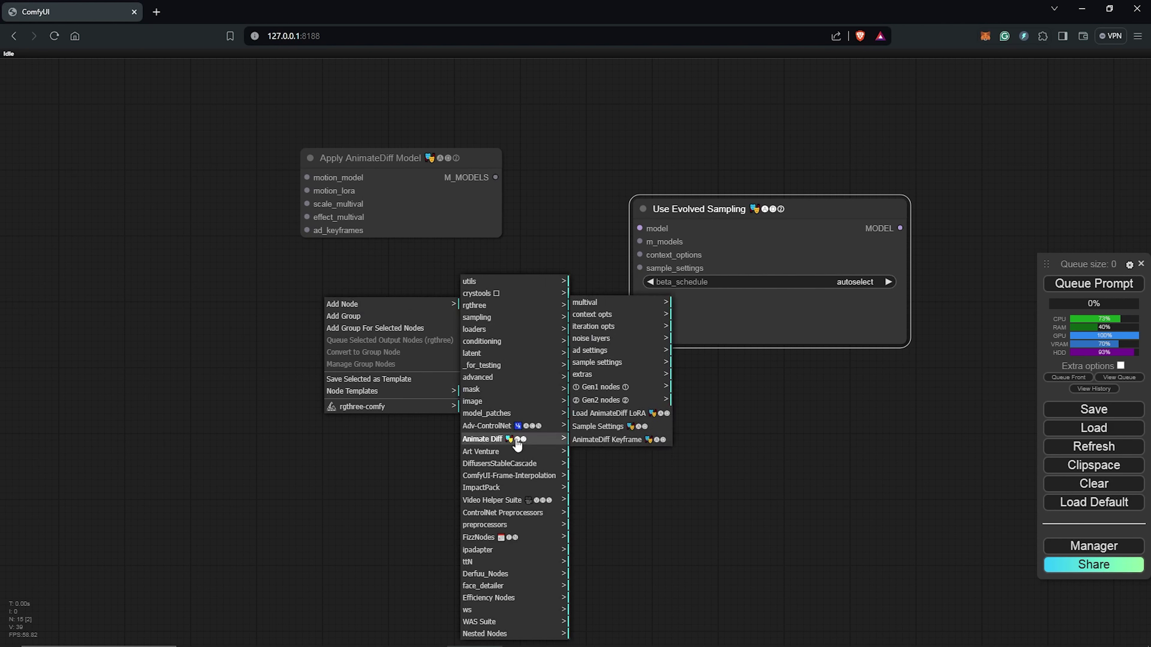
left_click(643, 401)
left_click(621, 314)
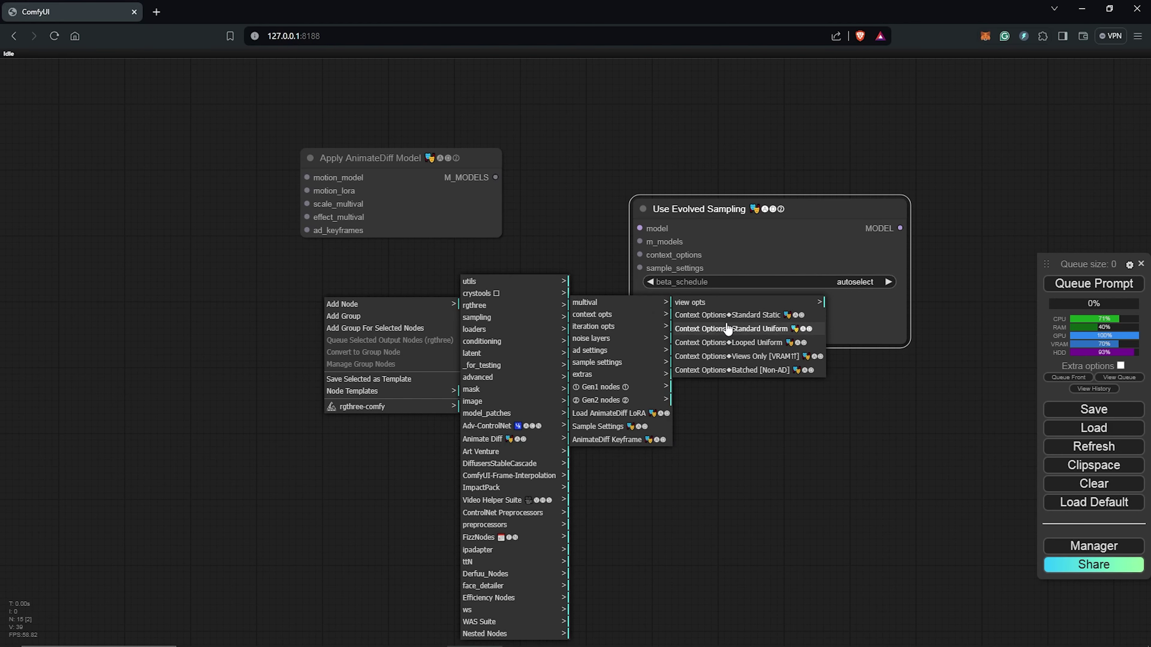
left_click(761, 331)
left_click_drag(447, 289, 415, 277)
- Add a Gen2 Load AnimateDiff Model node and place it to the left of Apply AnimateDiff Model
scroll(558, 374, "down", 2)
left_click_drag(561, 377, 761, 400)
right_click(314, 241)
left_click(343, 245)
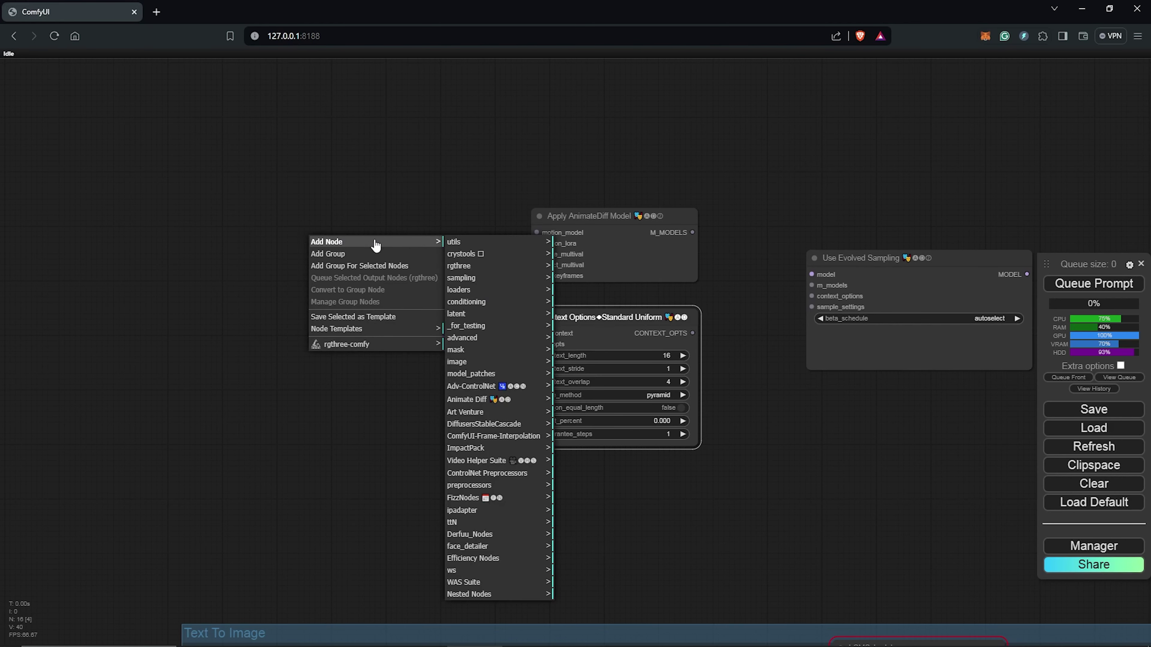
left_click(483, 400)
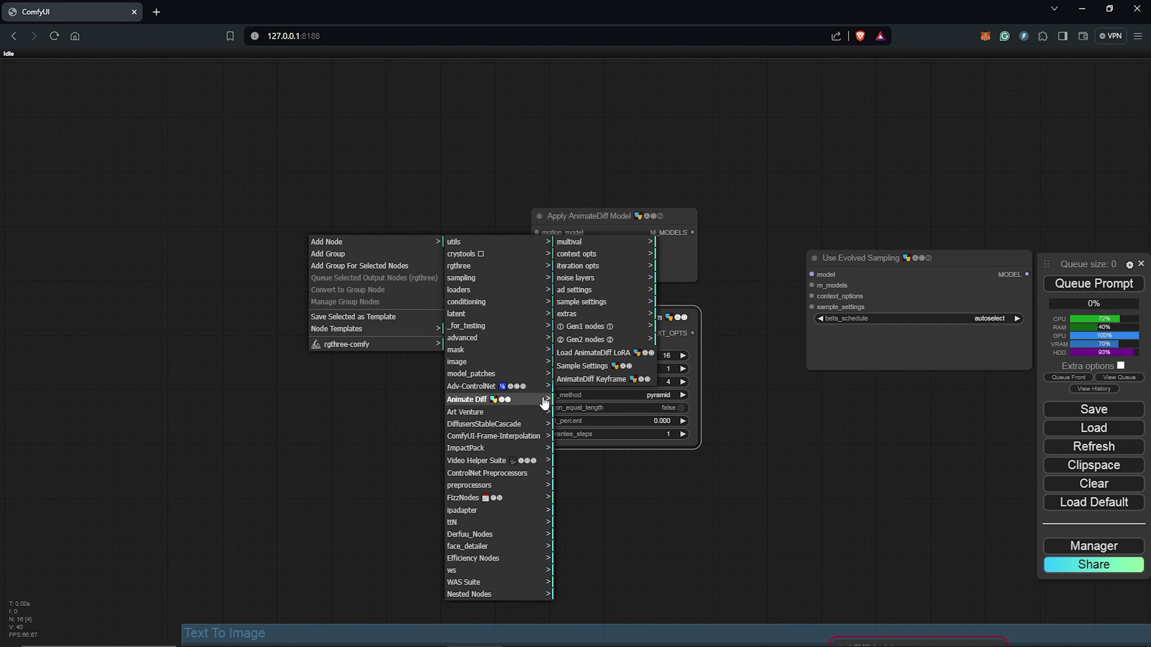
left_click(607, 341)
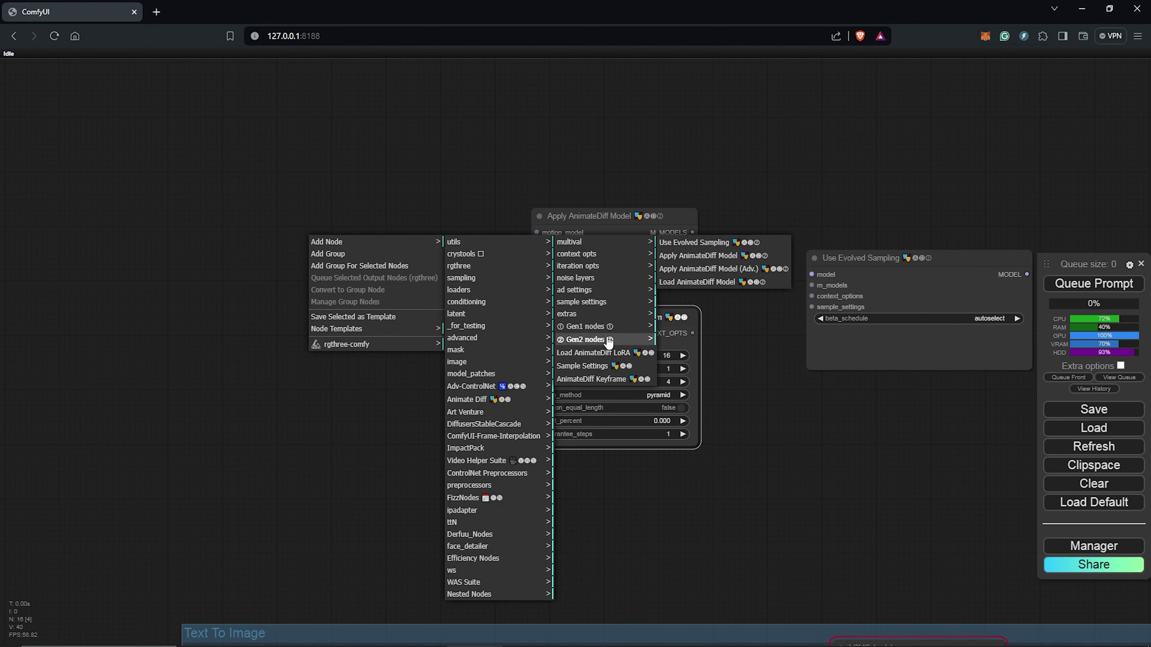
left_click(692, 282)
left_click_drag(392, 239, 349, 240)
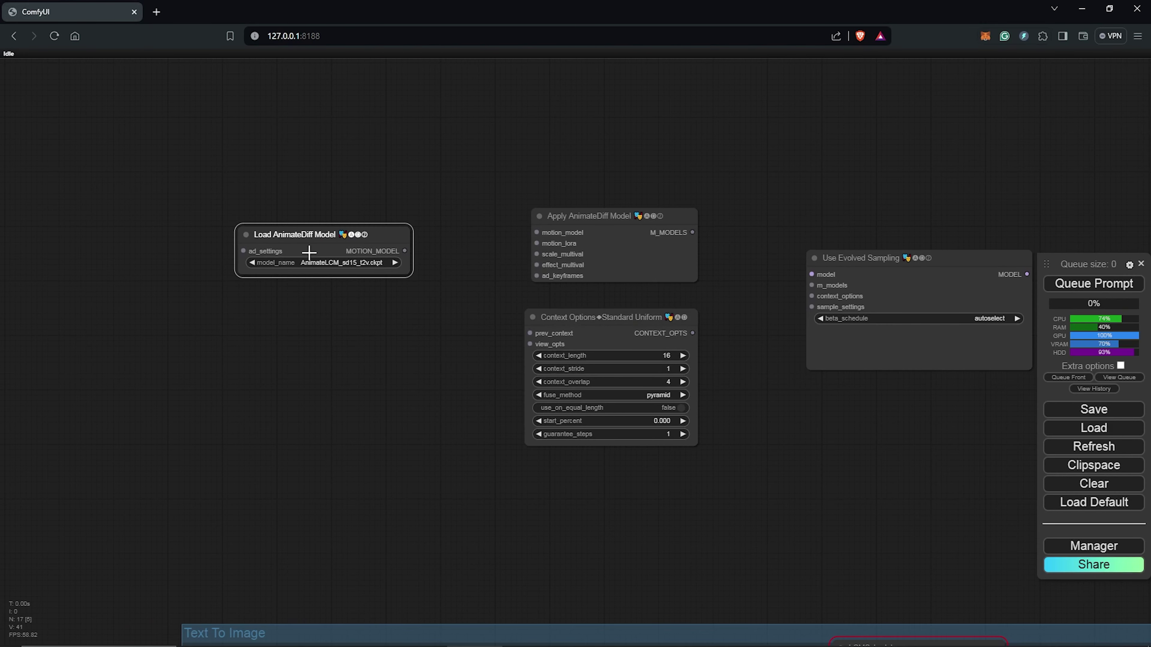
- Link Load AnimateDiff Model to Apply AnimateDiff Model, and feed the latter's M_MODELS and the Standard Uniform context options into Use Evolved Sampling
left_click_drag(369, 296, 217, 284)
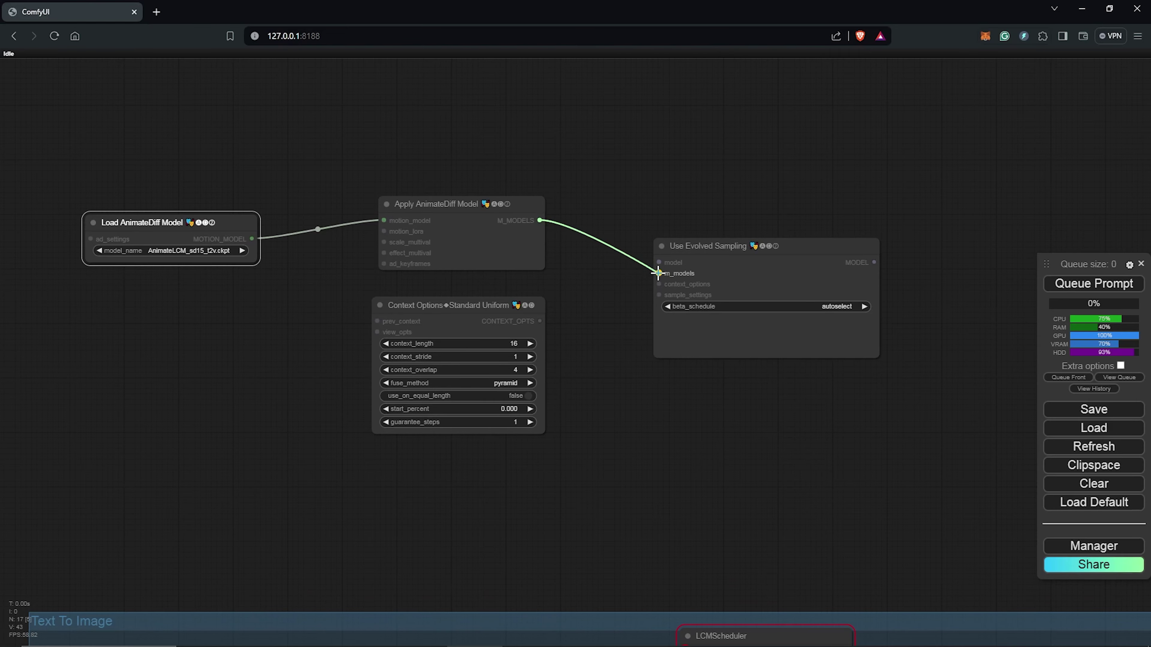
left_click_drag(657, 273, 658, 273)
left_click_drag(540, 321, 658, 284)
left_click(466, 305)
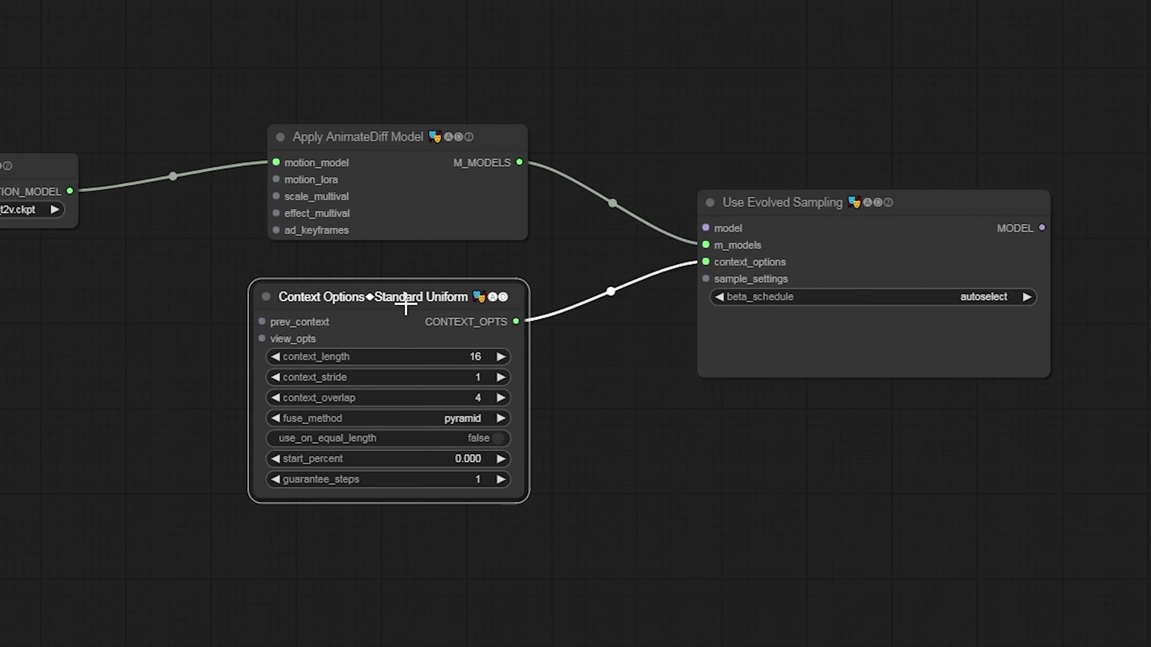
left_click_drag(405, 306, 405, 306)
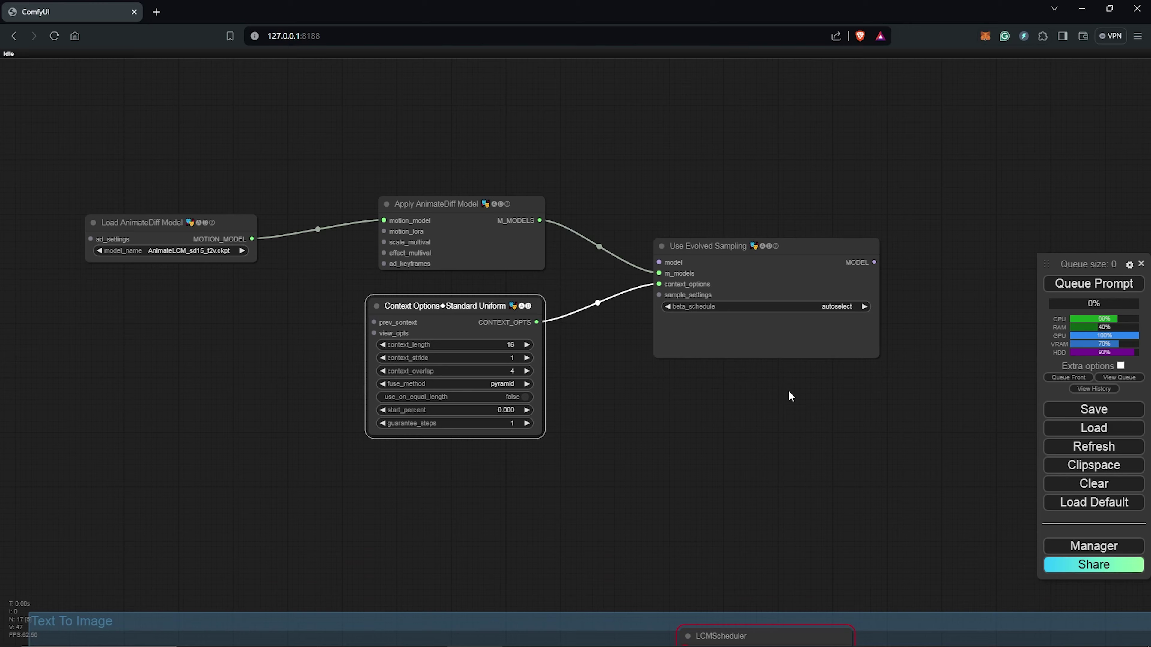
- Move Use Evolved Sampling and Context Options Standard Uniform lower, and link the checkpoint's first model reroute to Use Evolved Sampling's model input
scroll(789, 393, "down", 3)
left_click_drag(741, 444, 706, 348)
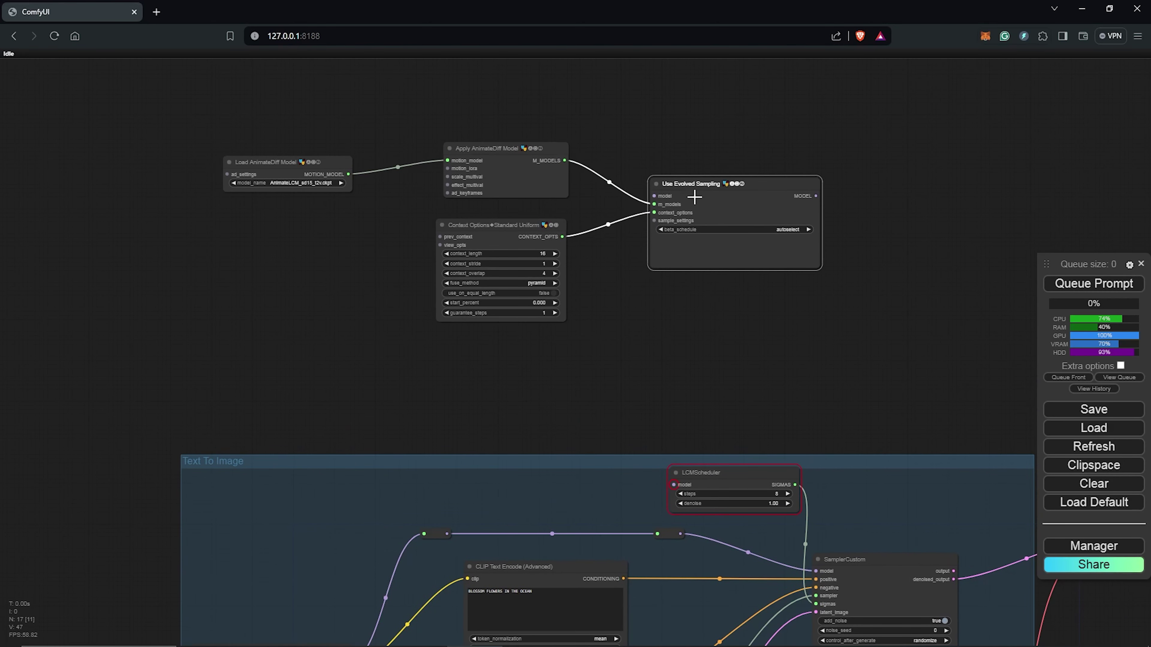
left_click_drag(682, 182, 691, 243)
left_click_drag(501, 229, 490, 259)
scroll(499, 386, "down", 1)
left_click_drag(498, 386, 500, 297)
left_click_drag(445, 431, 445, 430)
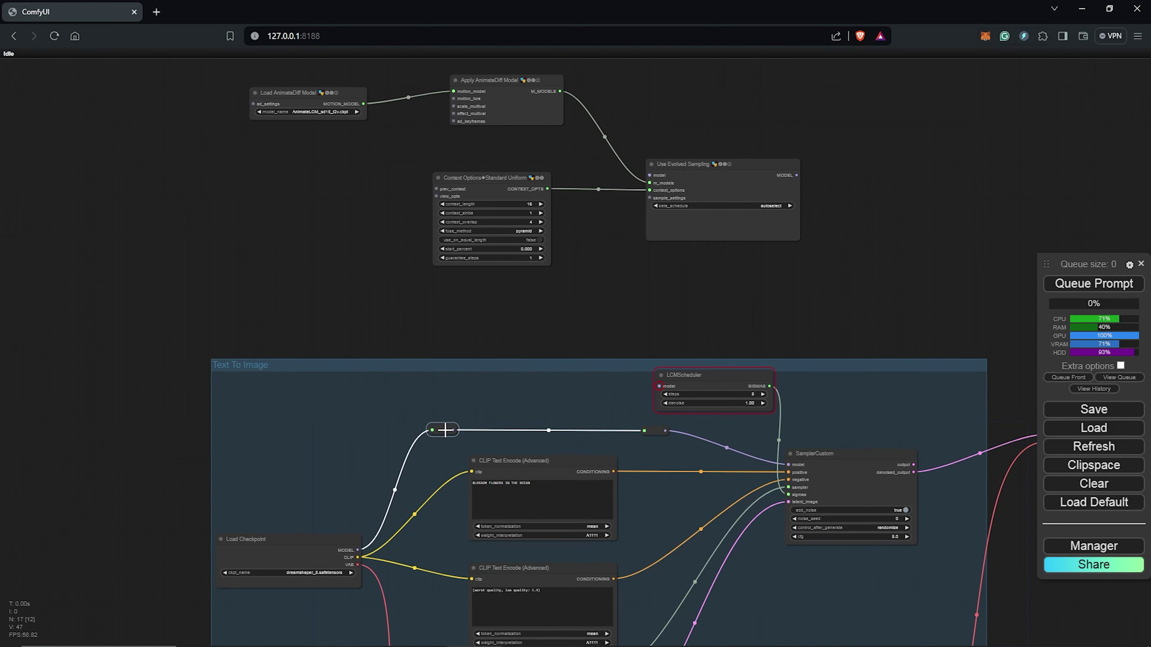
left_click_drag(505, 381, 611, 223)
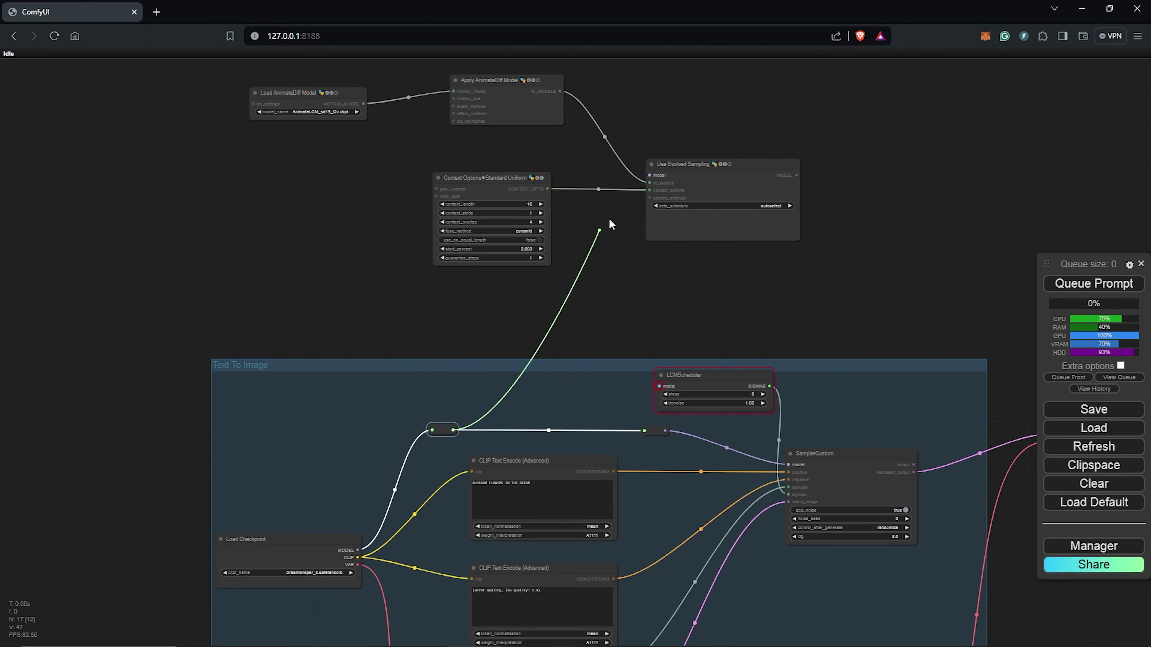
left_click_drag(645, 181, 649, 176)
- Move LCMScheduler out of the Text To Image group beside Use Evolved Sampling, and feed it that node's MODEL output
scroll(661, 385, "up", 4)
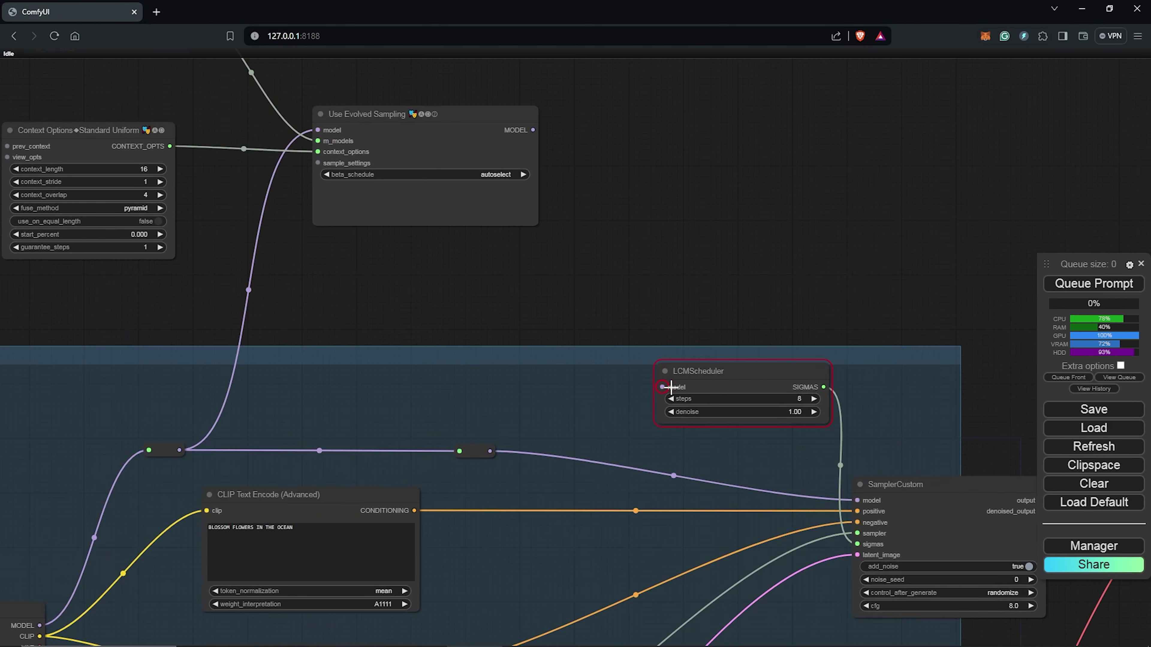
left_click_drag(745, 371, 727, 222)
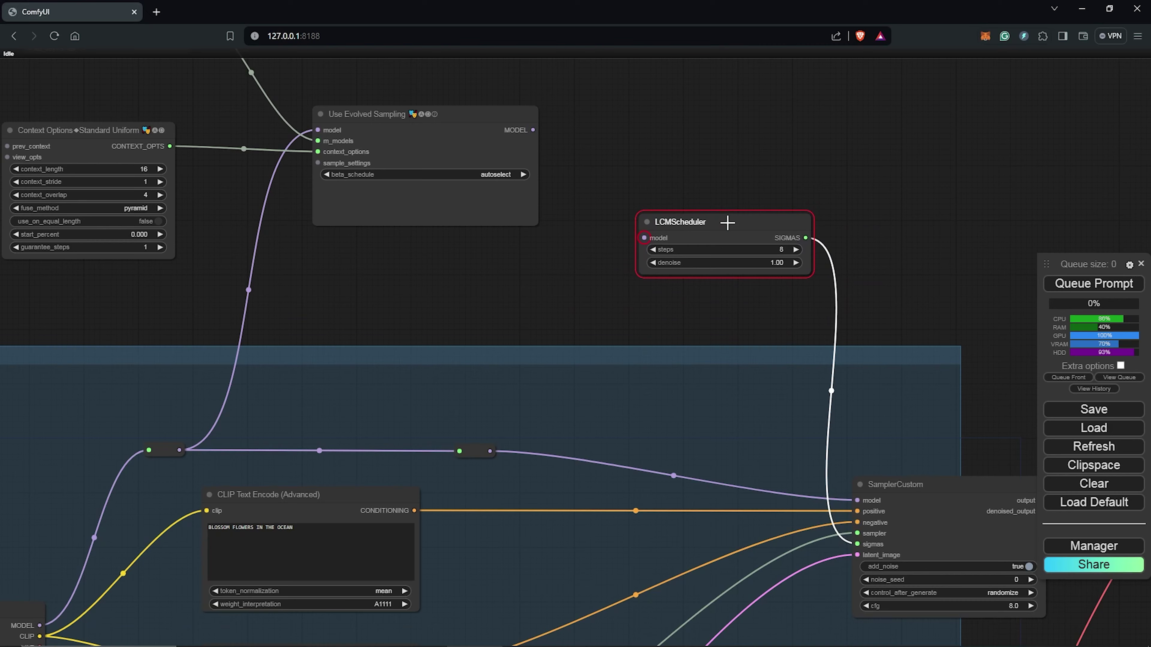
scroll(721, 299, "down", 1)
left_click_drag(549, 146, 695, 130)
- Link Use Evolved Sampling's MODEL output to SamplerCustom's model input and remove the reroute on the checkpoint's model link
scroll(681, 243, "down", 3)
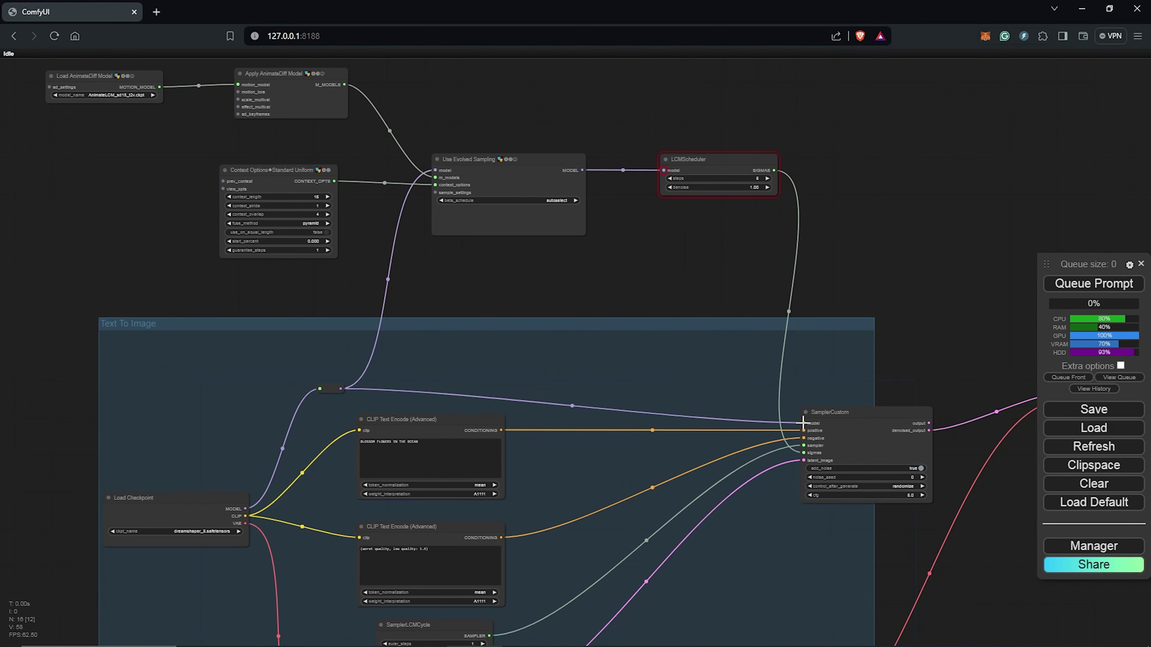
left_click_drag(803, 423, 380, 399)
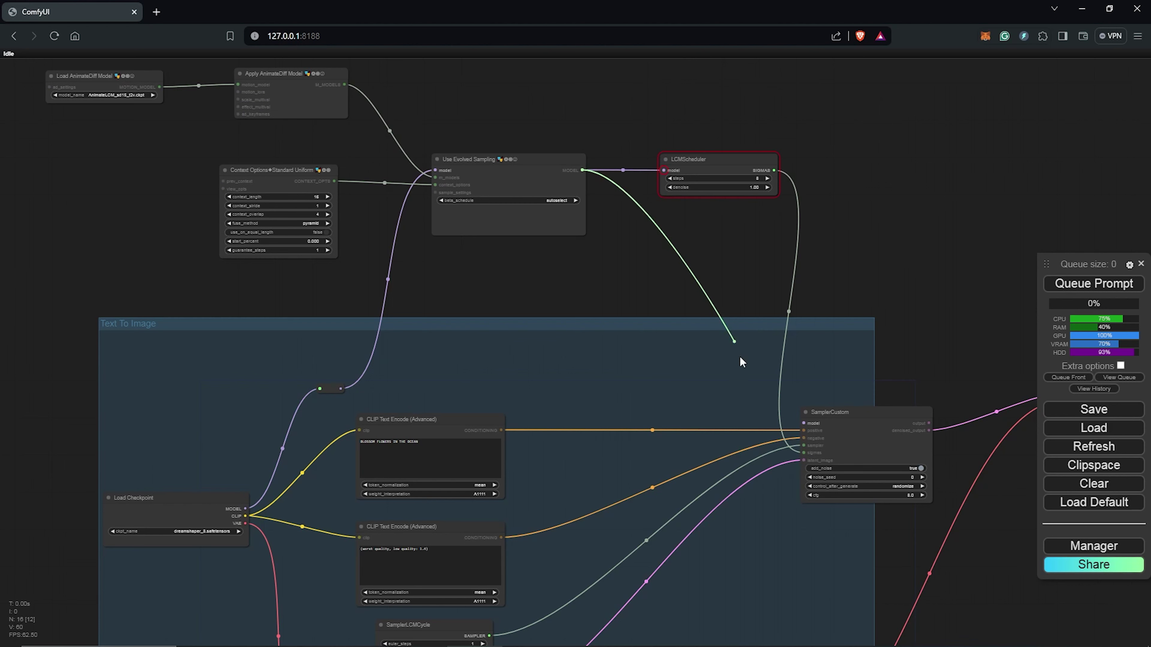
left_click_drag(739, 357, 803, 423)
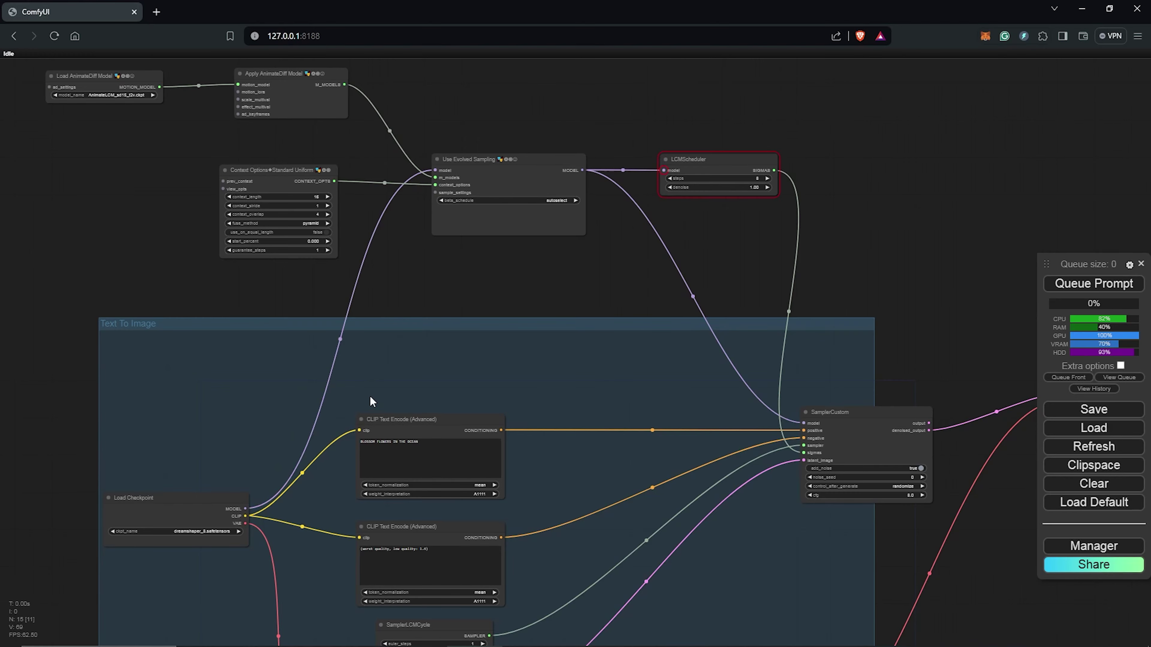
- Set the Empty Latent Image batch_size to 16
scroll(423, 216, "down", 3)
scroll(707, 213, "down", 1)
scroll(632, 233, "up", 3)
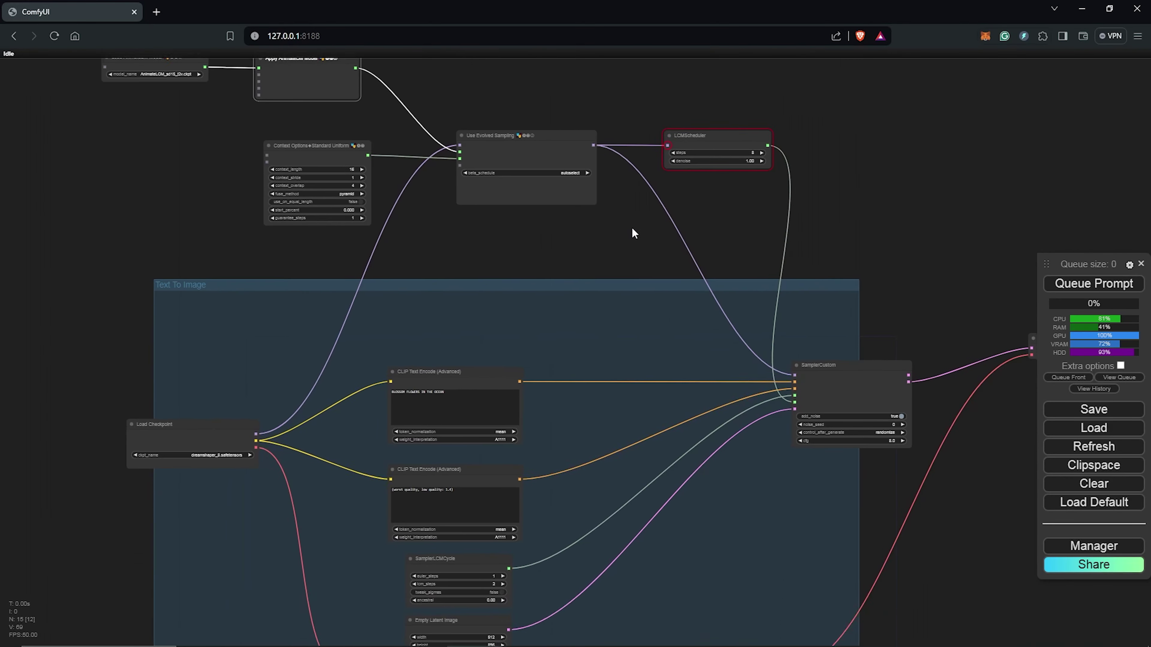
left_click_drag(633, 228, 634, 195)
left_click_drag(796, 578, 804, 349)
scroll(444, 392, "up", 10)
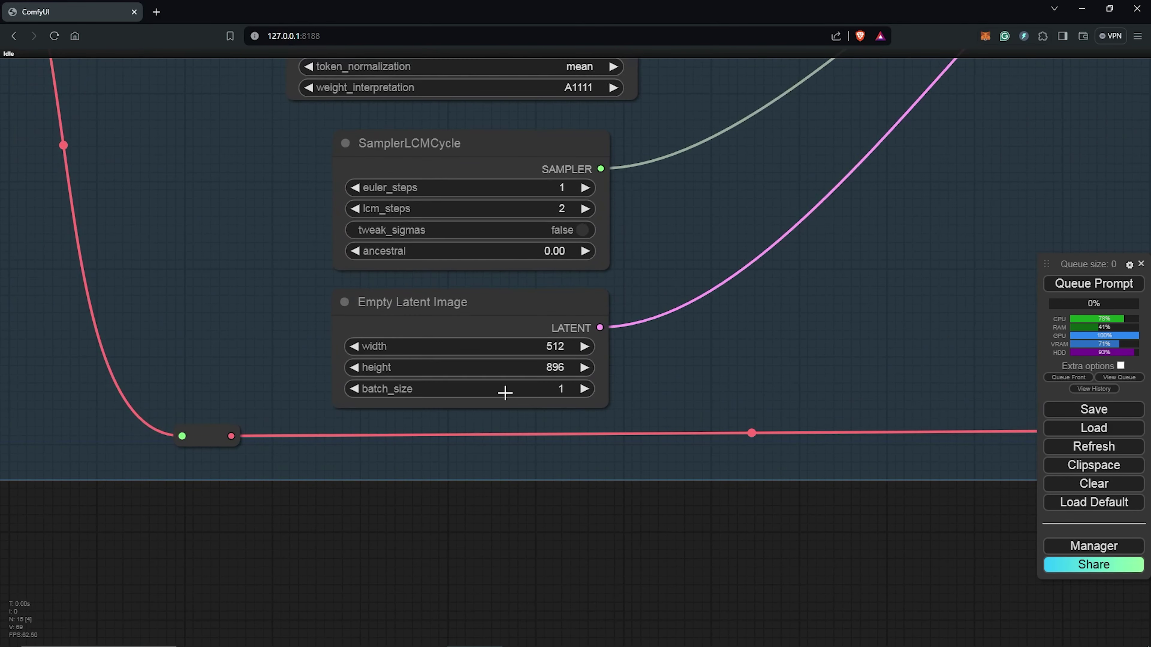
scroll(504, 392, "up", 3)
left_click(570, 385)
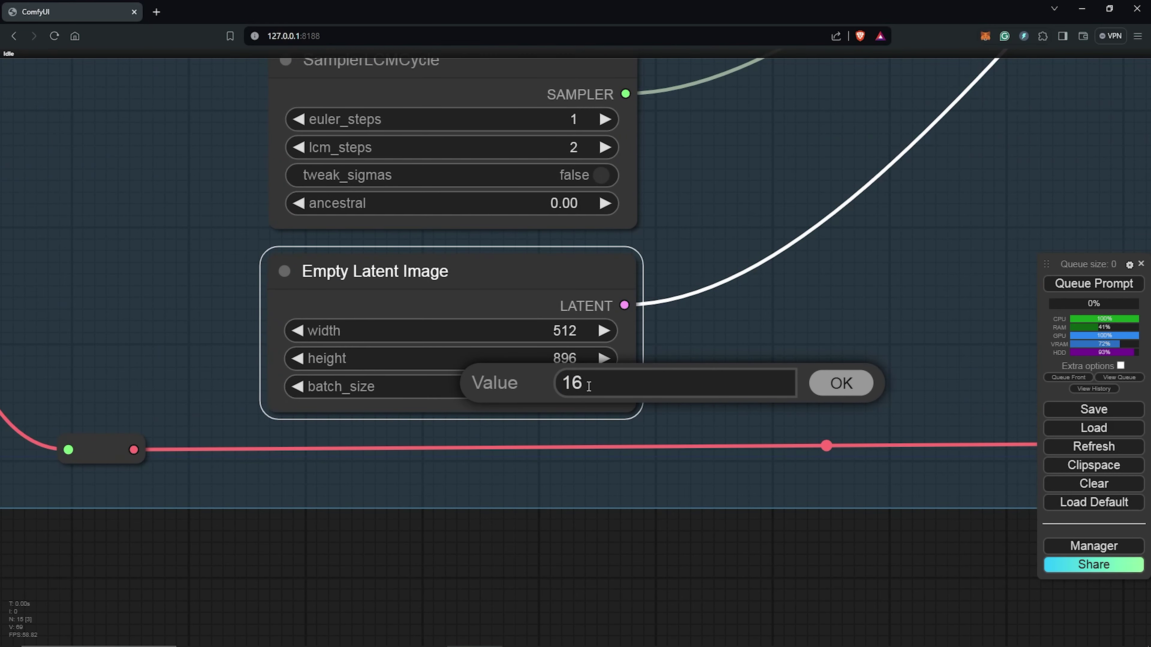
left_click(847, 384)
- Add a Video Helper Suite Video Combine node beside VAE Decode and connect VAE Decode's IMAGE output to its images input
scroll(711, 373, "down", 3)
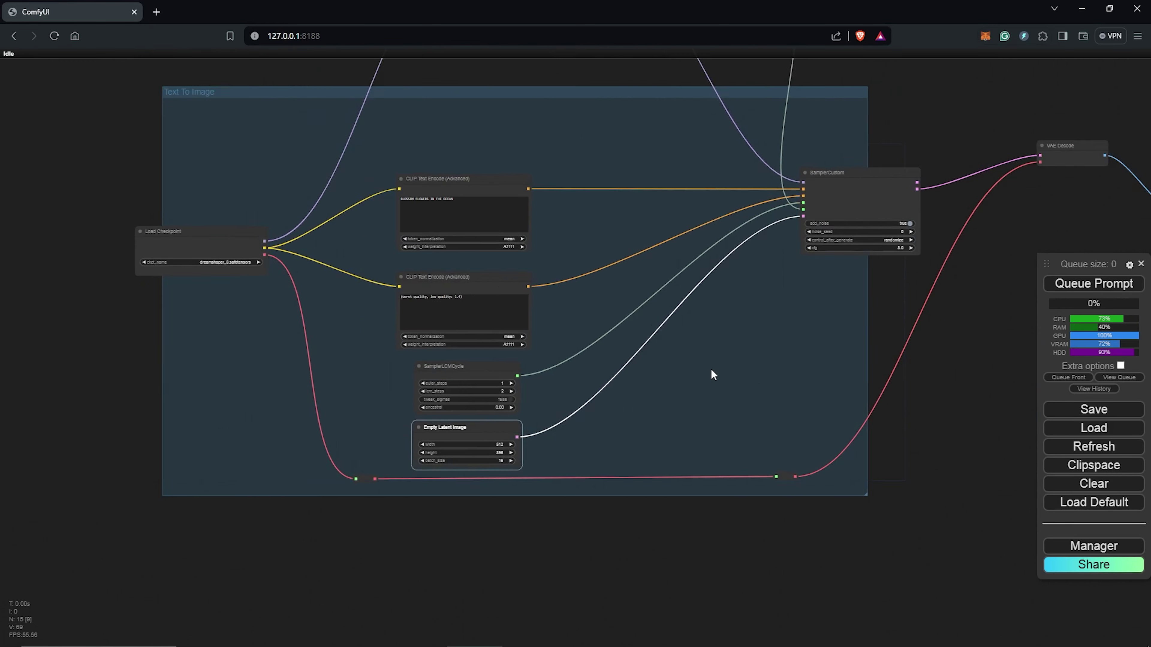
right_click(627, 284)
left_click(635, 287)
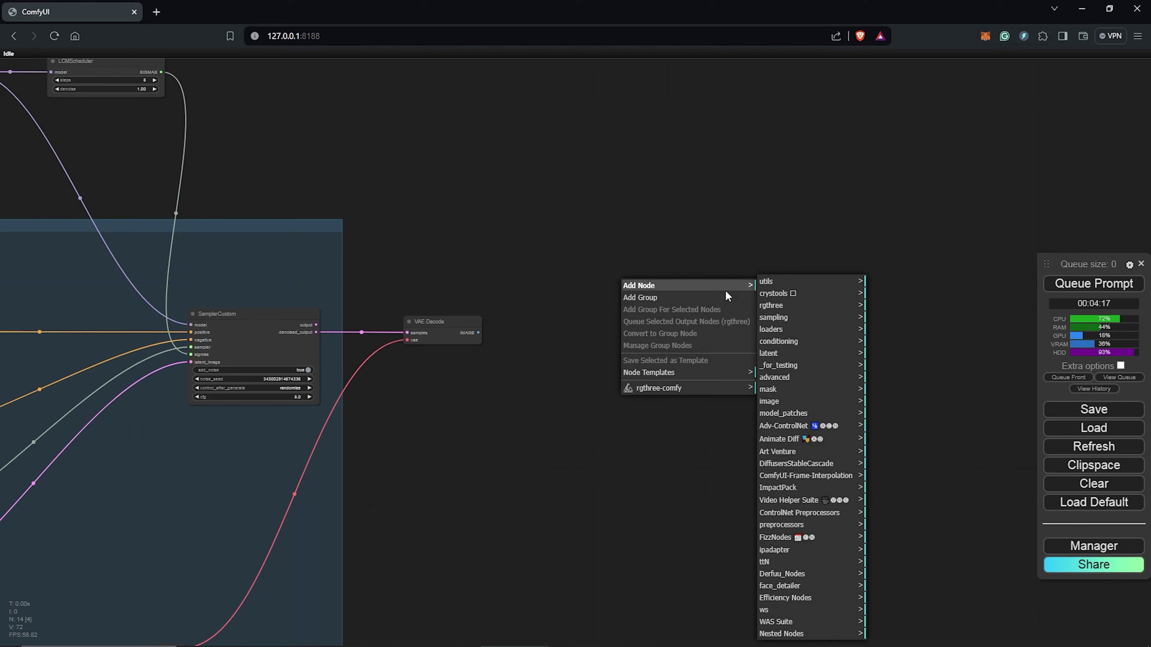
left_click(790, 507)
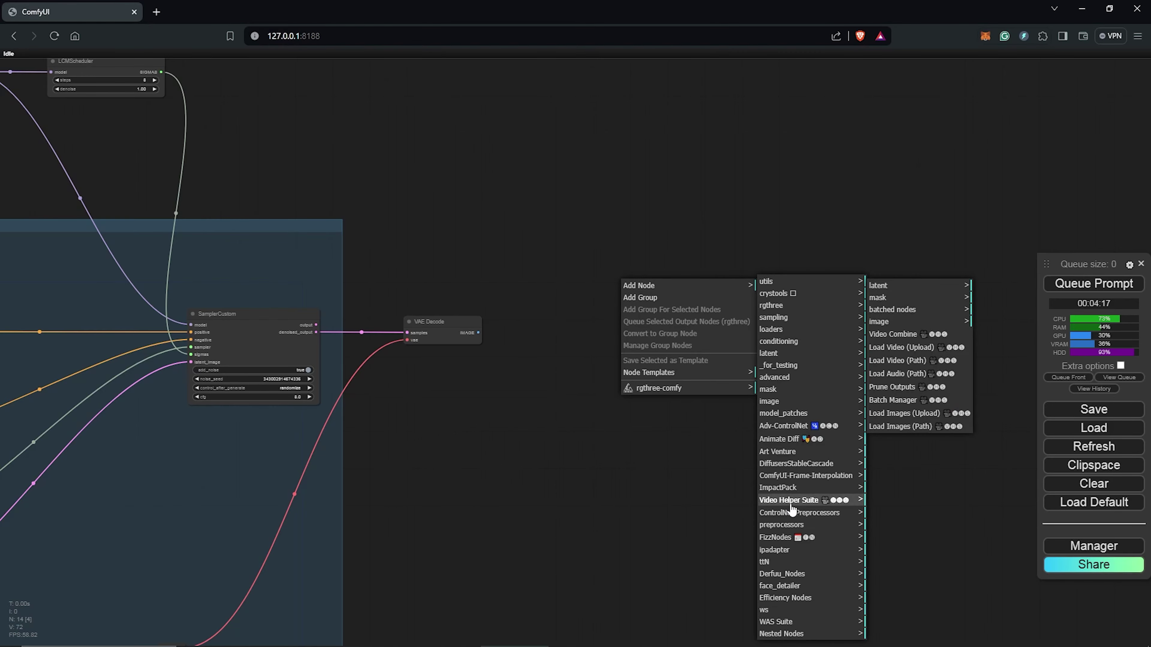
left_click(893, 334)
scroll(674, 360, "up", 3)
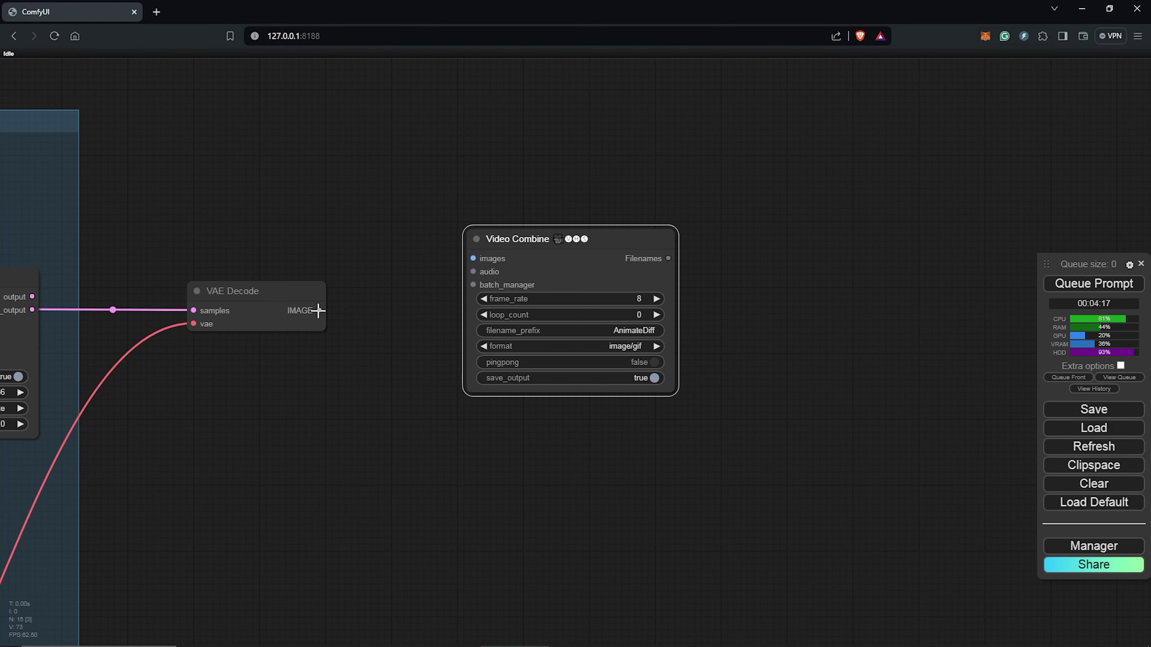
left_click_drag(505, 233, 460, 286)
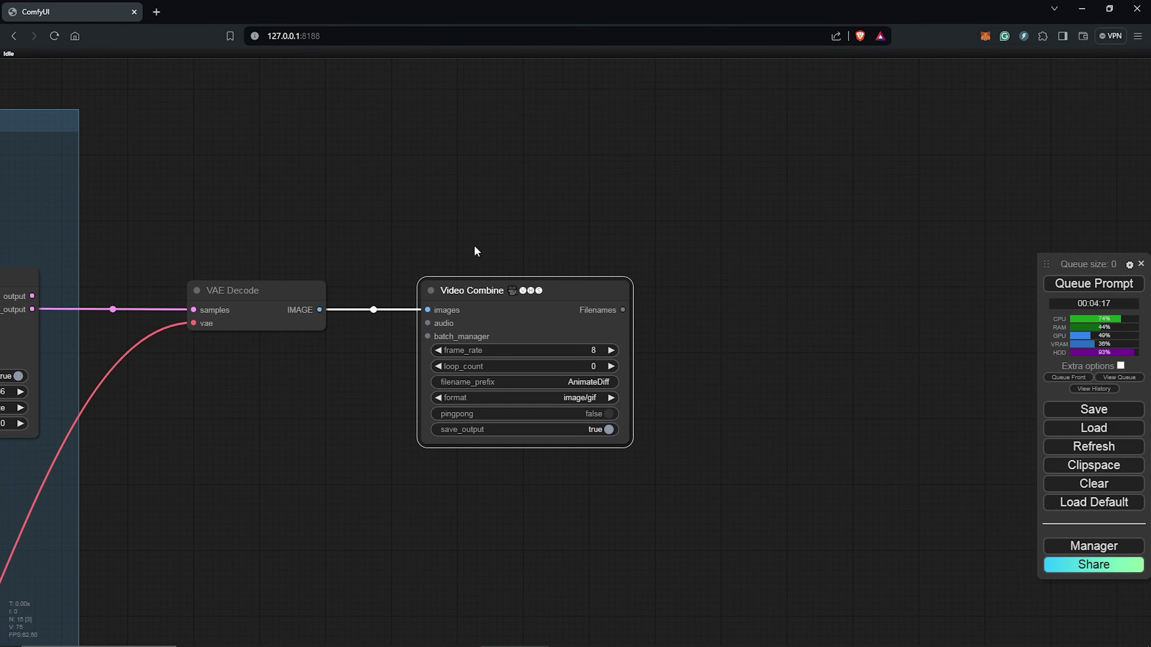
- Set Video Combine's frame_rate to 12 and its format to video/h264-mp4
left_click_drag(474, 245, 579, 192)
left_click(693, 297)
left_click(902, 299)
left_click(799, 324)
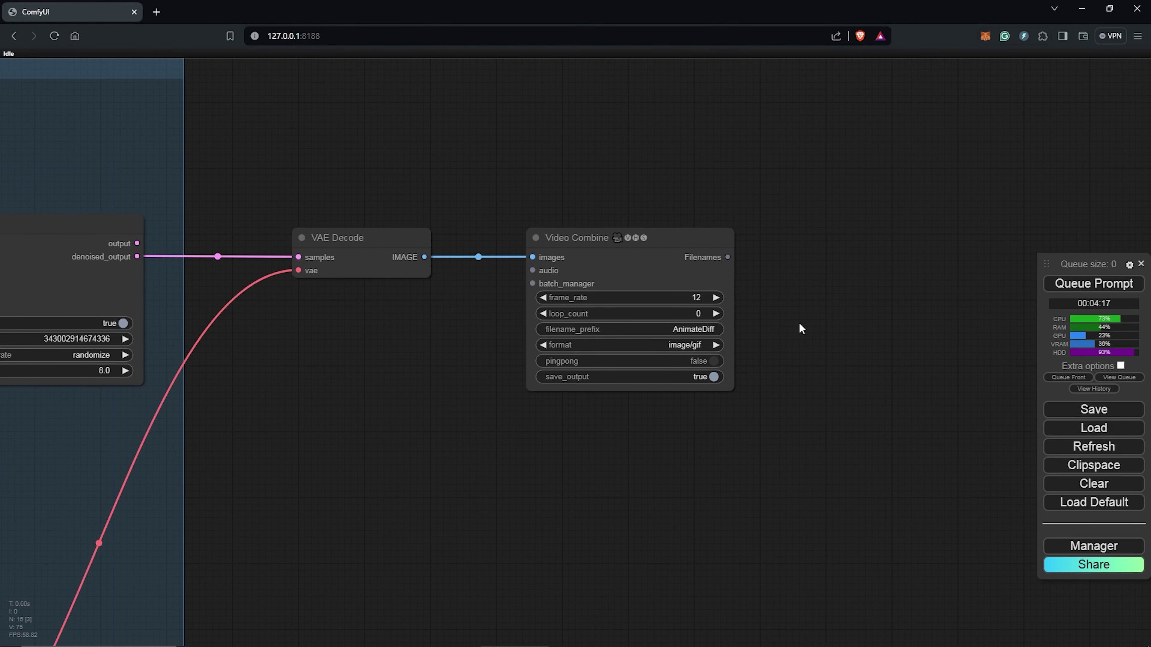
left_click(696, 346)
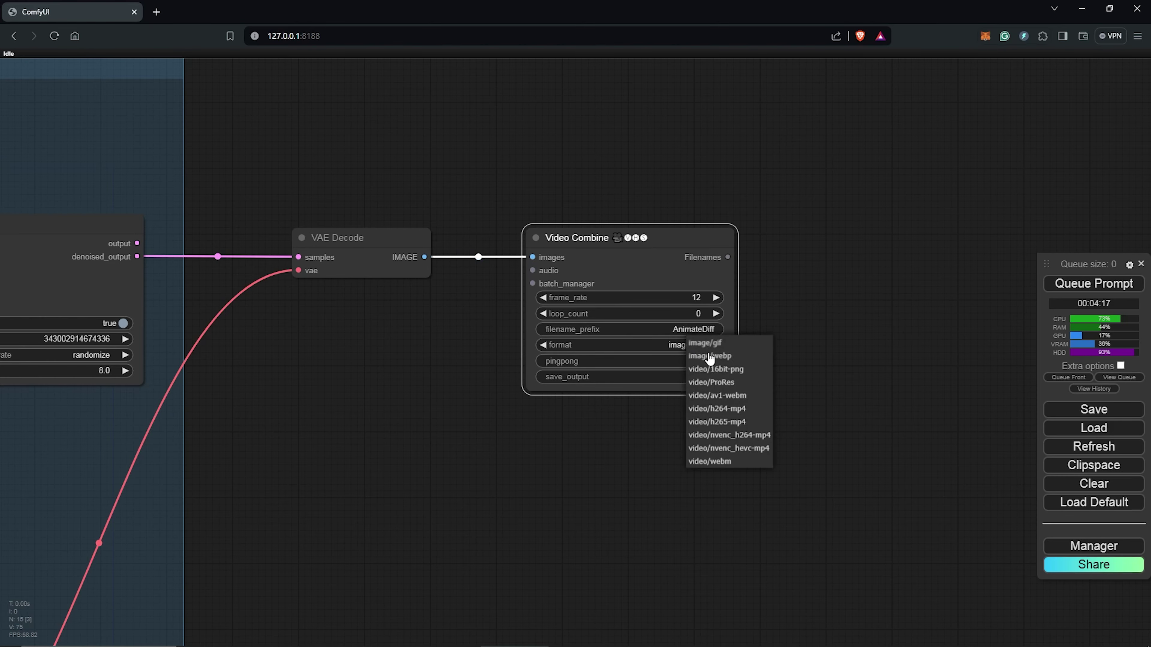
left_click(752, 410)
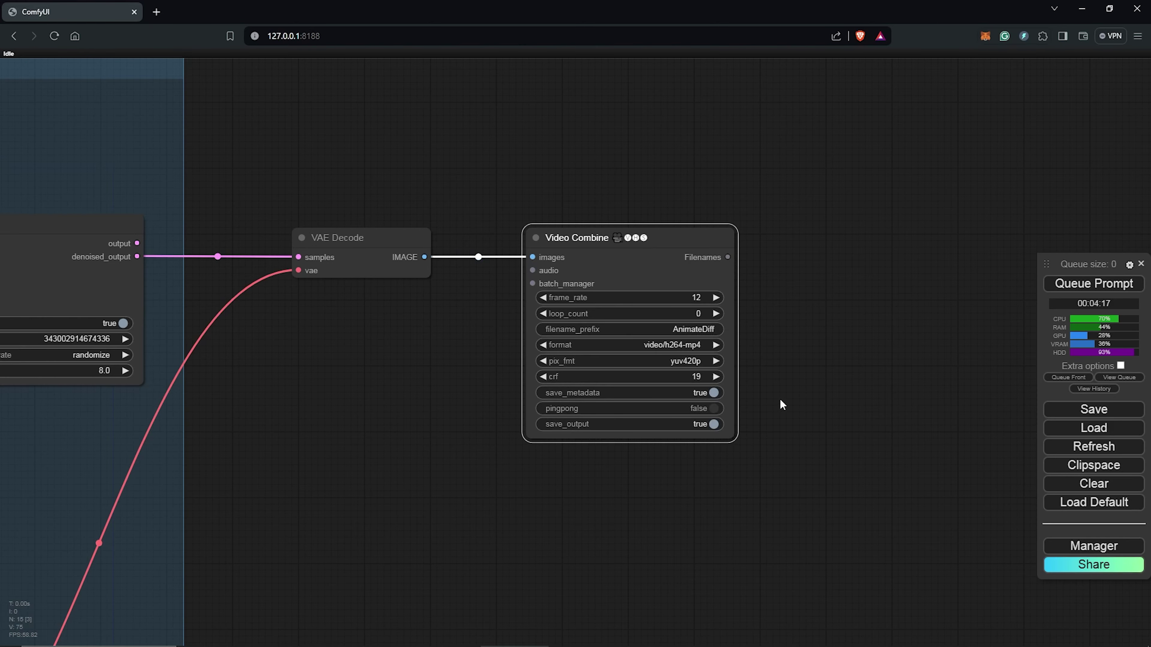
- Queue the prompt to generate the animation and inspect the resulting video in the Video Combine node
scroll(703, 403, "down", 10)
left_click_drag(703, 403, 726, 399)
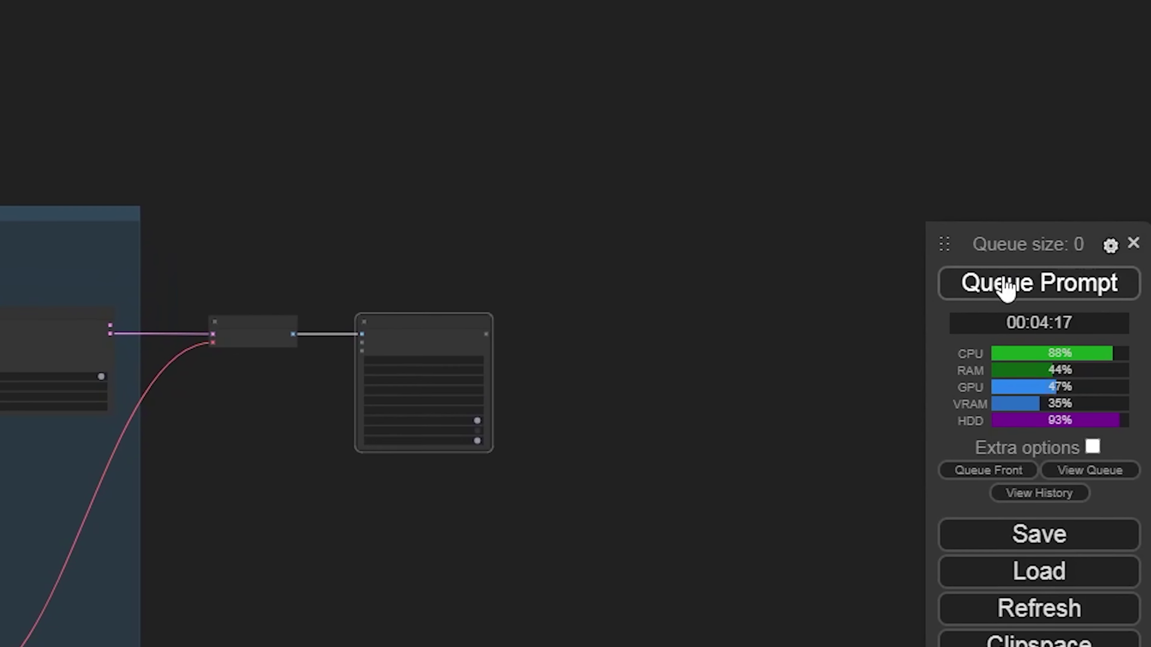
left_click(1066, 286)
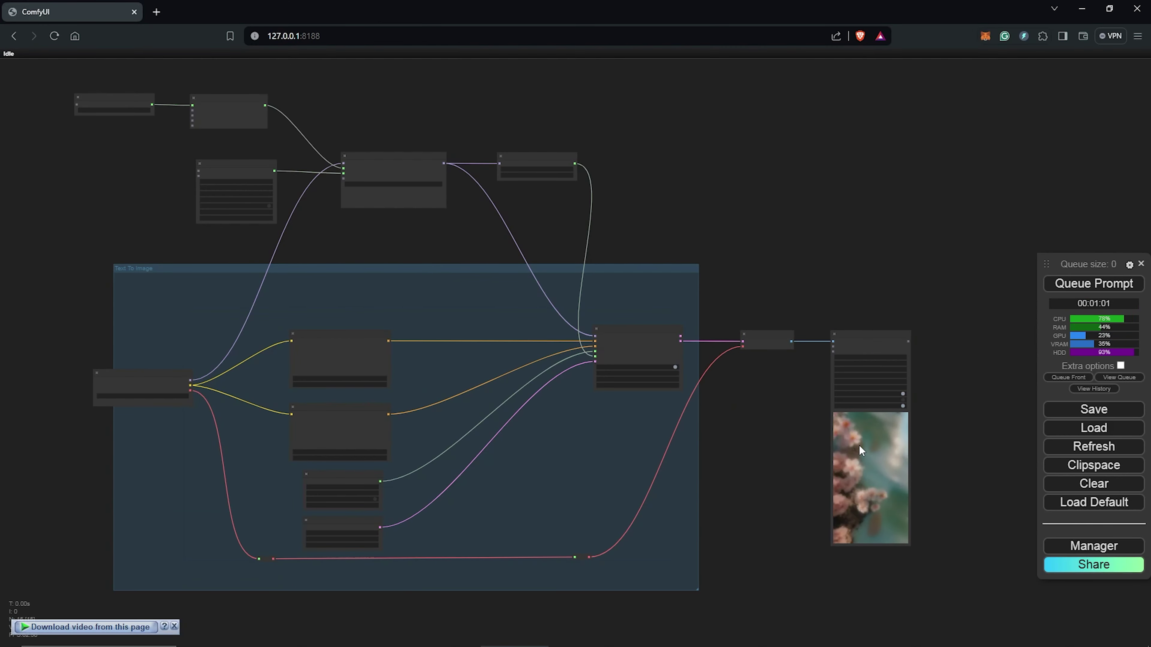
scroll(964, 461, "up", 8)
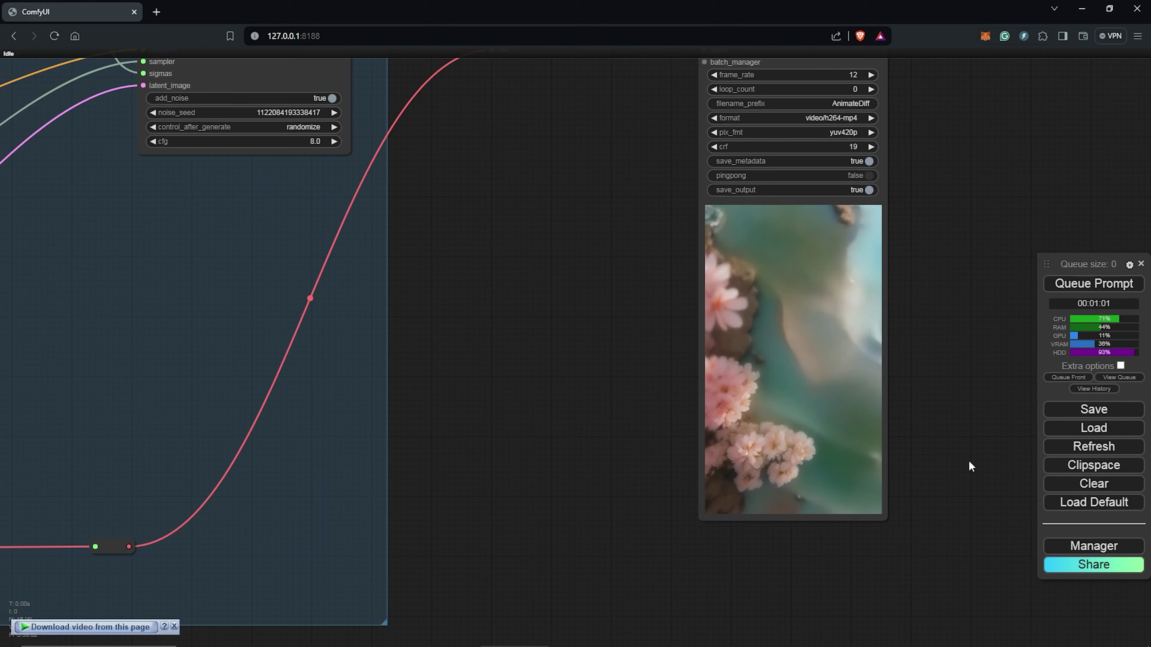
scroll(968, 461, "down", 3)
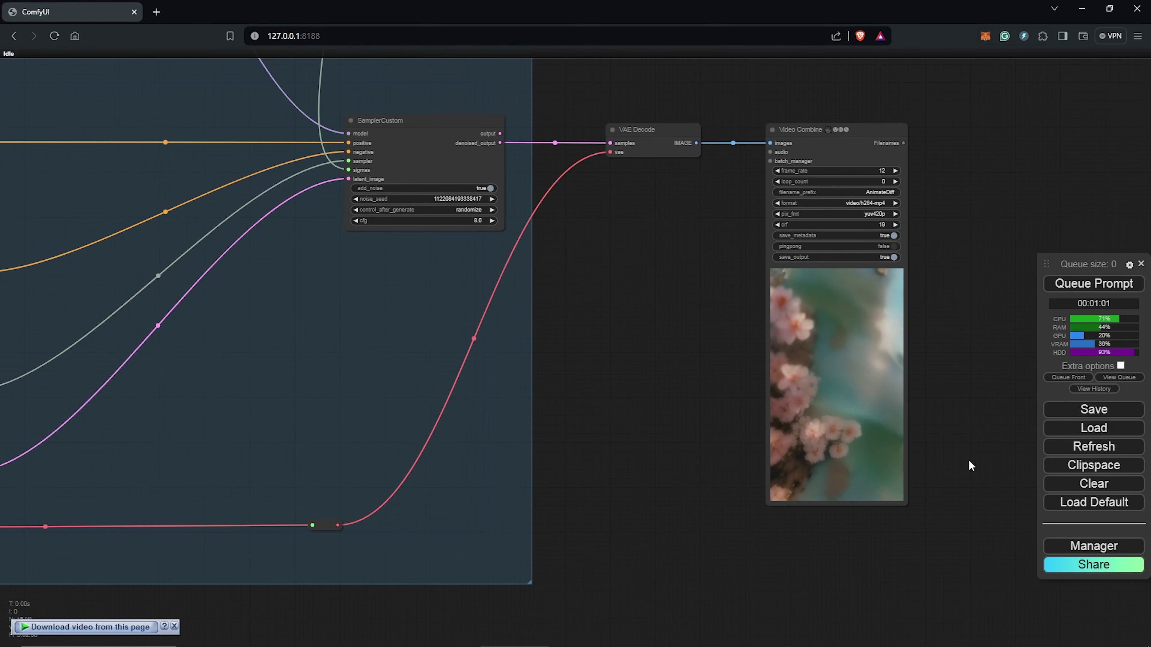
- Select all AnimateDiff nodes and LCMScheduler above the Text To Image group and color them yellow-brown
scroll(739, 493, "down", 5)
left_click_drag(655, 73, 136, 225)
right_click(398, 168)
left_click(415, 303)
left_click(577, 403)
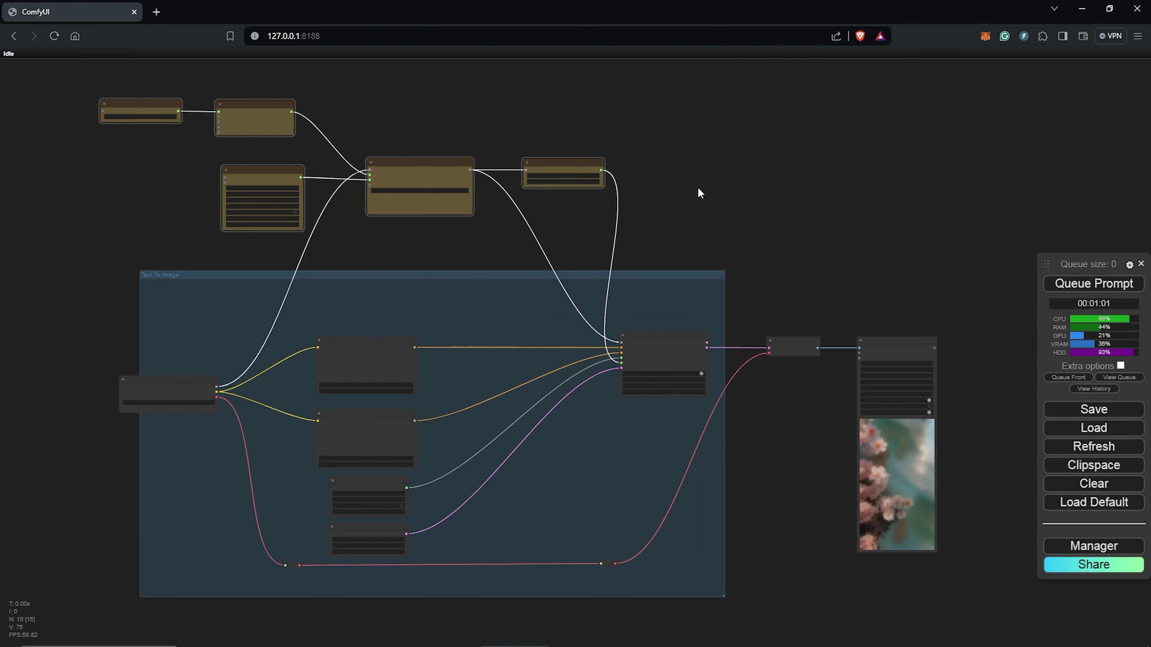
- Title a new group Animatediff and size it to enclose the yellow-brown nodes, lowering Load AnimateDiff Model slightly
double_click(113, 91)
type("Animatediff")
key("Return")
left_click_drag(136, 104, 136, 124)
left_click_drag(128, 109, 635, 249)
- Color the Animatediff group purple and shift the Text To Image group left so it lines up beneath
right_click(408, 141)
left_click(520, 243)
left_click_drag(499, 277, 414, 268)
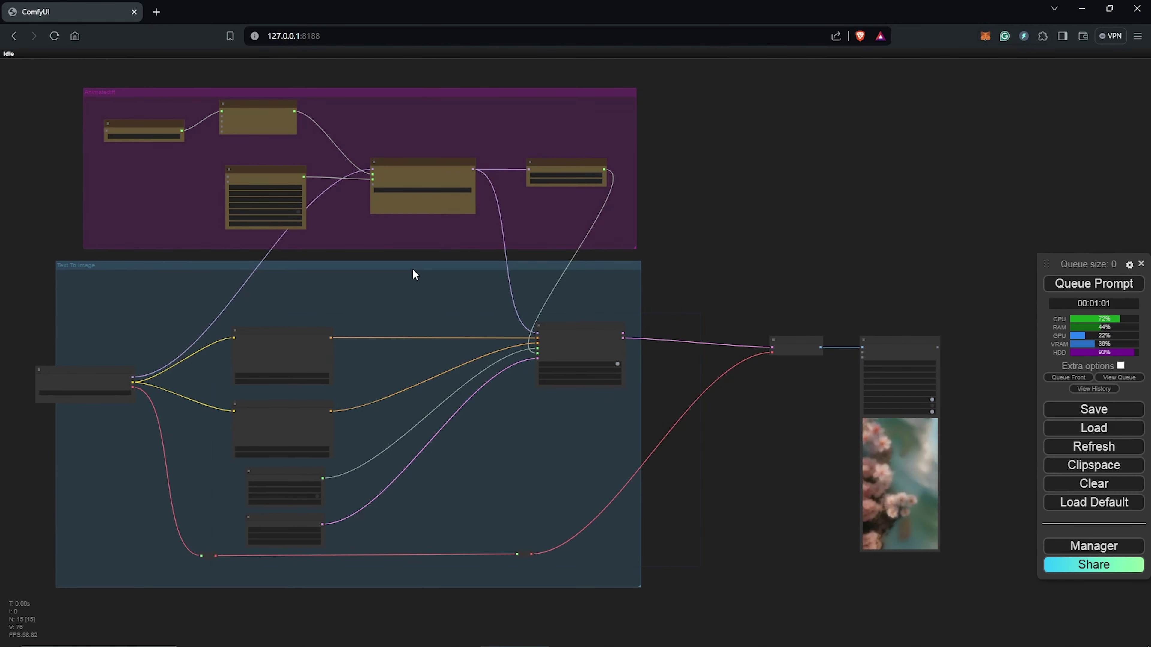
- Make room beside Load Checkpoint by shifting the text encoder, sampler and latent nodes right, and add a Load LoRA node there
scroll(413, 268, "up", 3)
scroll(316, 325, "up", 1)
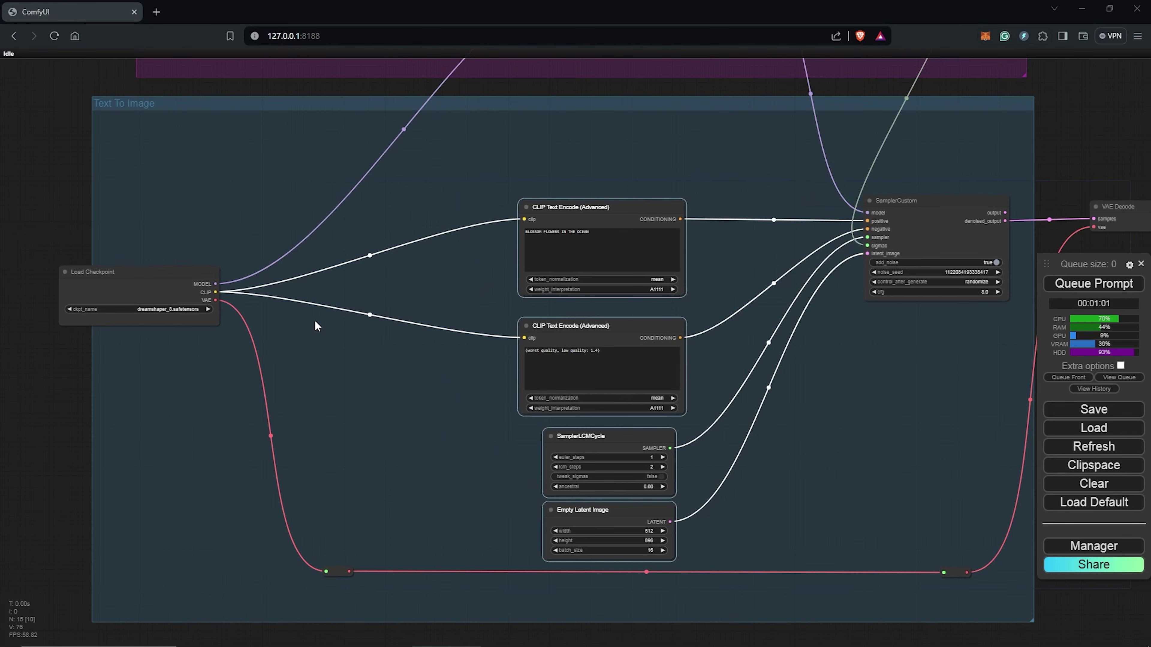
right_click(297, 323)
left_click(316, 330)
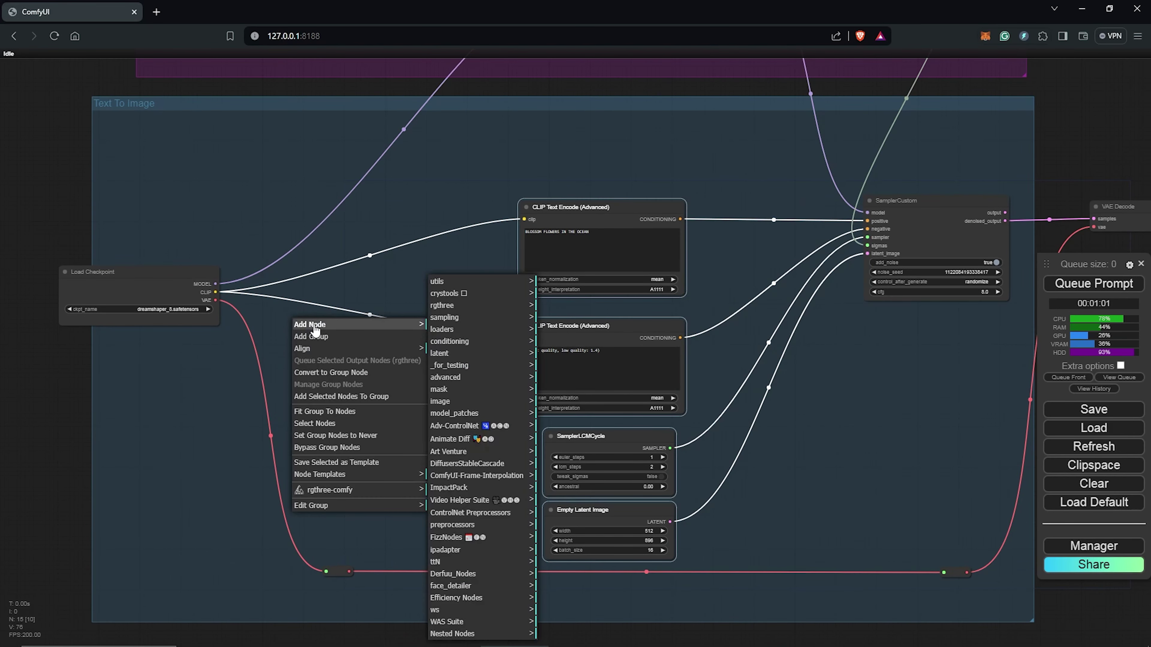
left_click(443, 334)
left_click(566, 362)
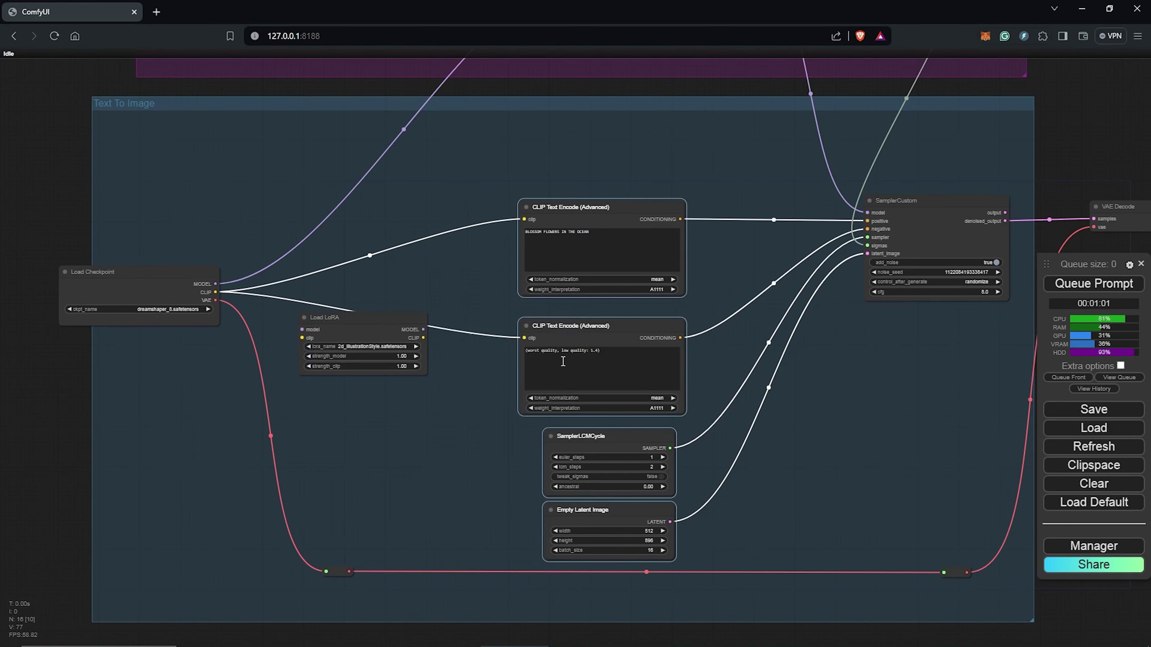
left_click(366, 316)
scroll(390, 408, "up", 6)
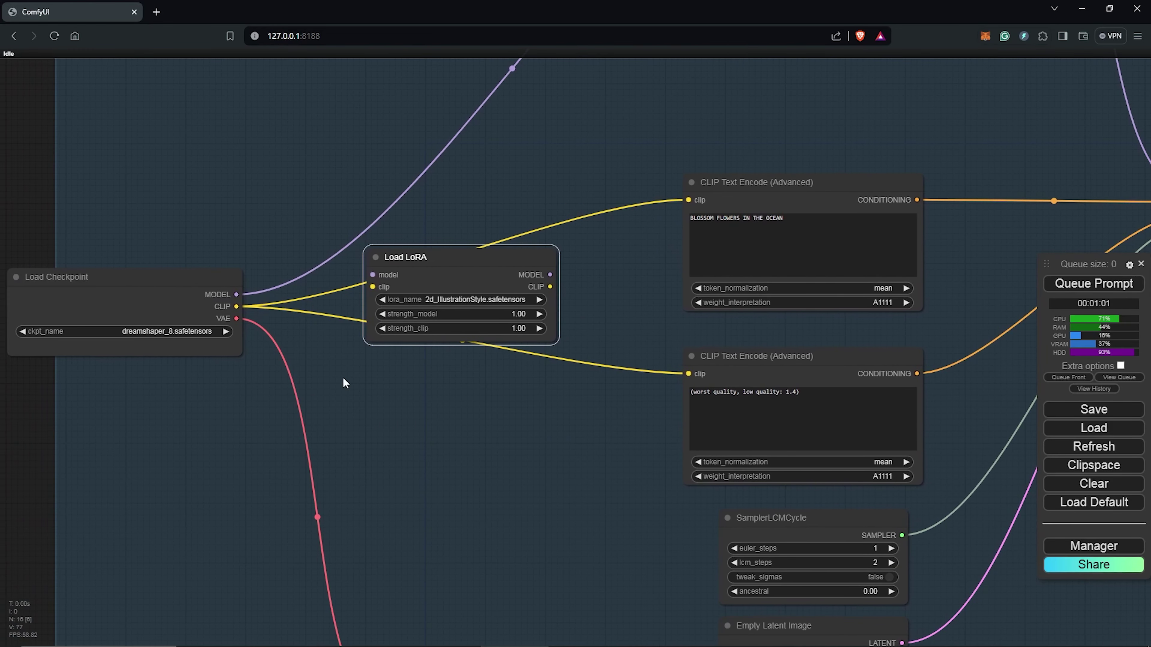
- Route the checkpoint's CLIP output through Load LoRA into both CLIP Text Encode nodes, placing Load LoRA between them and the checkpoint
left_click_drag(386, 279, 389, 277)
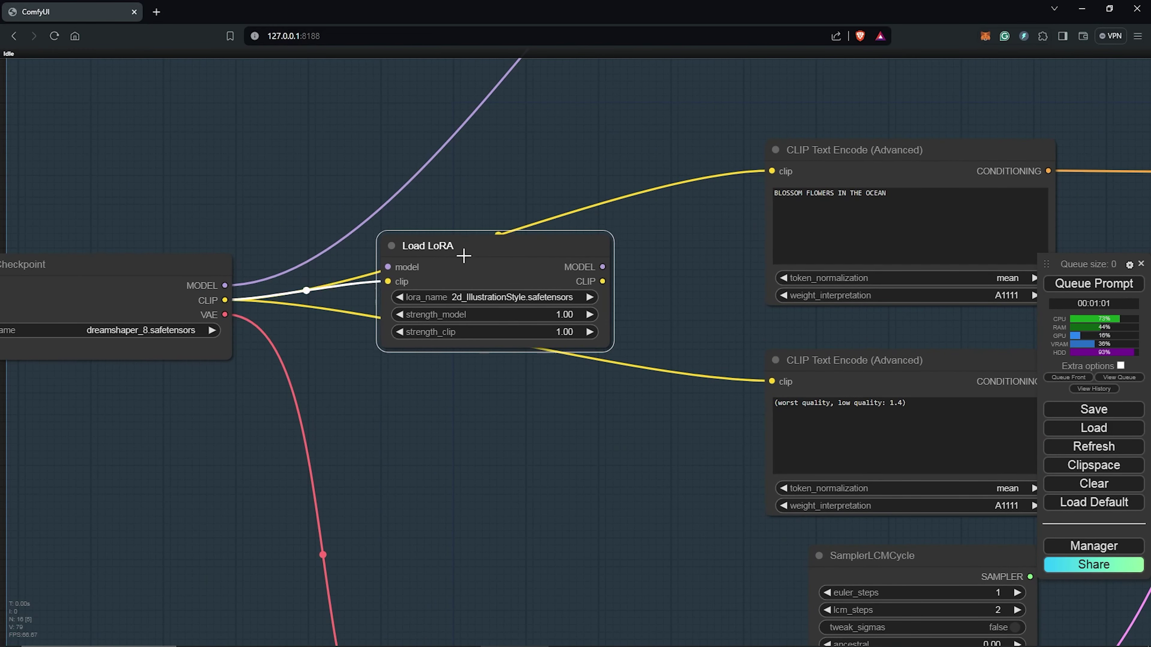
left_click_drag(532, 247, 548, 369)
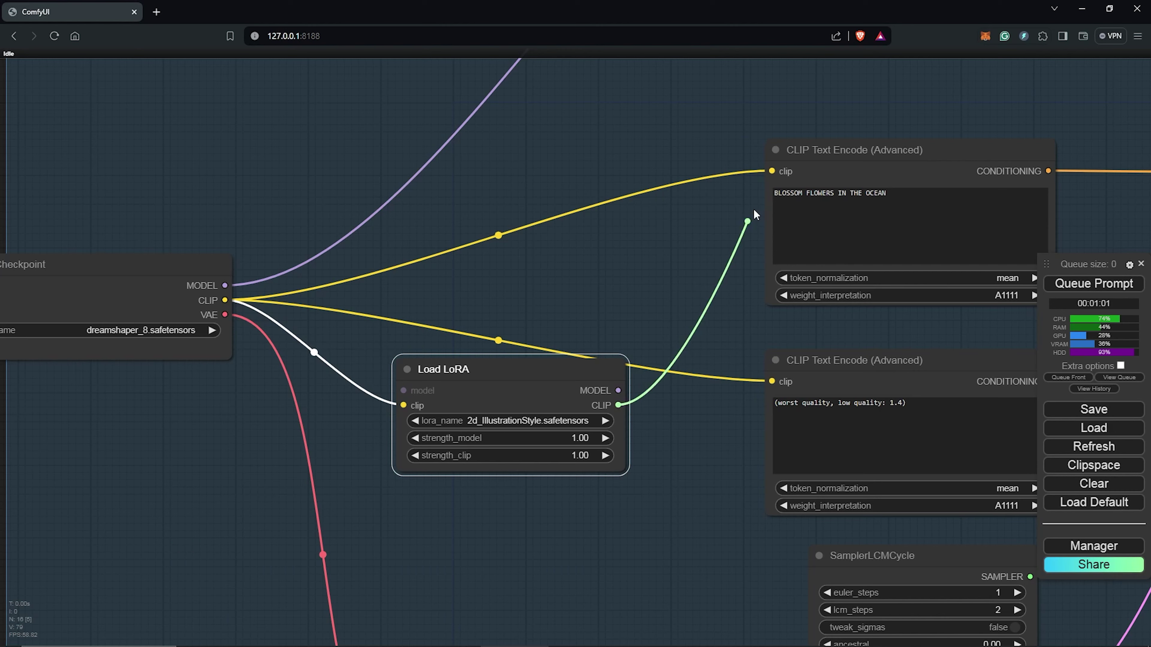
left_click_drag(770, 174, 770, 173)
left_click_drag(771, 381, 744, 378)
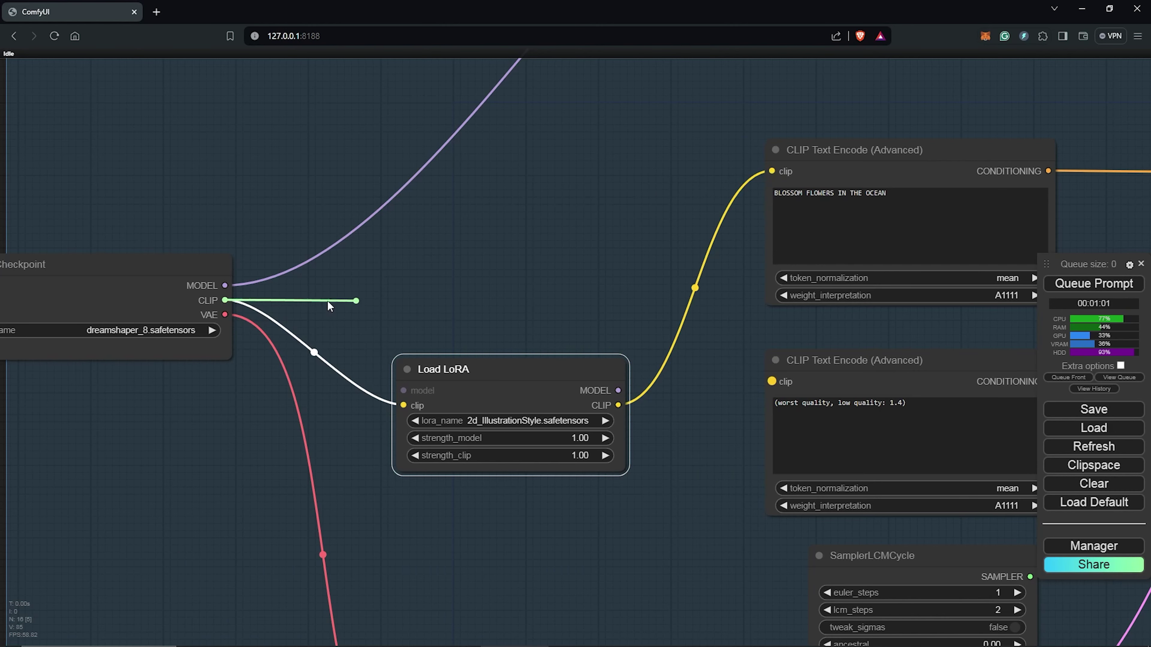
left_click_drag(328, 307, 329, 306)
left_click_drag(617, 412, 595, 305)
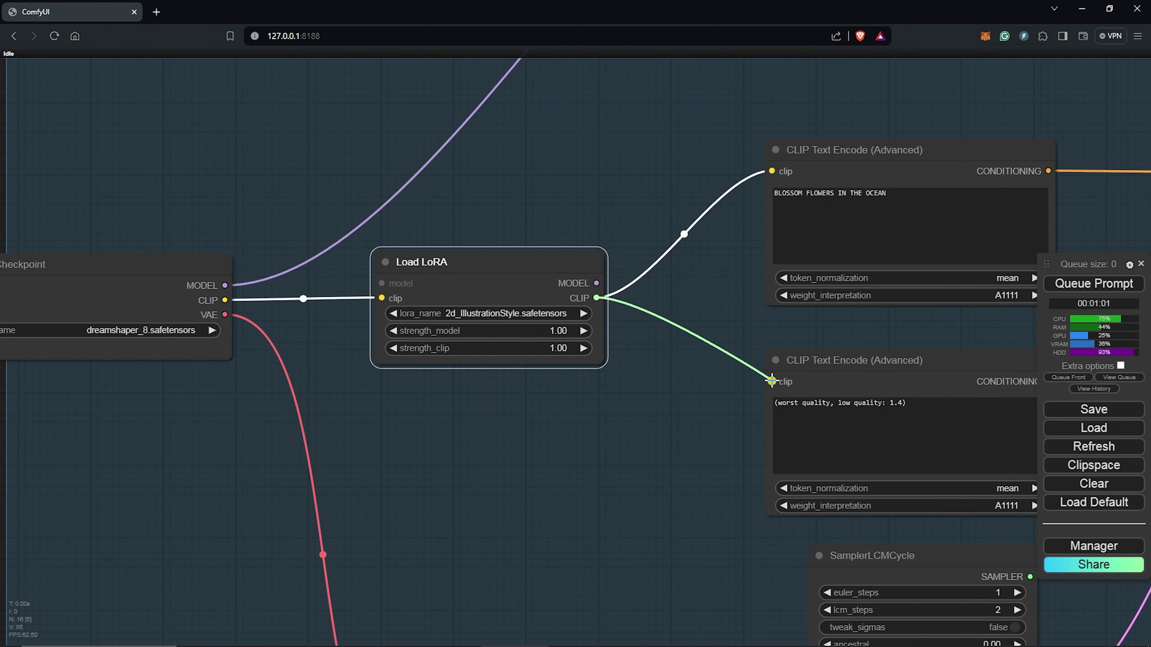
left_click_drag(772, 382, 772, 381)
- Route the checkpoint's model output through Load LoRA into Use Evolved Sampling, shifting Load LoRA slightly toward the checkpoint
scroll(559, 449, "down", 5)
left_click_drag(560, 449, 506, 571)
left_click_drag(712, 131, 620, 175)
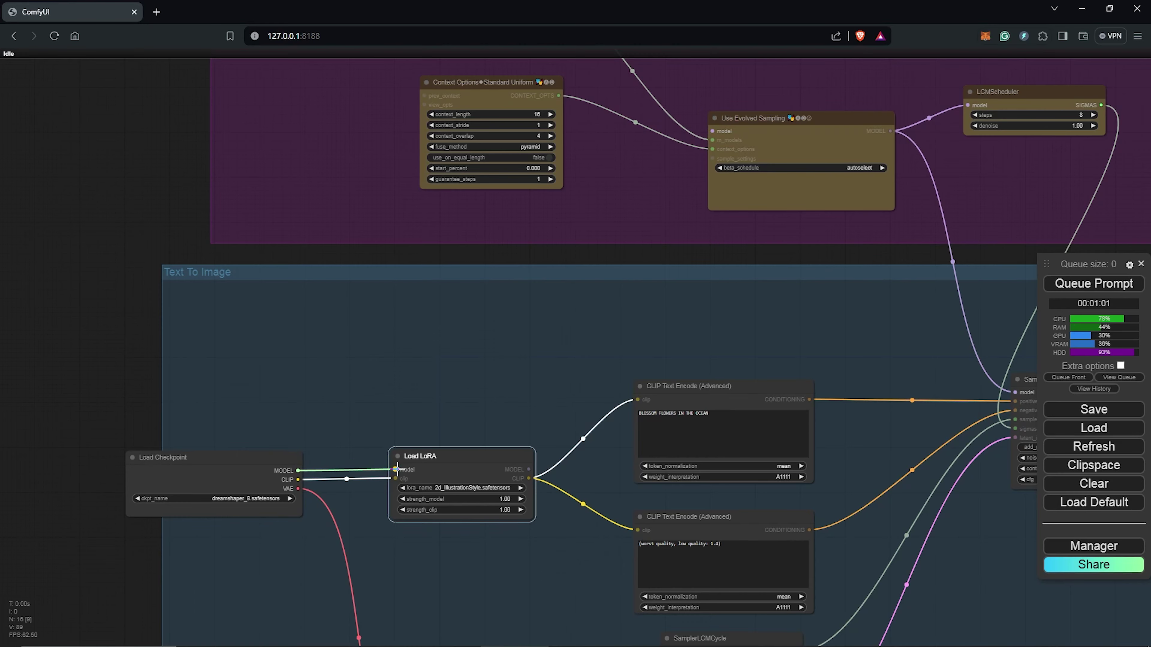
left_click_drag(444, 454, 429, 453)
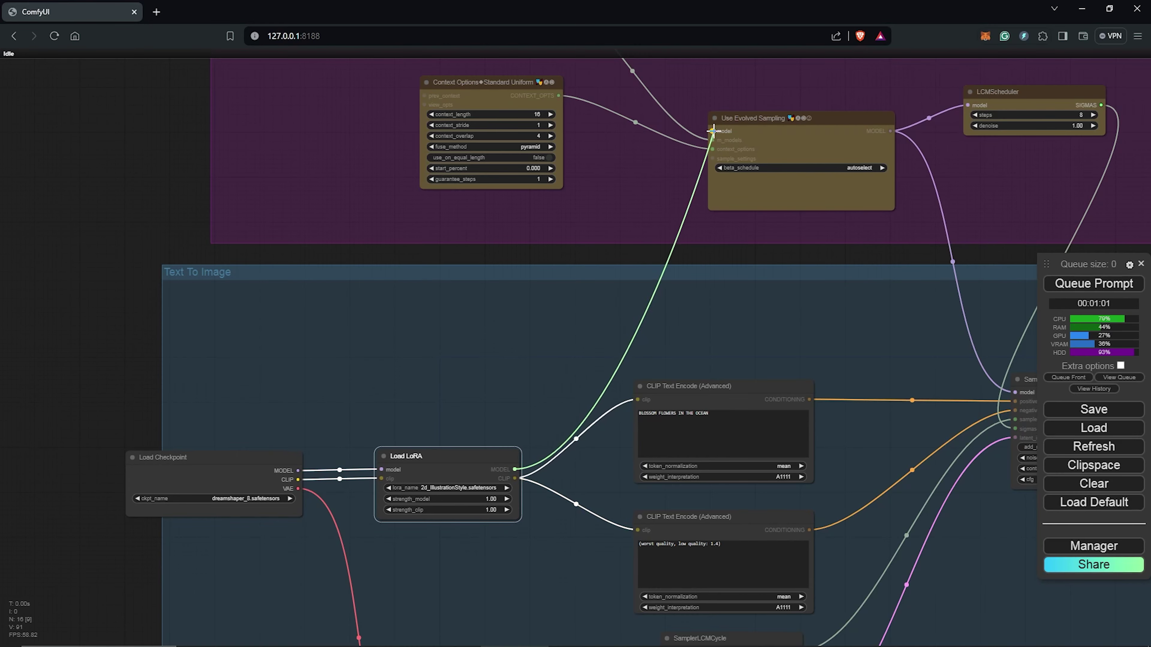
left_click_drag(713, 130, 713, 131)
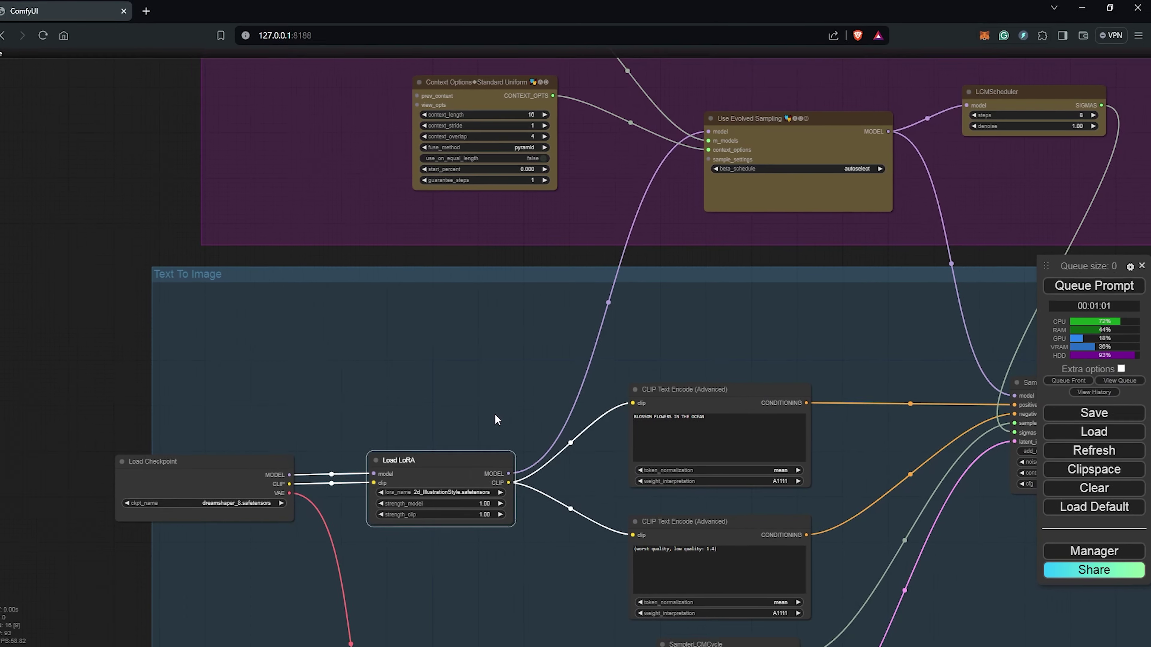
- Set the Load LoRA node's file to AnimateLCM_sd15_t2v_lora.safetensors
scroll(103, 639, "up", 9)
scroll(465, 399, "up", 5)
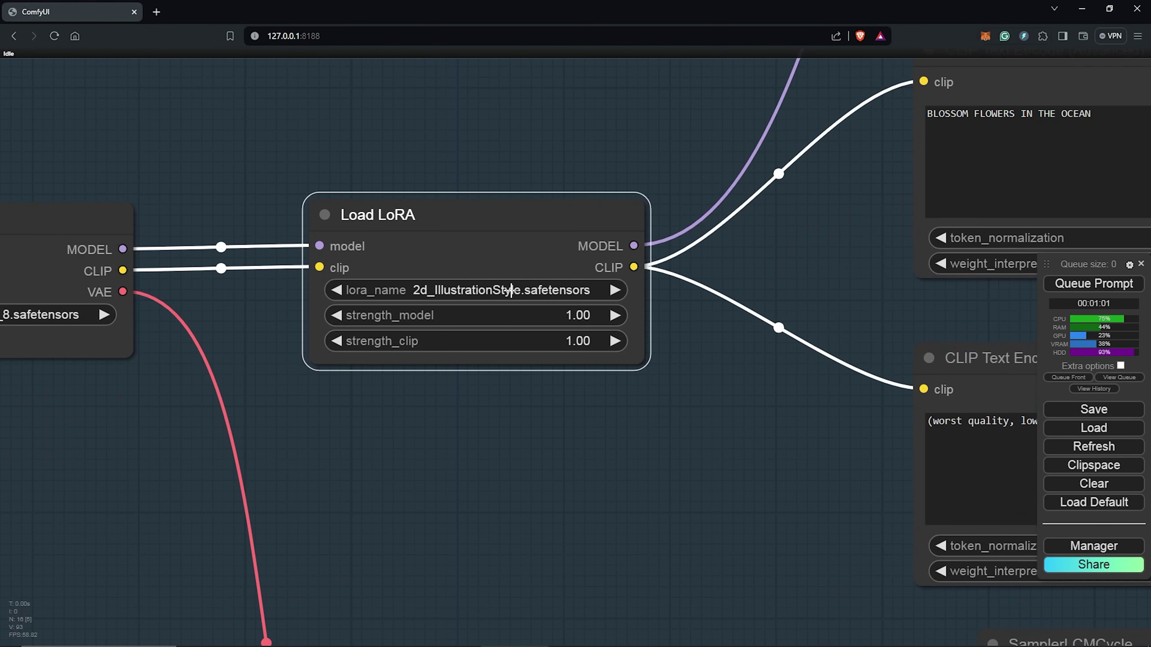
left_click(512, 292)
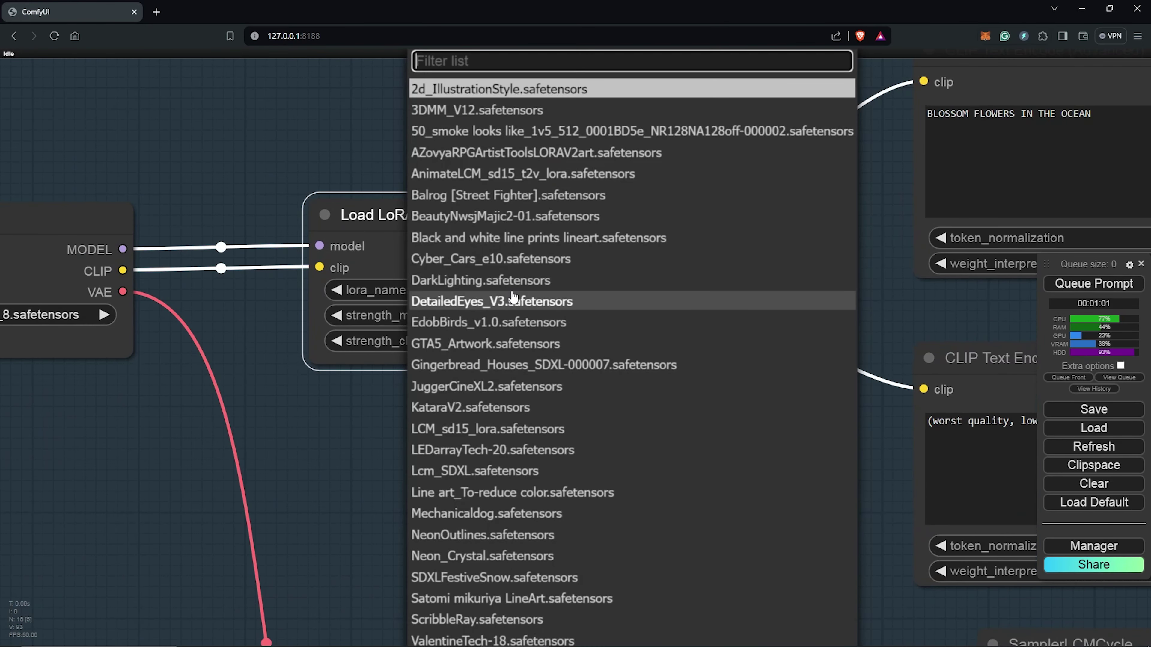
left_click(519, 175)
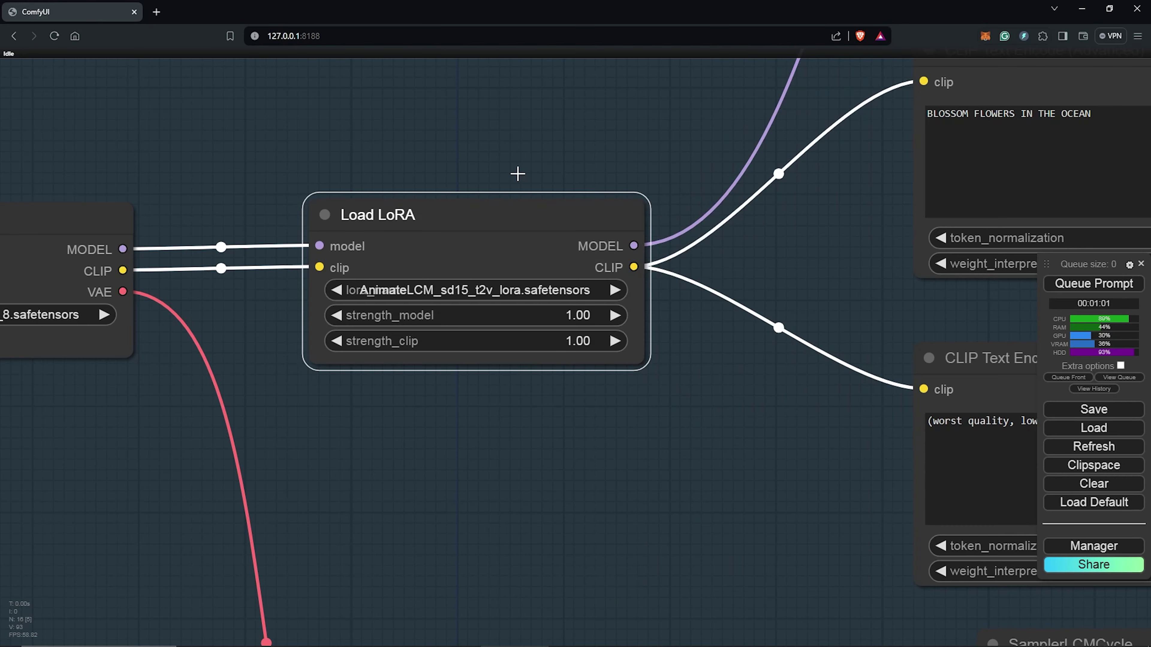
left_click(517, 173)
- Set euler_steps to 2 in the SamplerLCMCycle node
scroll(636, 362, "down", 8)
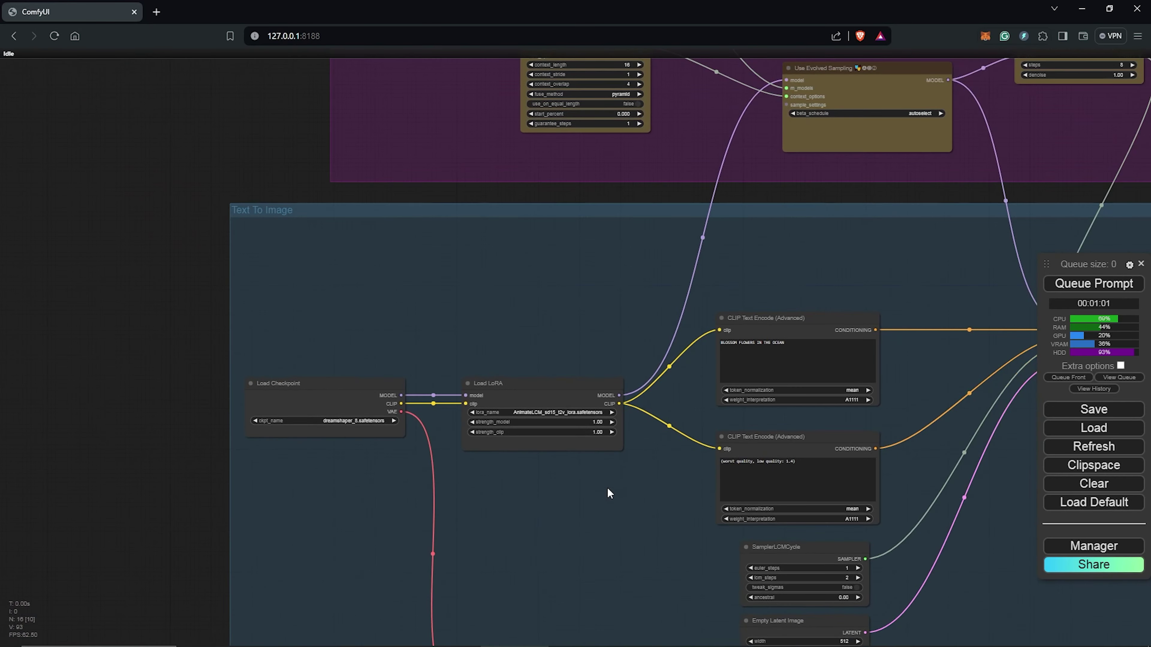
scroll(691, 434, "up", 8)
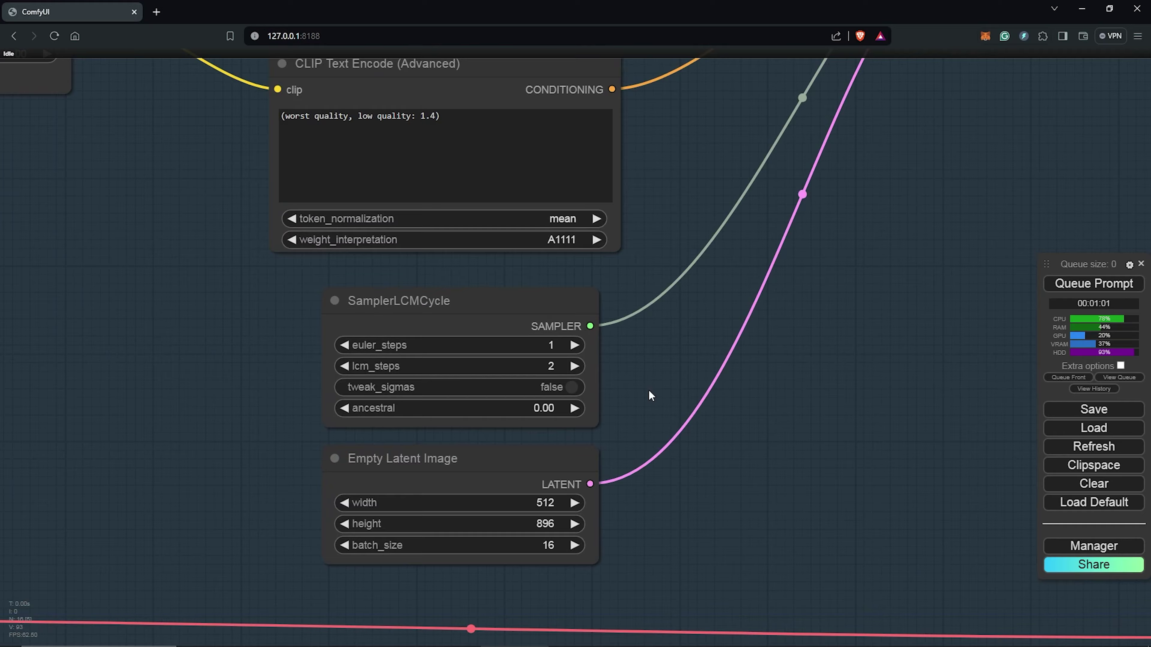
left_click(642, 370)
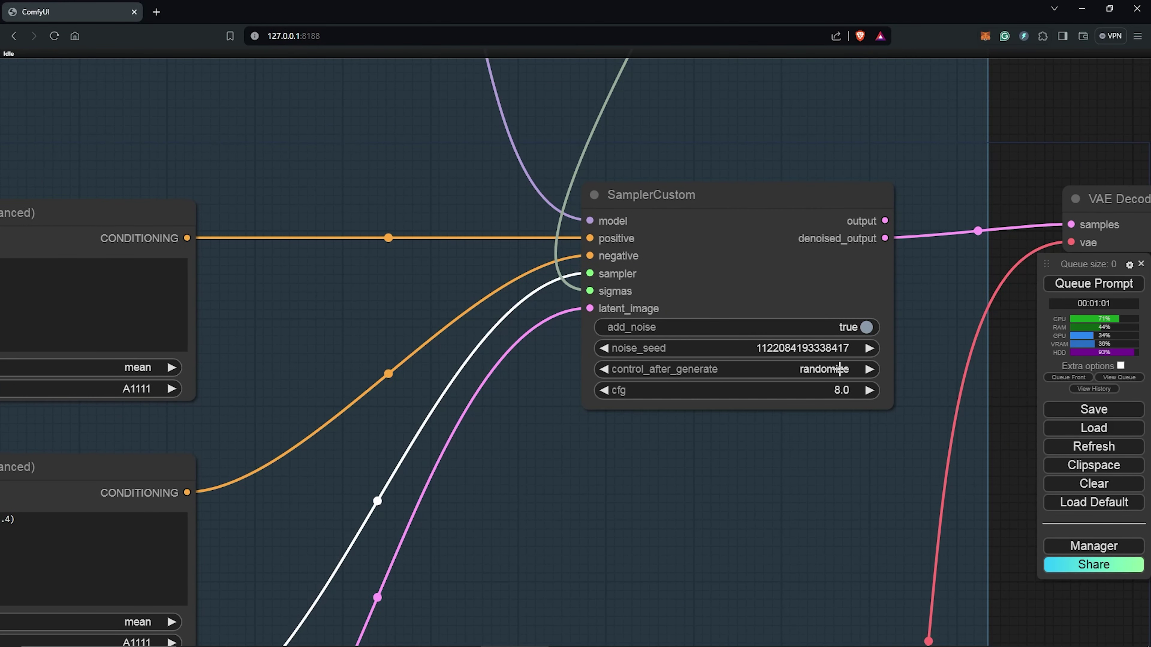
- In SamplerCustom, set control_after_generate to fixed and noise_seed to 10
left_click(833, 369)
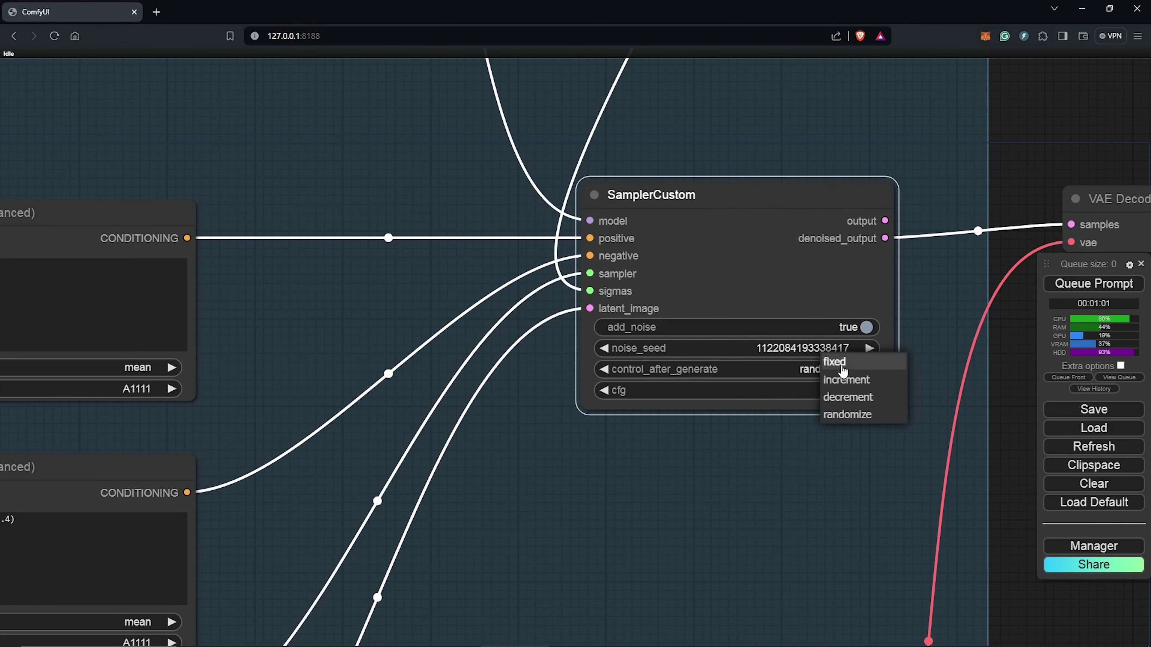
left_click(842, 370)
left_click(841, 350)
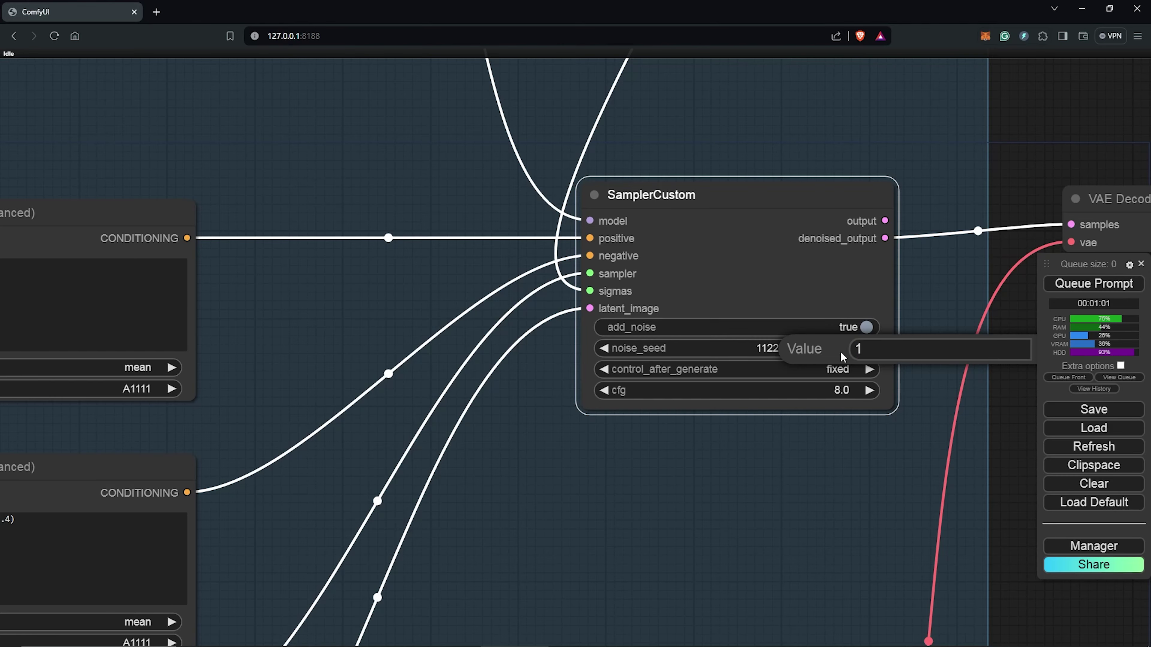
type("10")
key("Return")
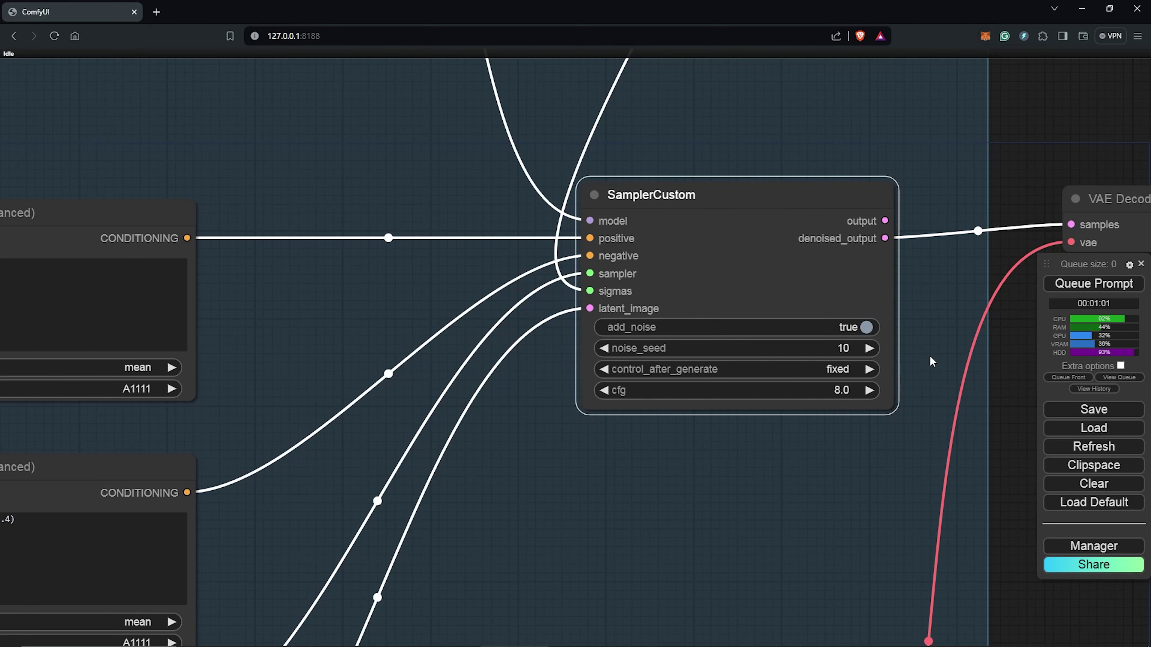
- Choose AnimateLCM_sd15_t2v.ckpt as the motion model in the Load AnimateDiff Model node
scroll(929, 361, "down", 4)
left_click_drag(798, 452, 831, 539)
left_click_drag(867, 279, 868, 528)
scroll(838, 329, "down", 2)
left_click_drag(352, 388, 645, 431)
scroll(216, 208, "up", 8)
left_click_drag(317, 192, 358, 345)
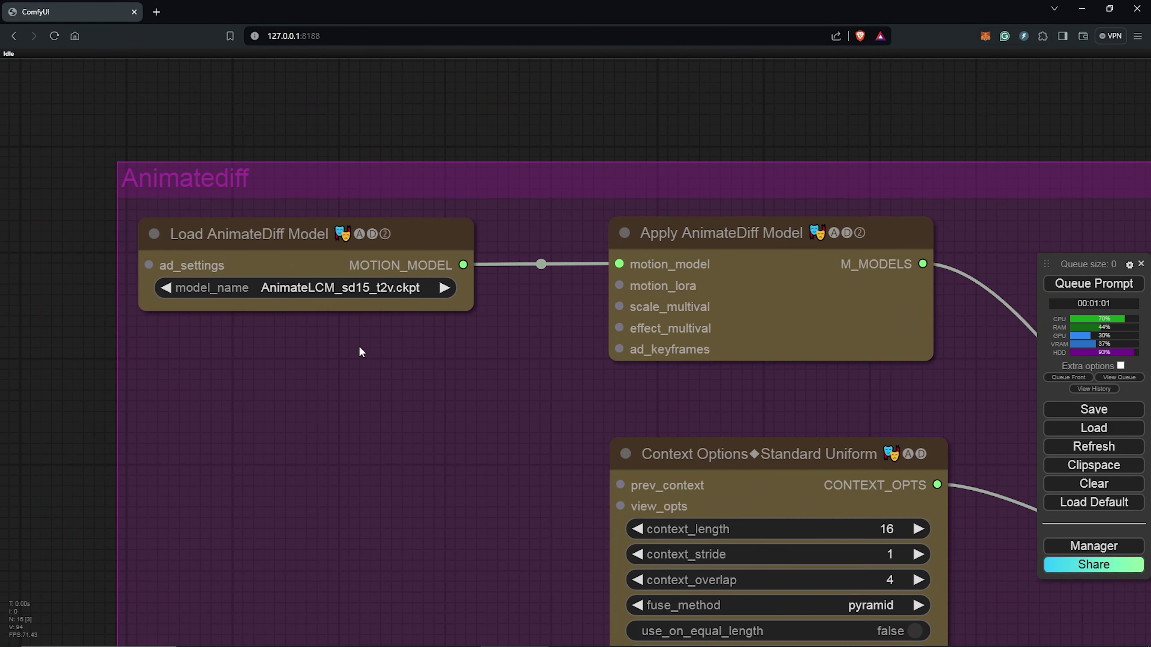
left_click(352, 291)
left_click(381, 249)
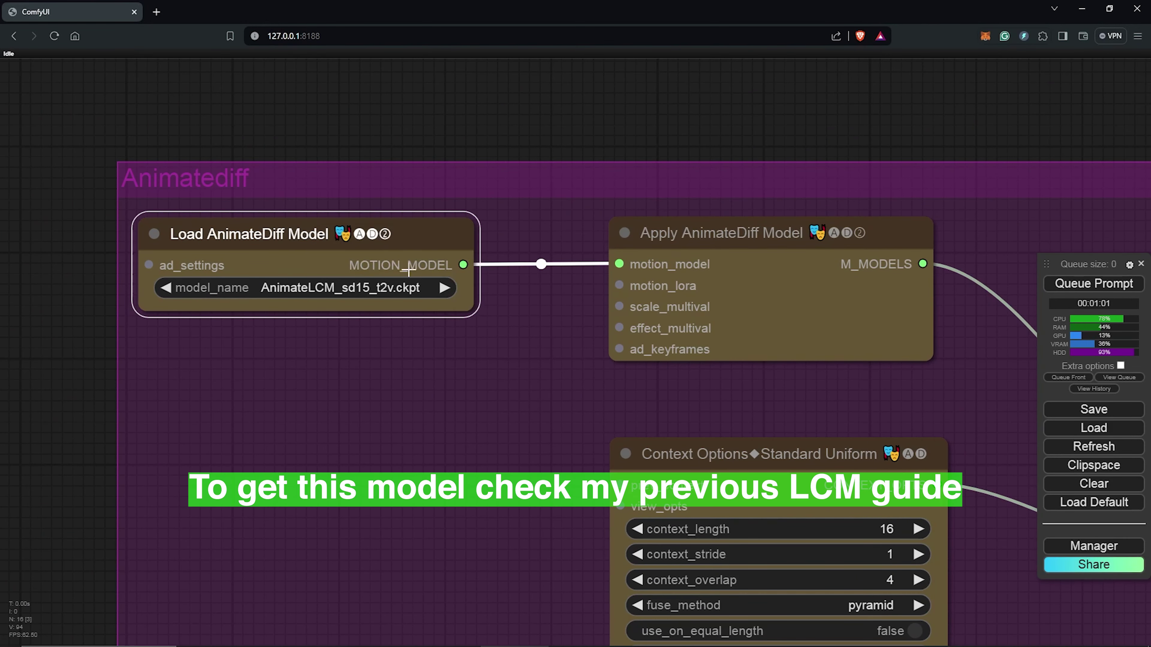
- Set the beta_schedule of Use Evolved Sampling to lcm[100_ots] and the LCMScheduler steps to 10
left_click_drag(551, 380, 363, 271)
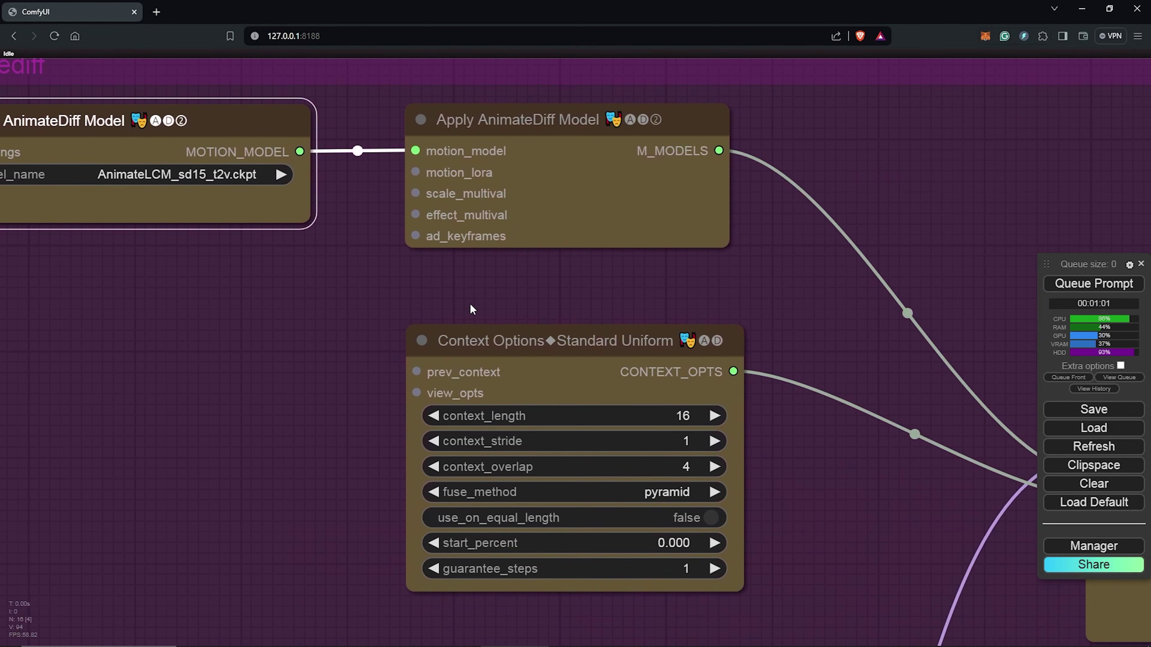
left_click_drag(880, 523, 235, 339)
left_click(643, 345)
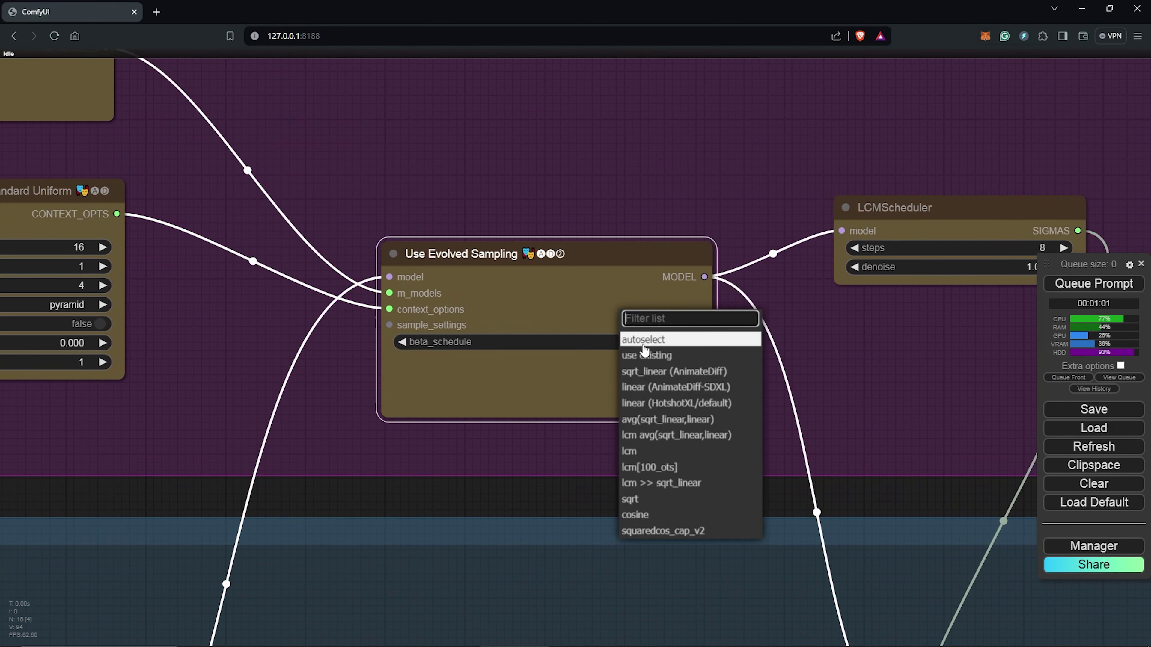
left_click(670, 468)
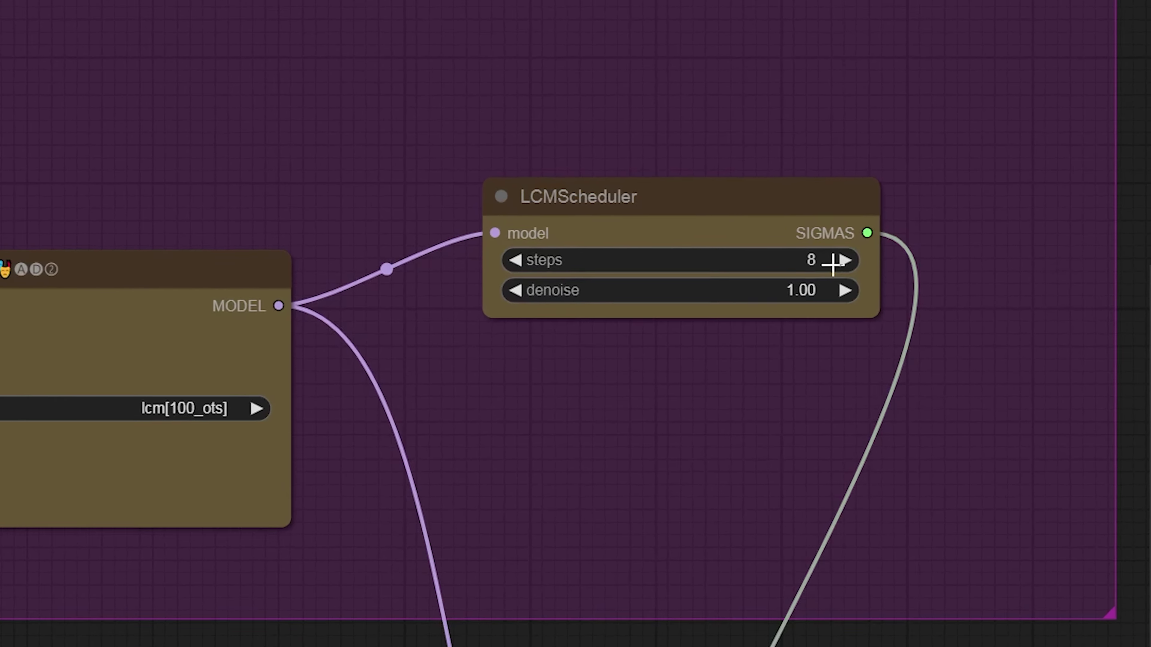
left_click(1062, 247)
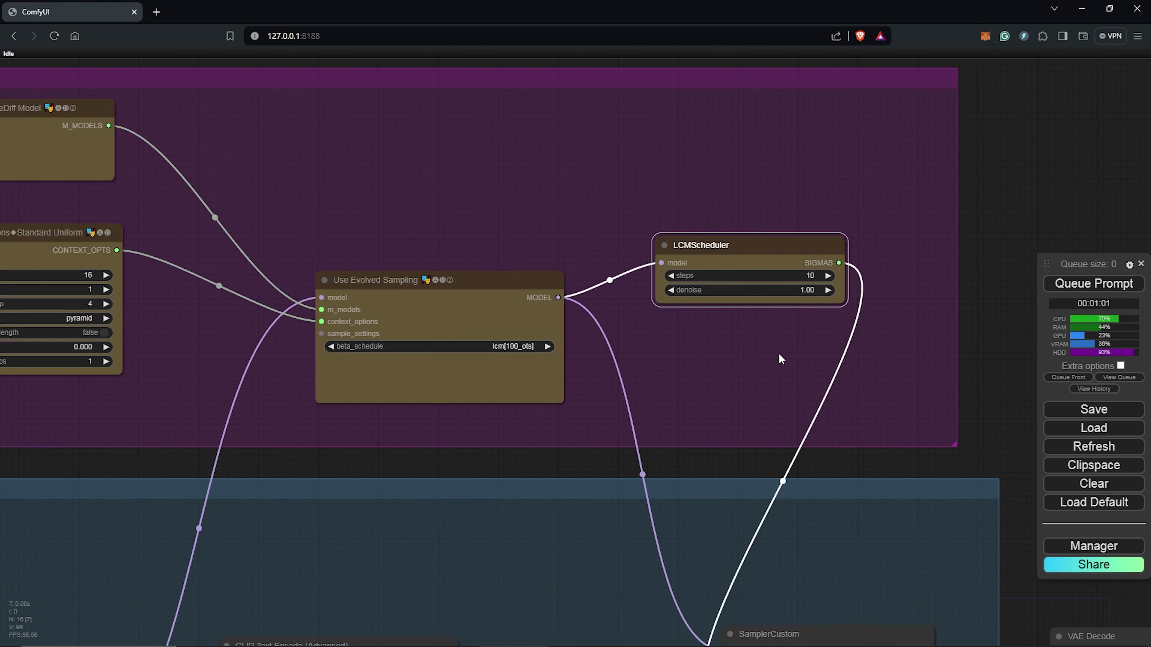
- Add an Apply Advanced ControlNet node in the empty canvas beside the Animatediff group
scroll(769, 339, "down", 5)
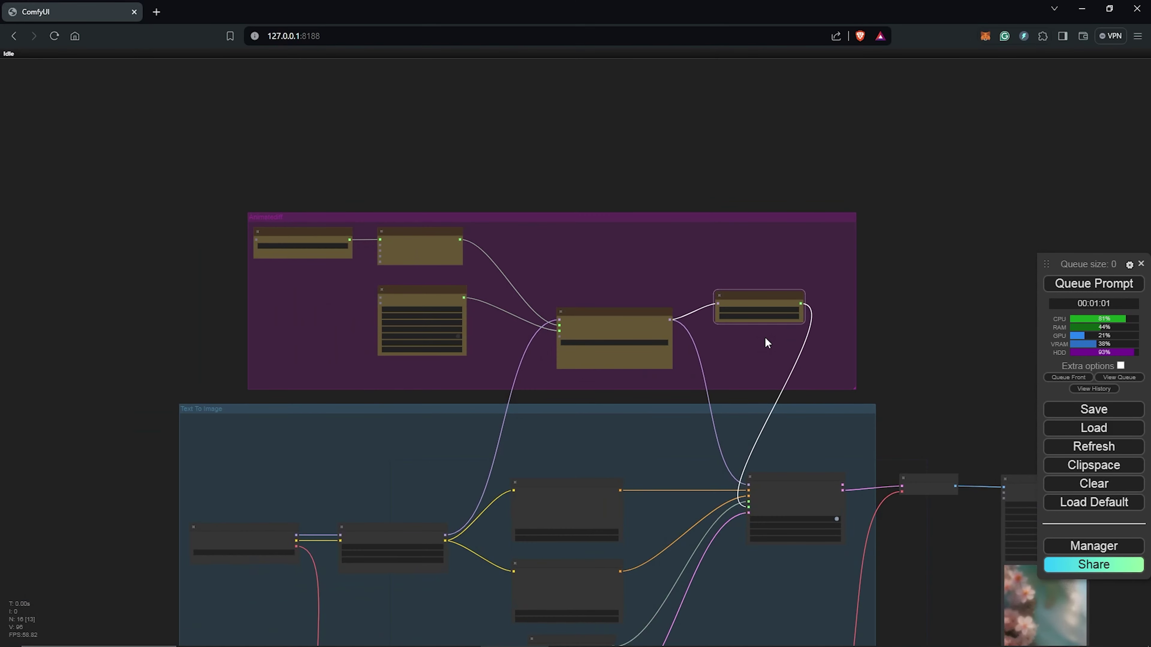
scroll(765, 338, "down", 2)
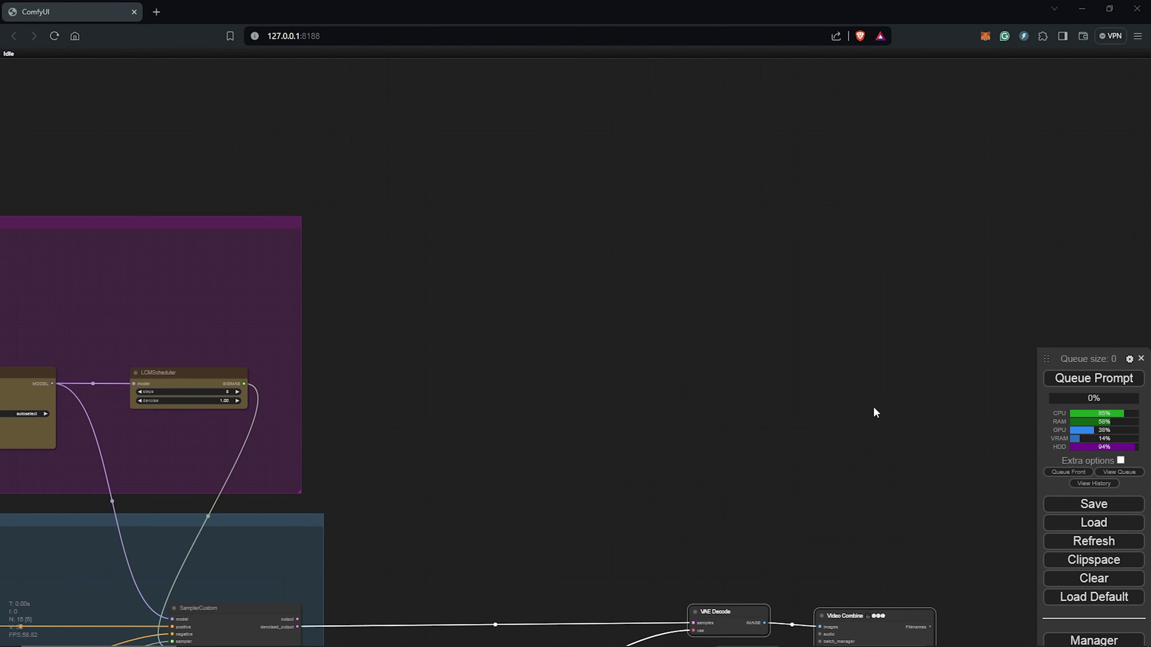
left_click_drag(873, 407, 836, 539)
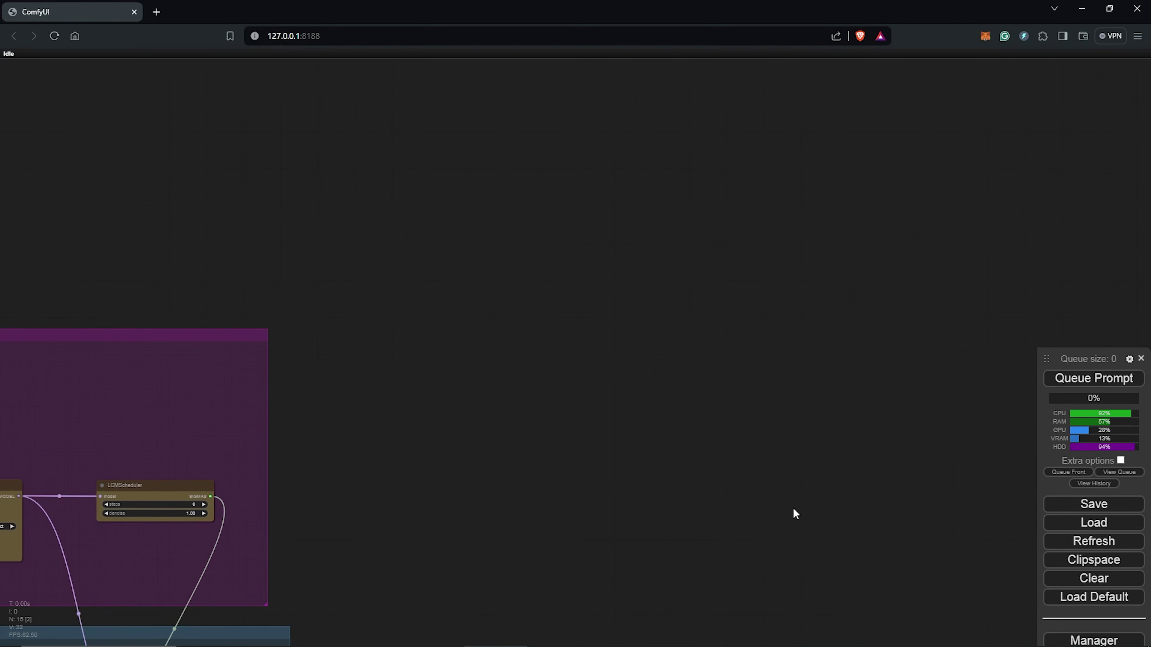
scroll(707, 455, "up", 3)
left_click_drag(694, 474, 819, 340)
right_click(608, 161)
left_click(629, 167)
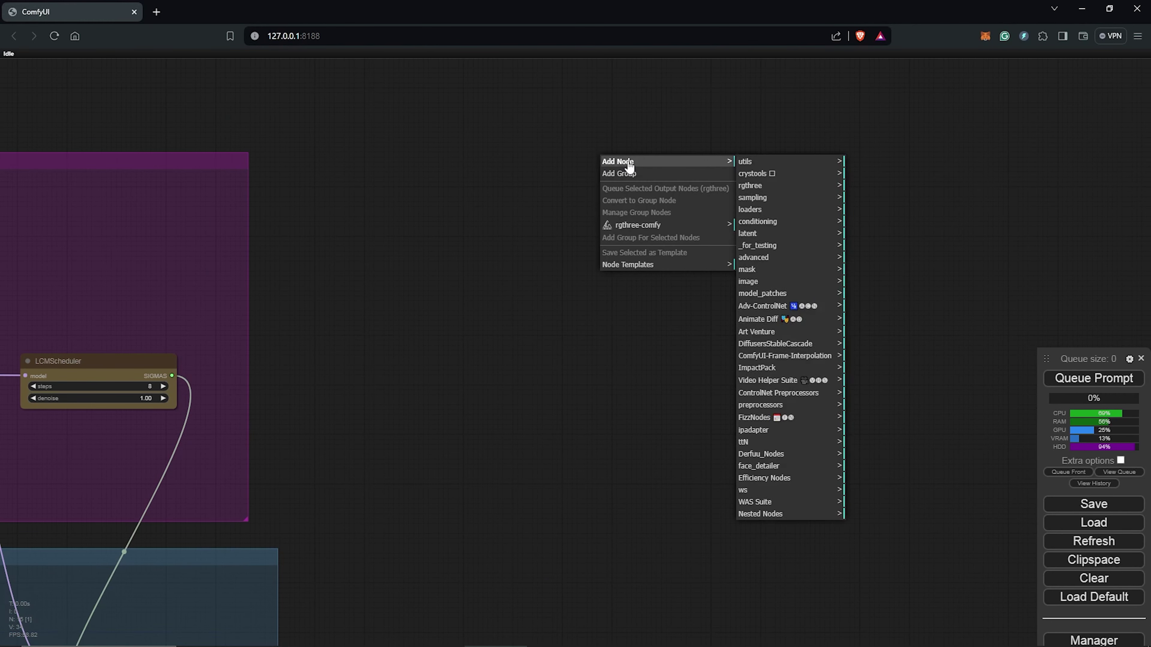
left_click(762, 308)
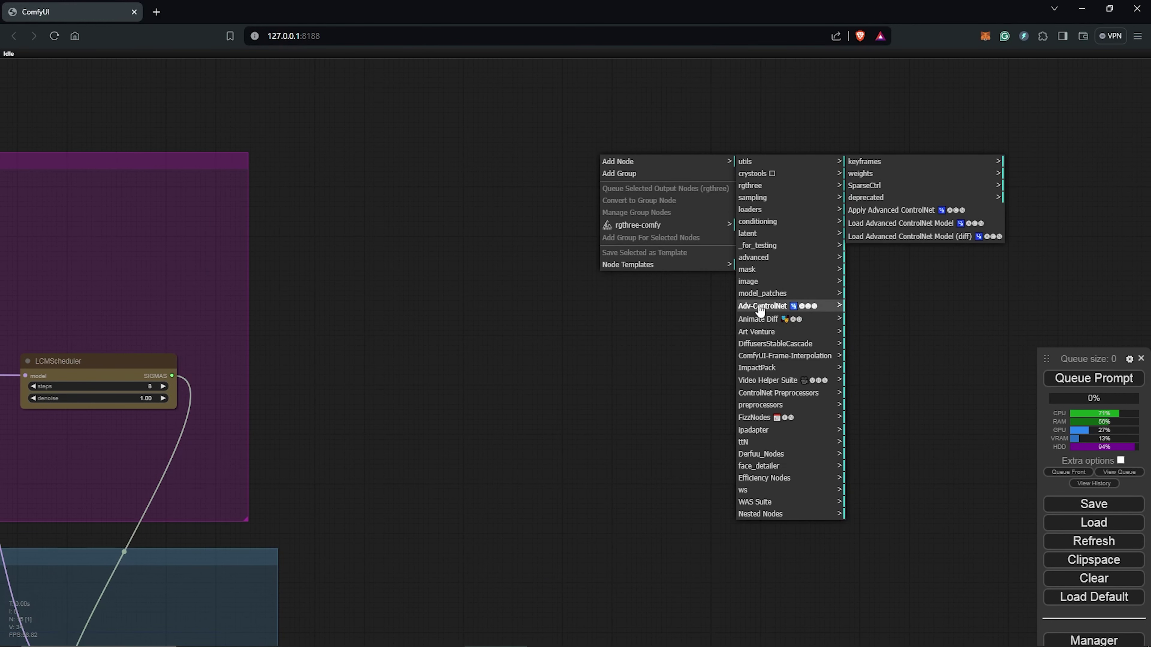
left_click(888, 211)
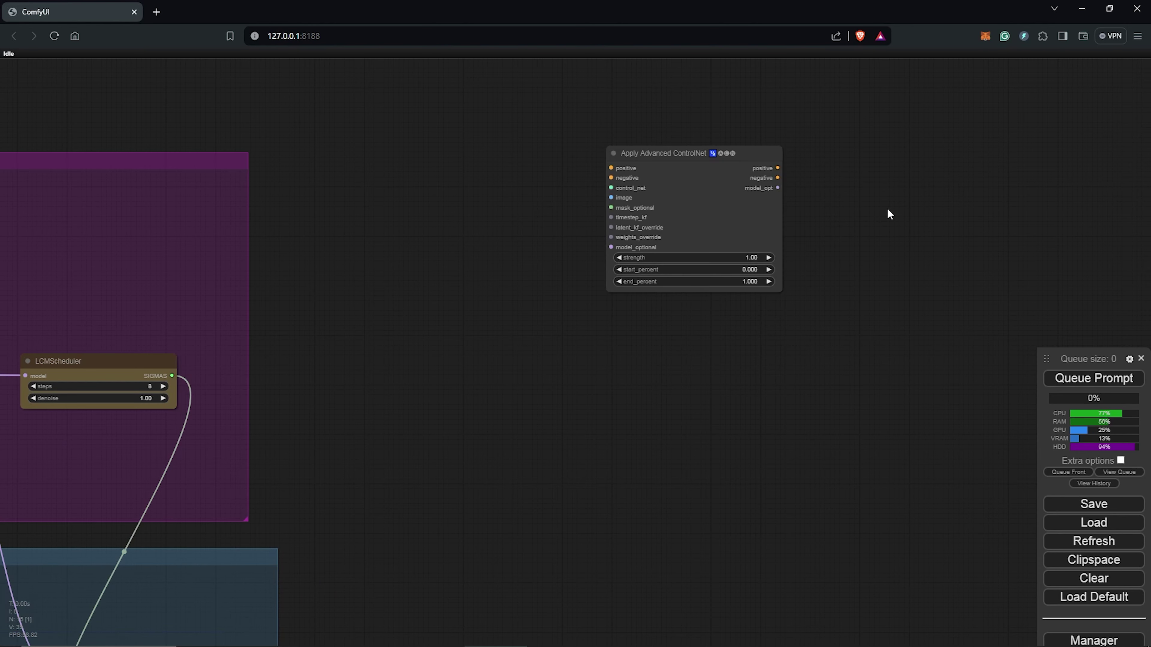
- Attach a Load ControlNet Model node to Apply Advanced ControlNet's control_net input and select control_v1p_sd15_qrcode_monster_v2.safetensors
left_click_drag(729, 170, 842, 220)
left_click_drag(729, 240, 499, 159)
left_click(653, 224)
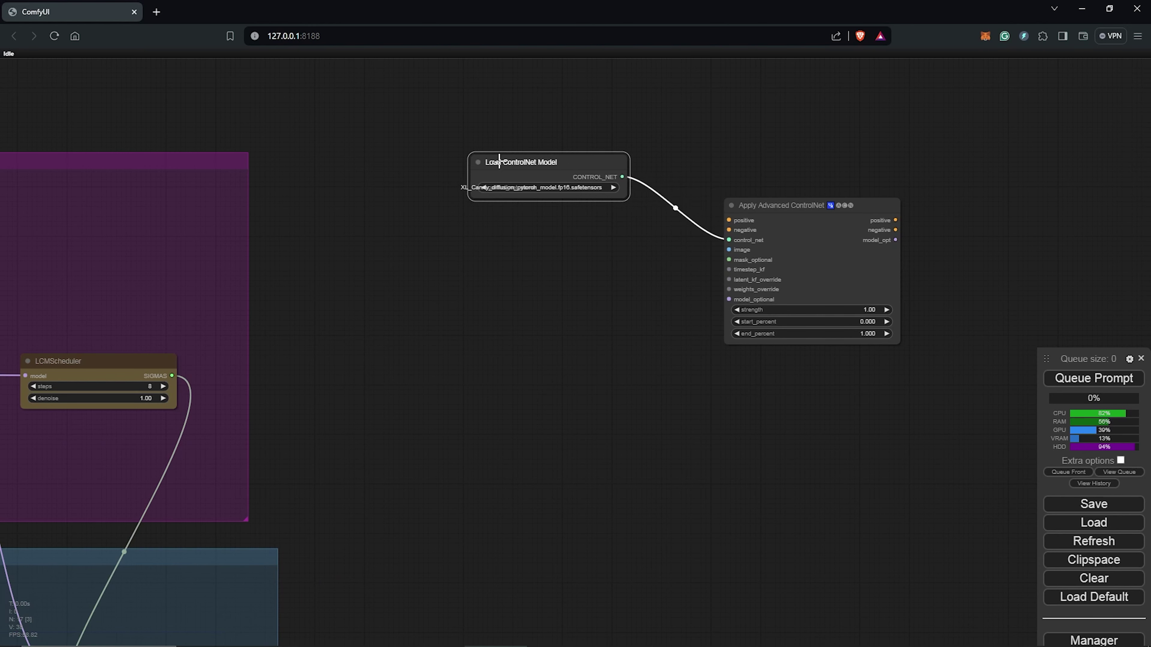
left_click(556, 177)
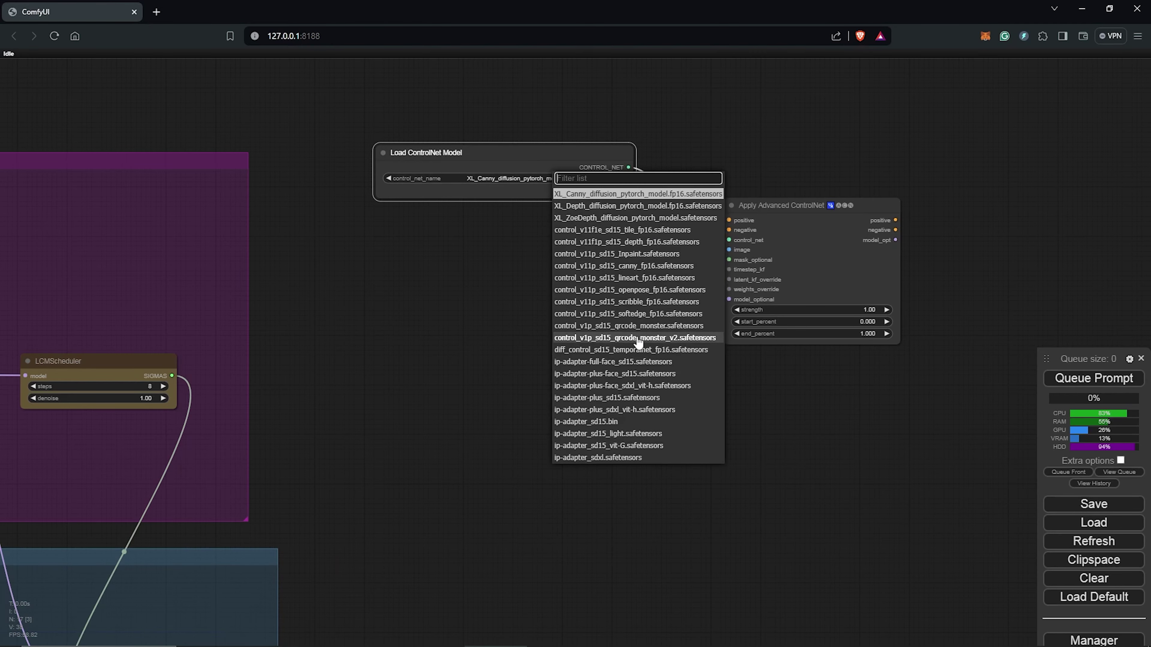
left_click(651, 339)
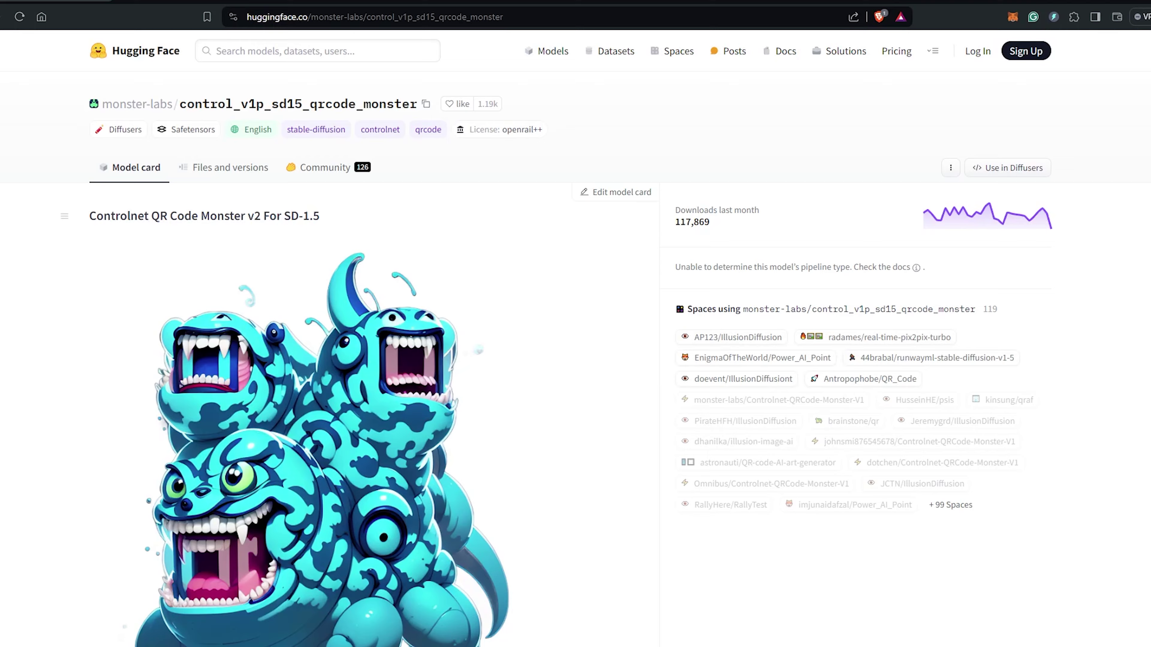
- From the monster-labs Hugging Face repository's v2 folder, download control_v1p_sd15_qrcode_monster_v2.safetensors into ComfyUI's models/controlnet folder
left_click(256, 180)
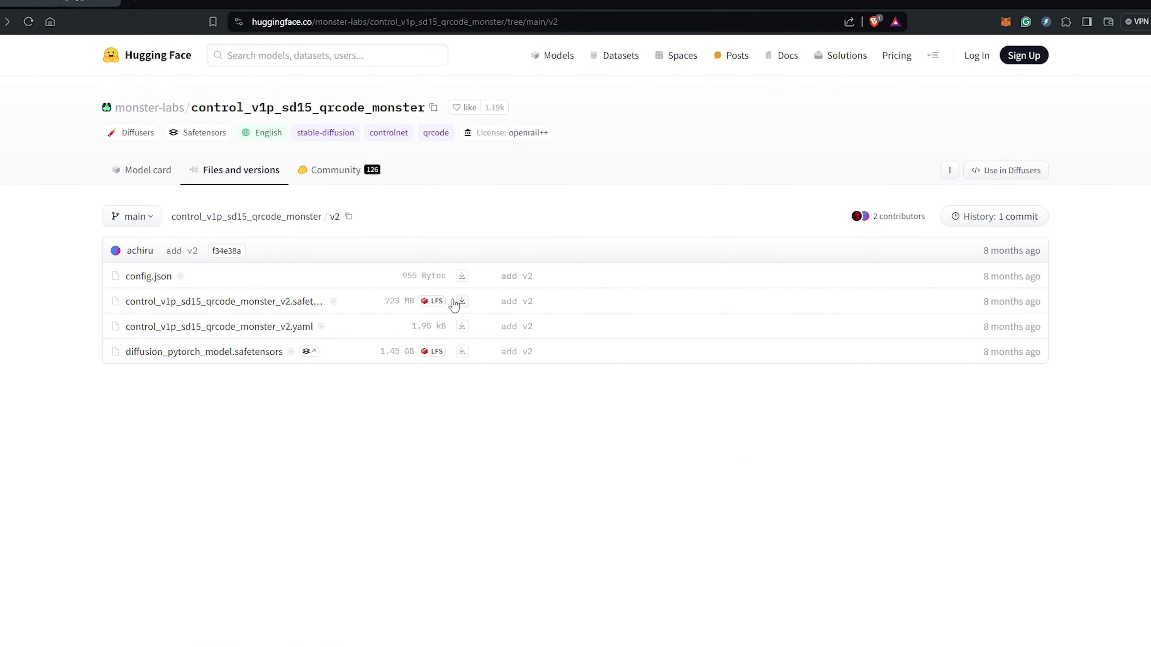
left_click(460, 302)
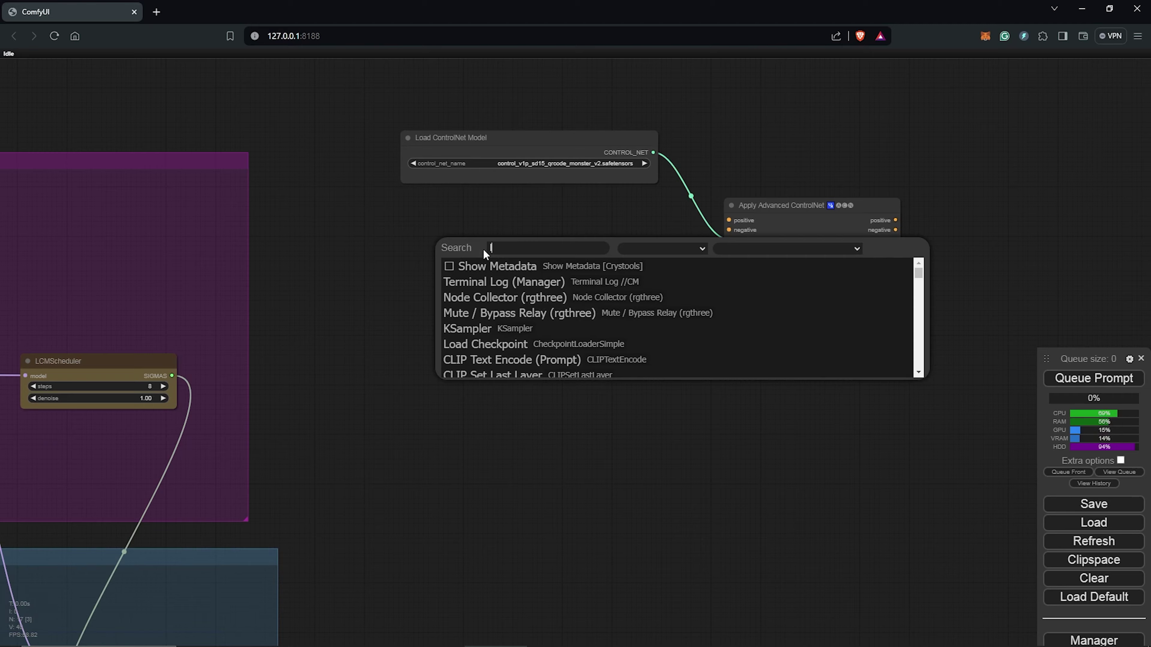
- Back in ComfyUI, add a Load Video (Upload) node below Load ControlNet Model
type("load v")
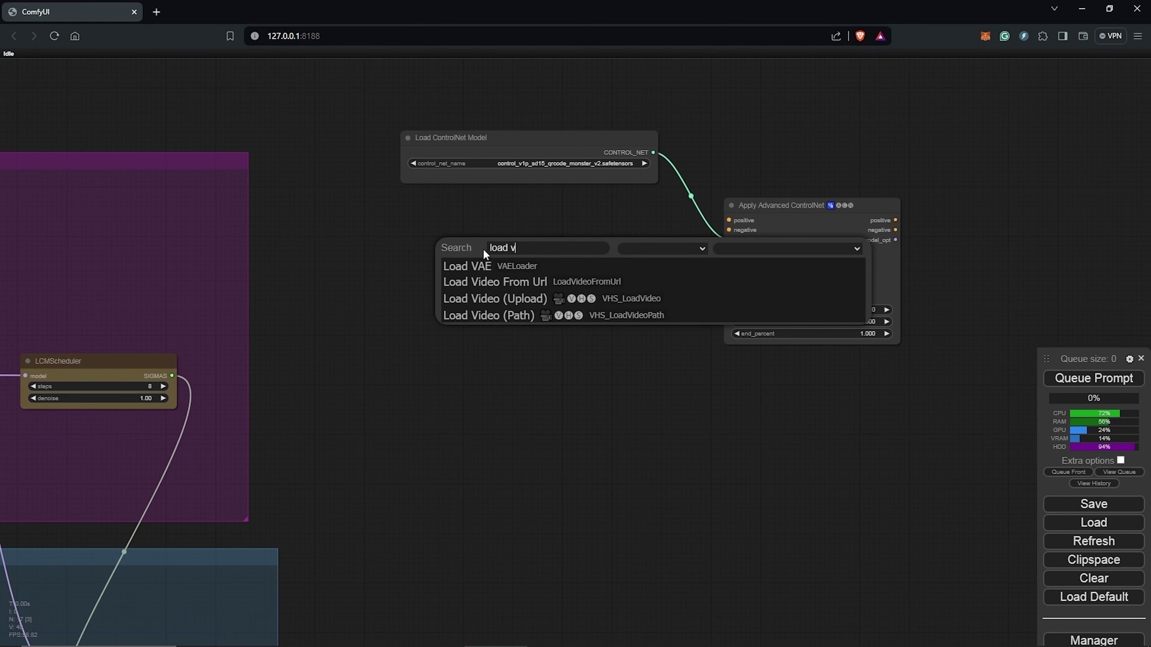
left_click(500, 295)
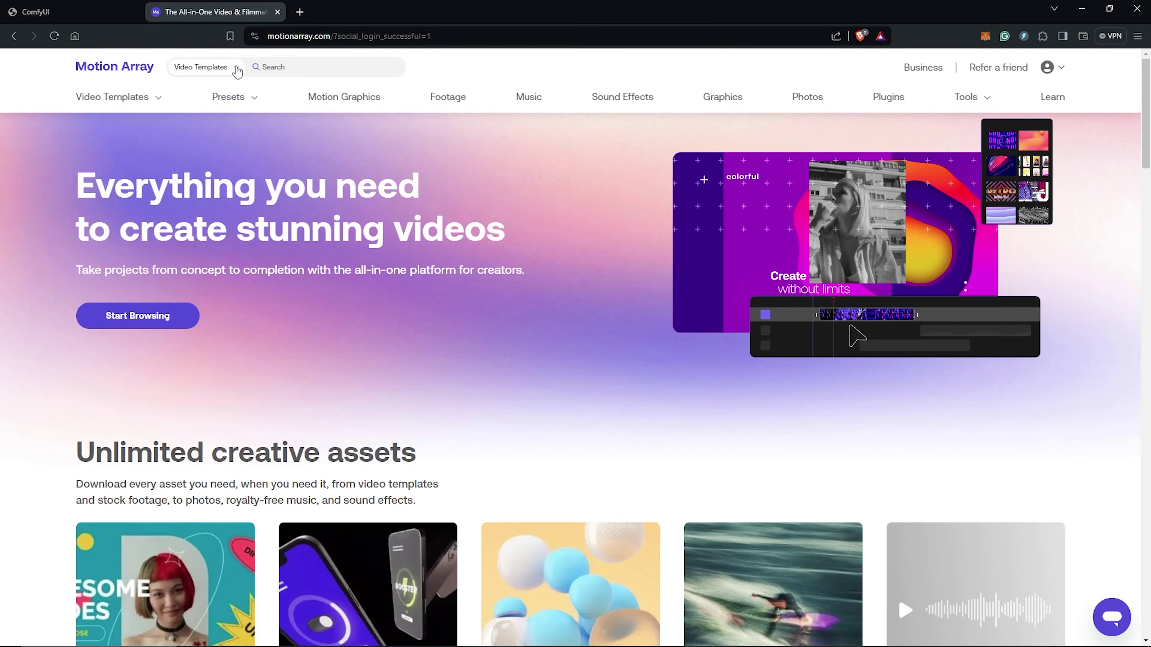
- On Motion Array, search the Motion Graphics category for "optical illusion" and browse the clips
left_click(237, 70)
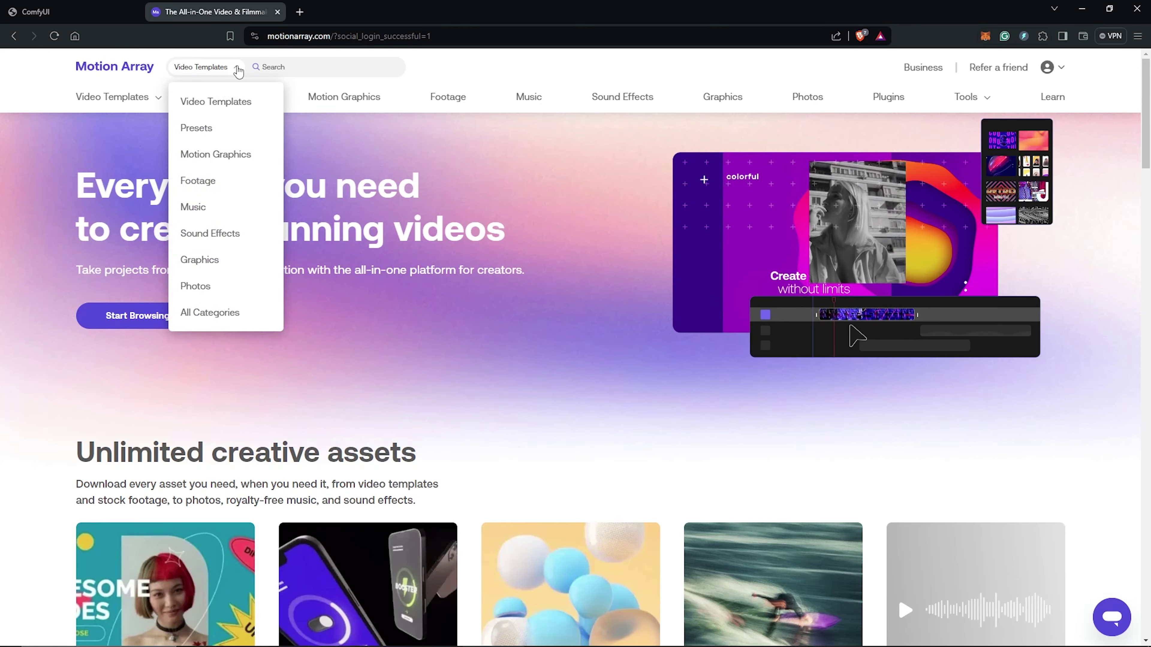
left_click(234, 160)
left_click(310, 66)
type("optical ")
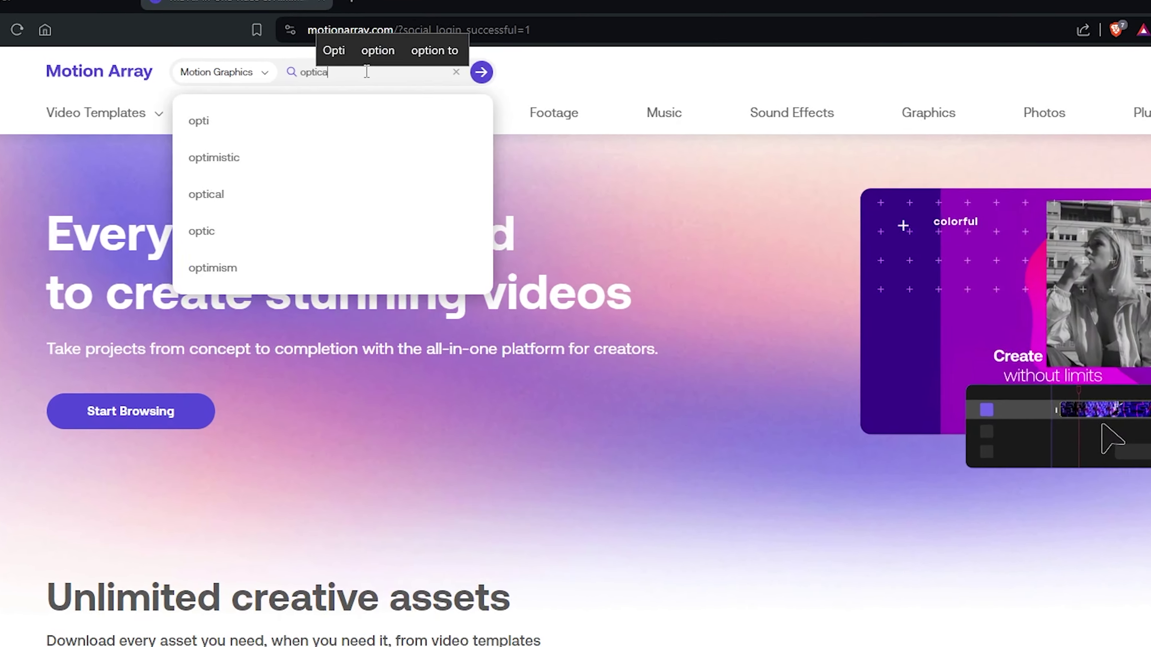
type("illusion")
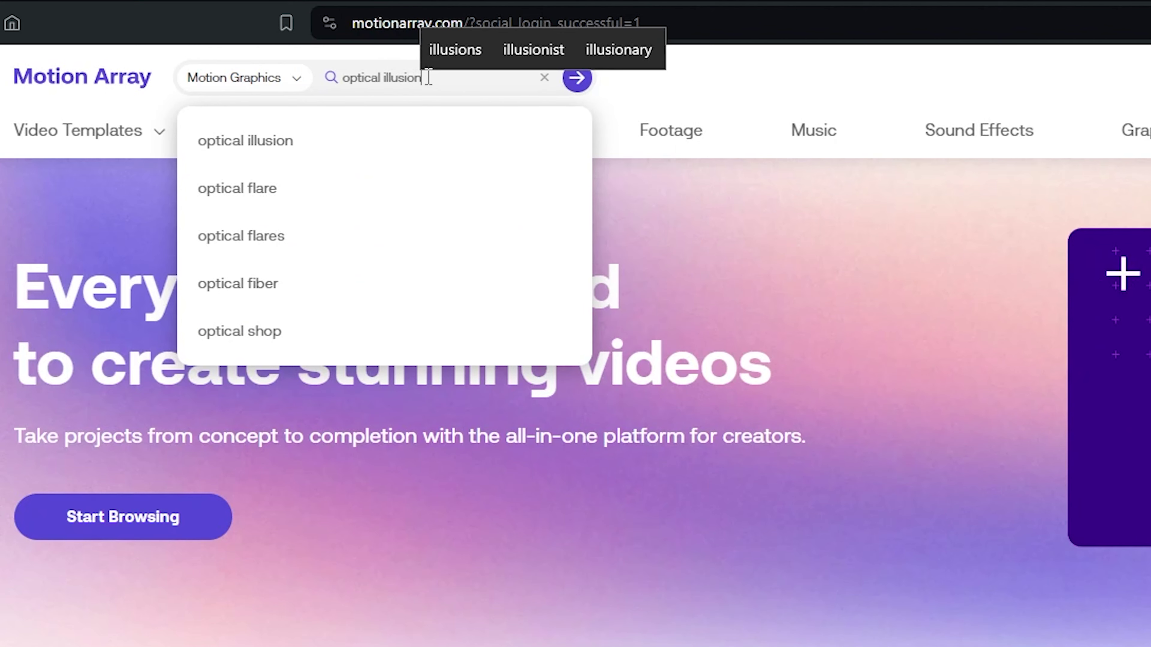
left_click(578, 81)
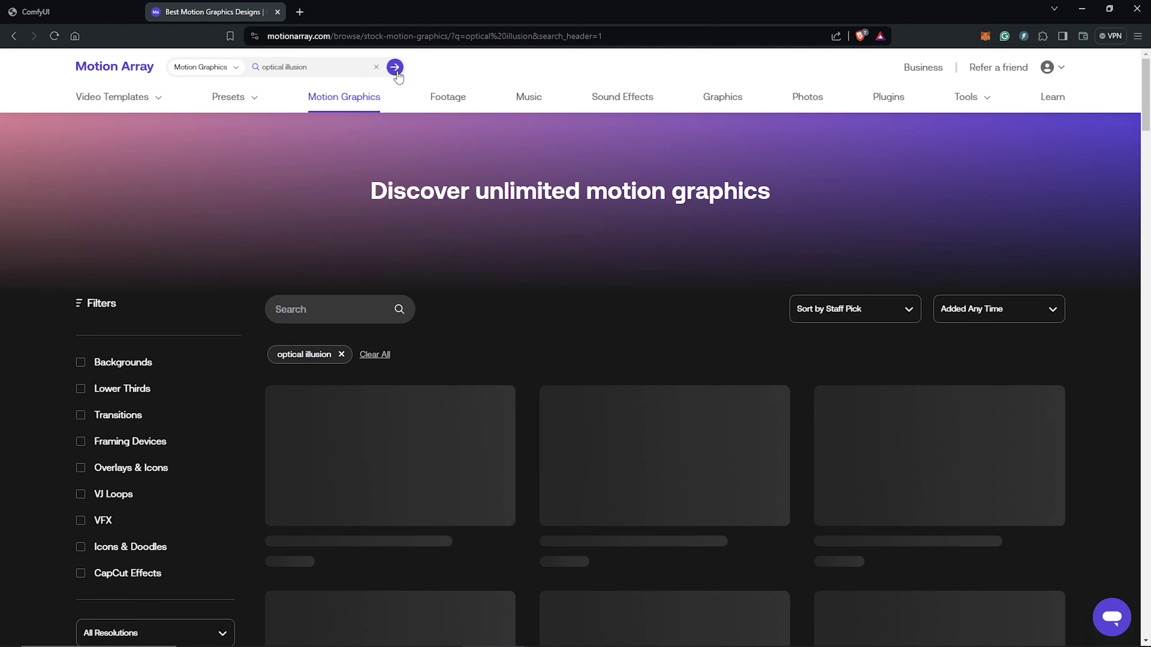
scroll(593, 196, "down", 10)
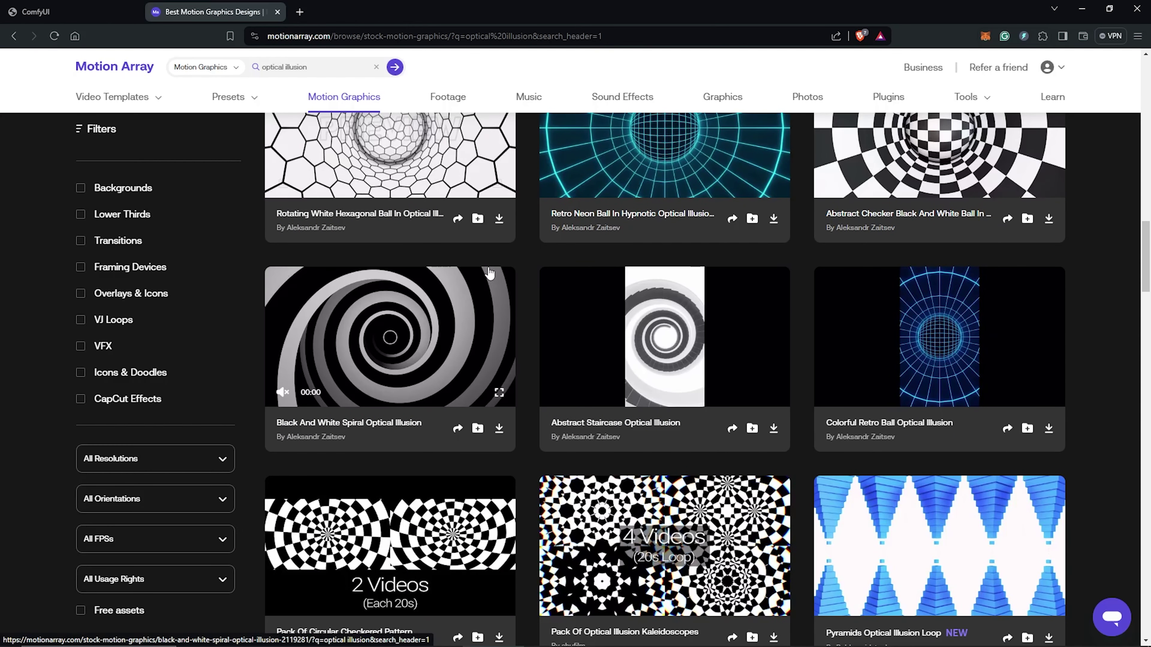
- Browse further Motion Array illusion clips and download Black And White Star Tunnel Illusion into the Random Video Fooatage folder
scroll(593, 196, "down", 5)
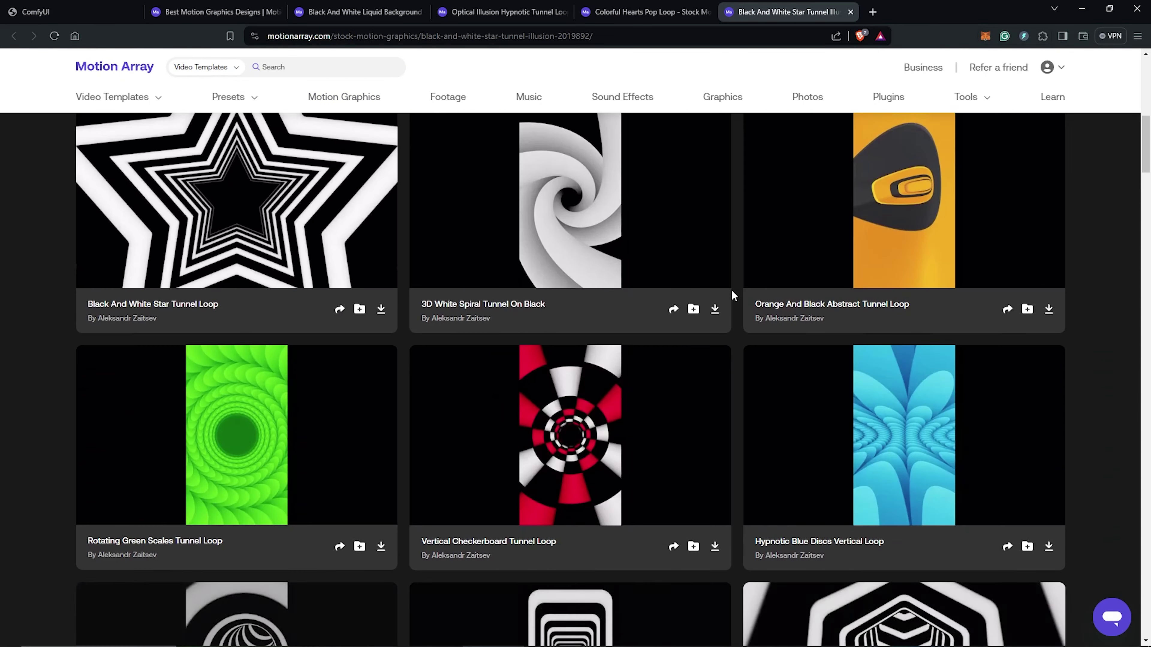
scroll(730, 294, "down", 4)
scroll(731, 294, "down", 5)
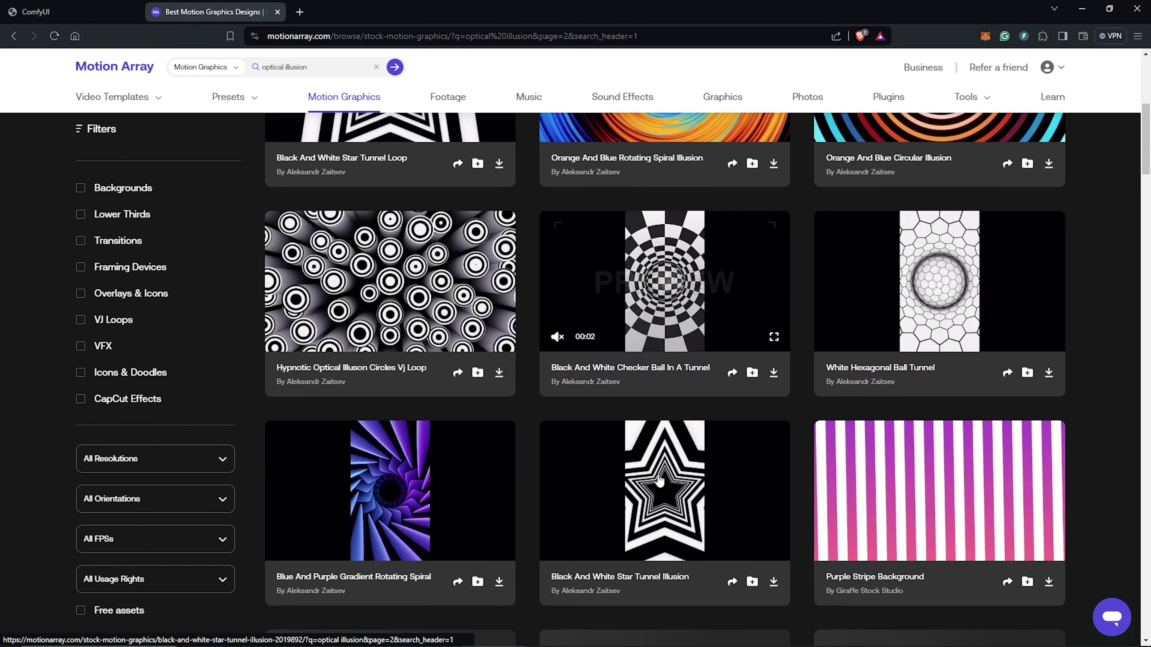
scroll(660, 481, "down", 1)
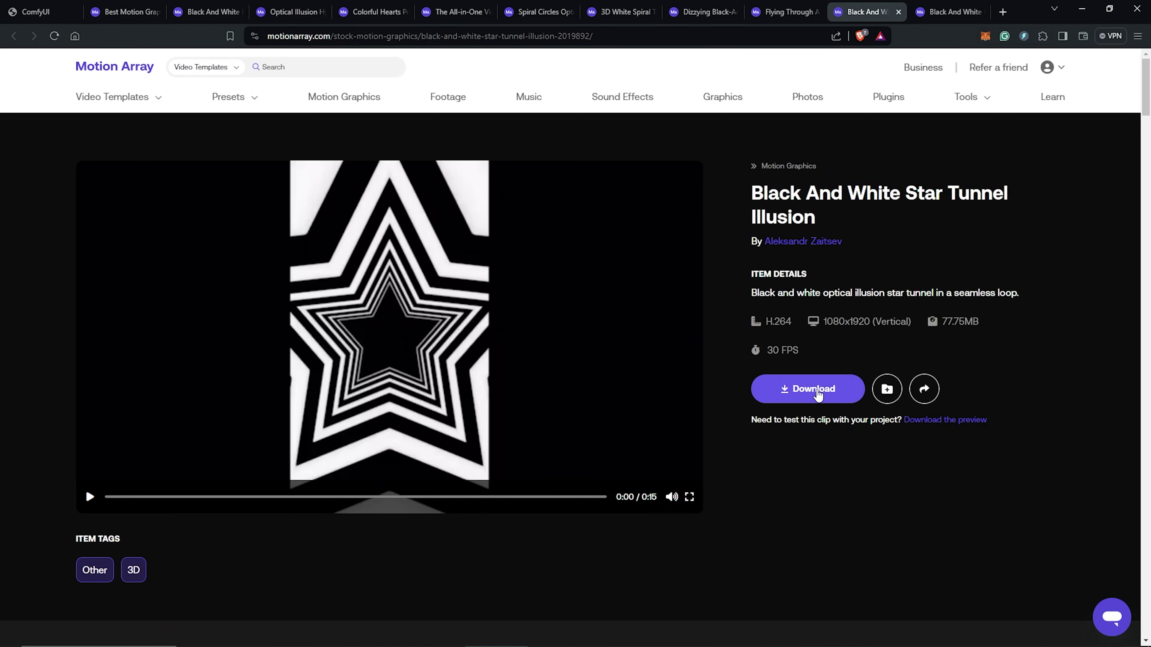
left_click(818, 396)
double_click(786, 231)
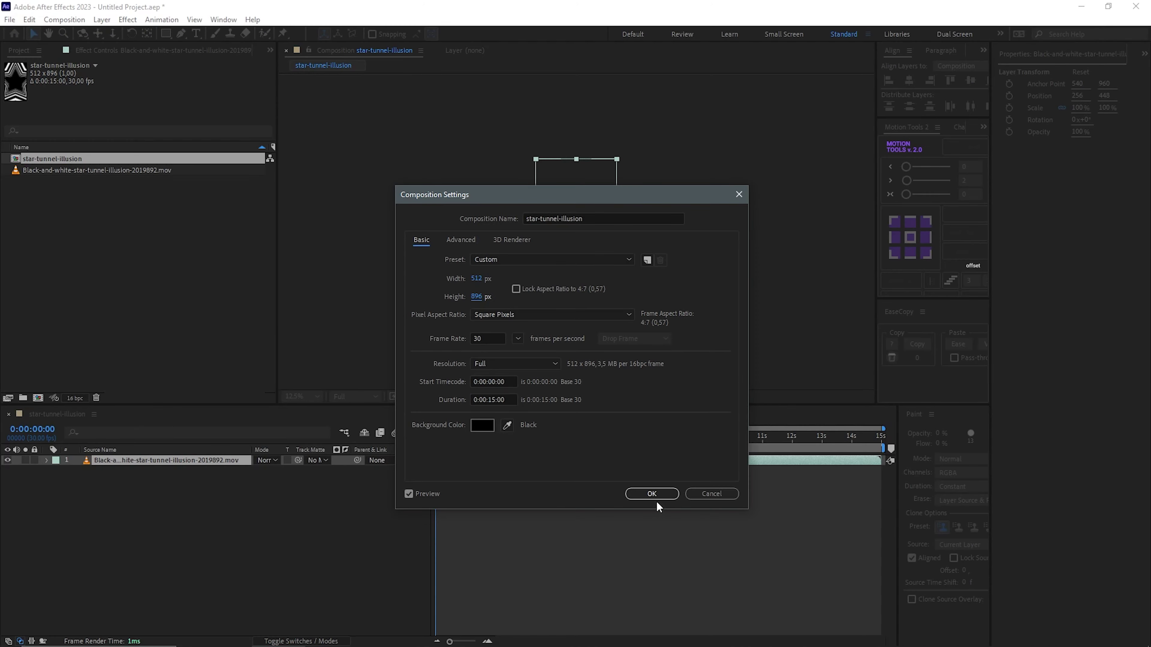
left_click(655, 493)
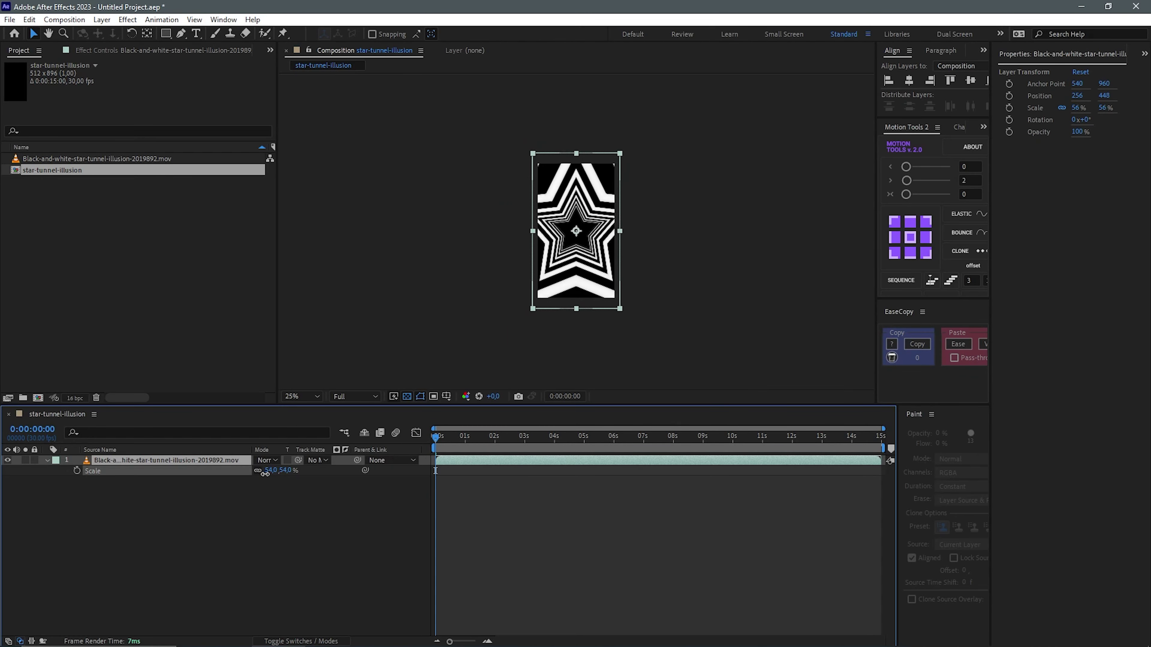
- In After Effects, scale the star tunnel footage to 50% in the 512 x 896 composition and scrub ahead to check it
scroll(608, 174, "up", 3)
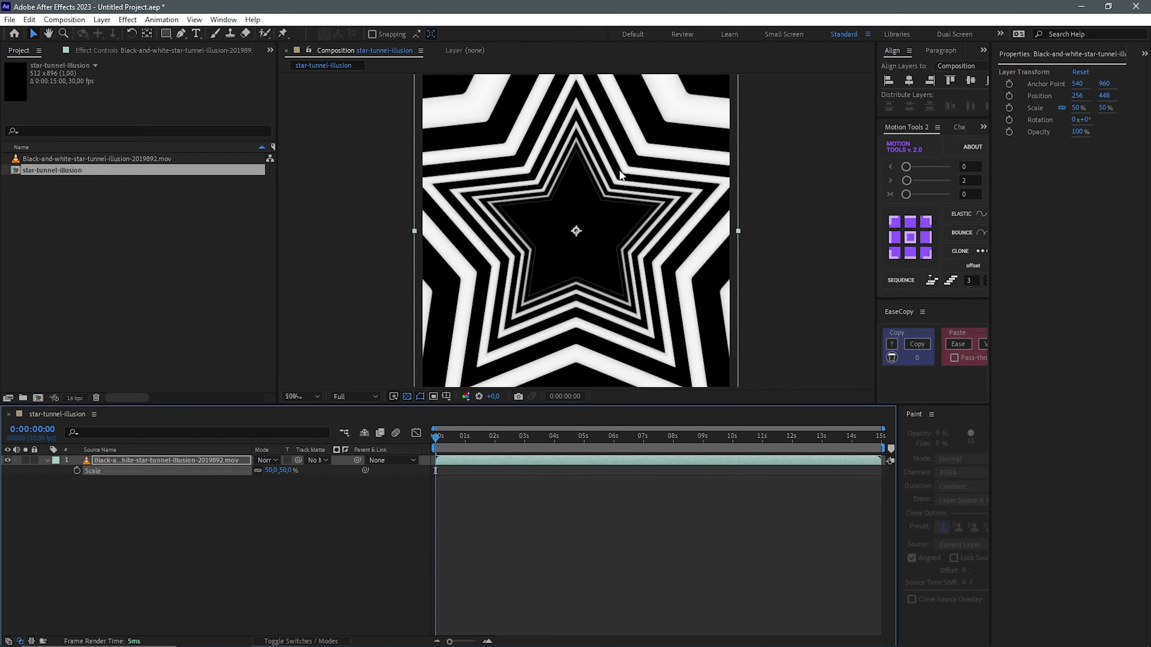
scroll(608, 173, "down", 1)
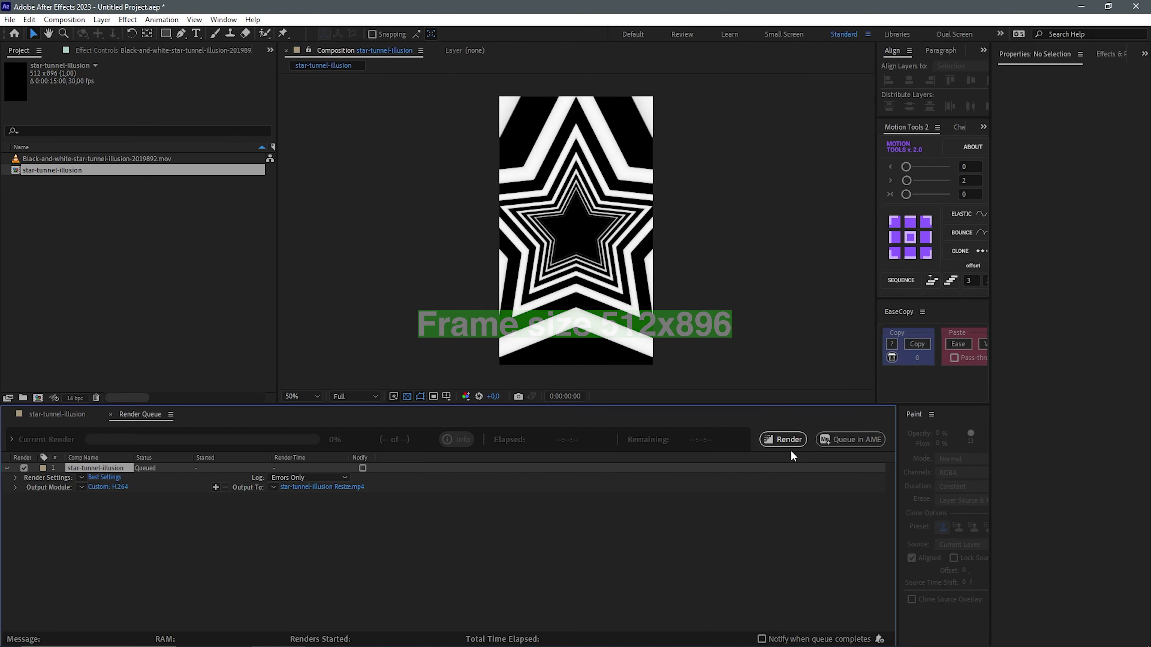
left_click(784, 439)
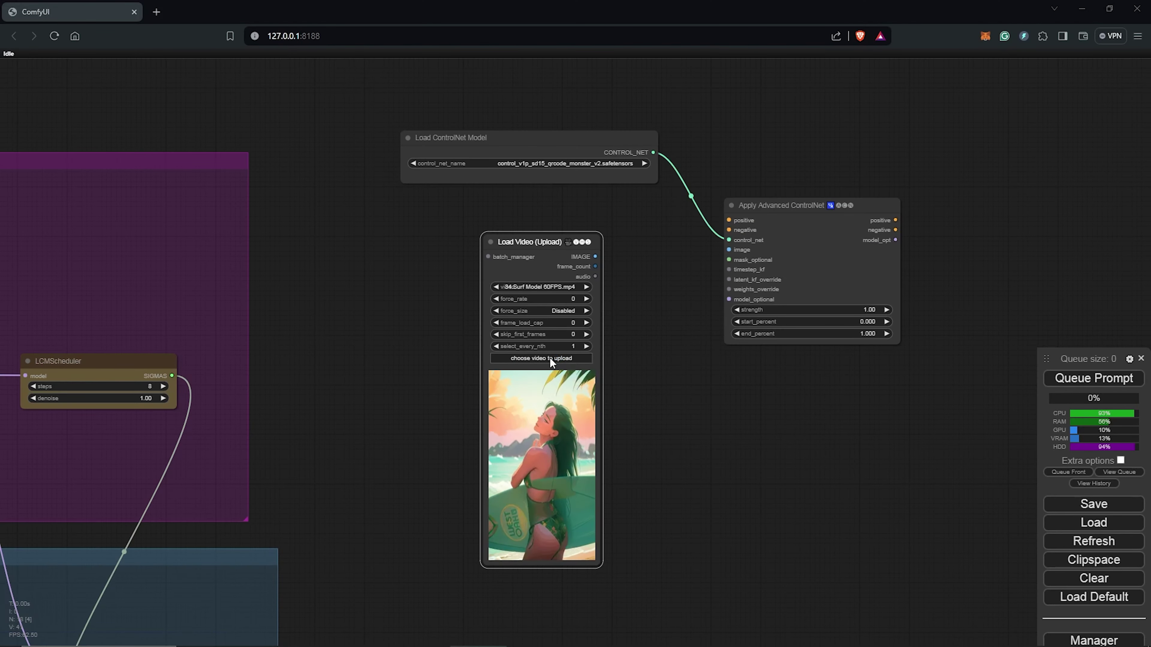
- Back in ComfyUI, upload star-tunnel-illusion Resize.mp4 into Load Video (Upload) and link its IMAGE output to Apply Advanced ControlNet's image input
left_click(548, 357)
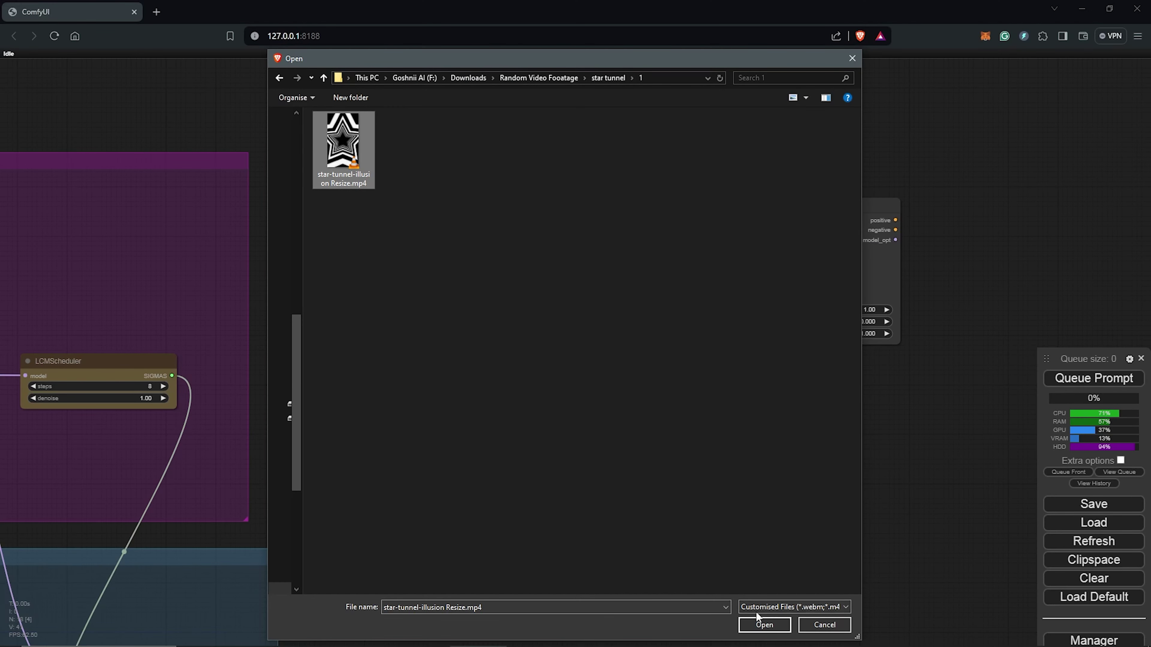
left_click(763, 628)
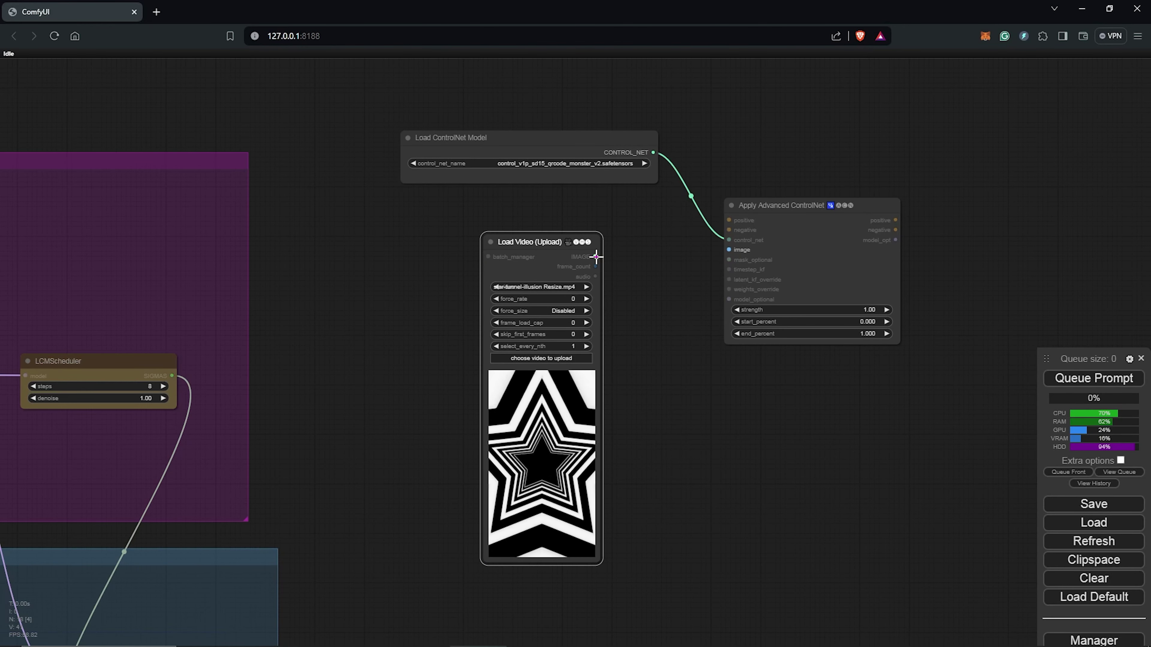
- Color the Load ControlNet Model, Load Video (Upload) and Apply Advanced ControlNet nodes brown
right_click(540, 141)
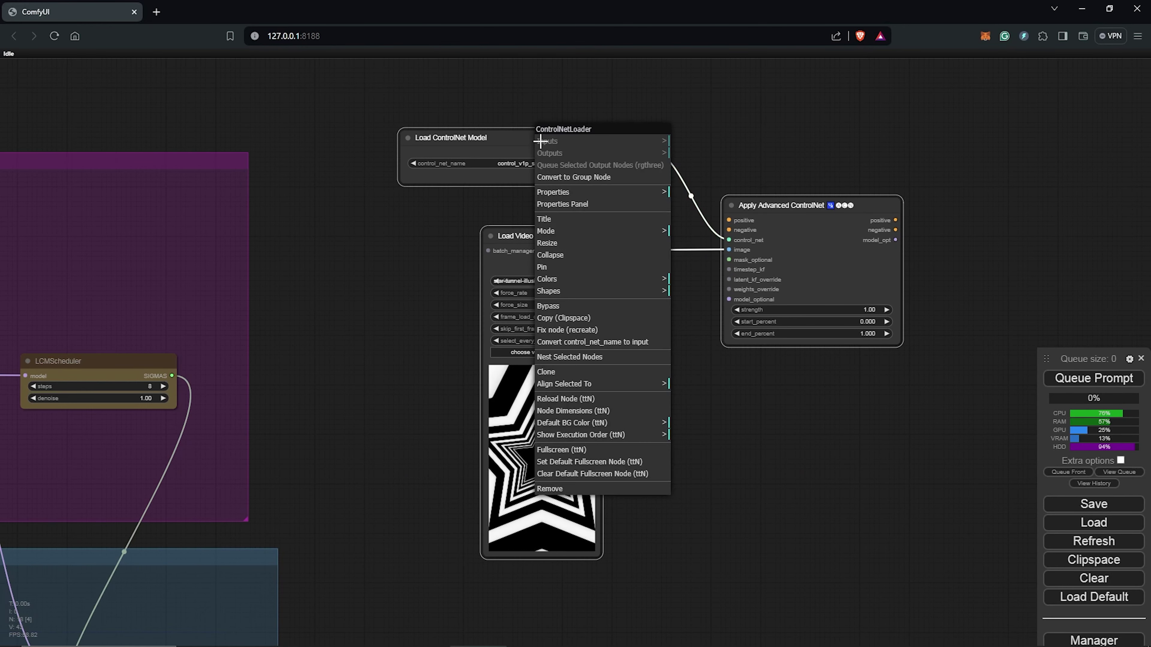
left_click(644, 279)
left_click(705, 305)
- Enclose the three brown nodes in a group titled ControlNet and color the group cyan
type("ControlNet")
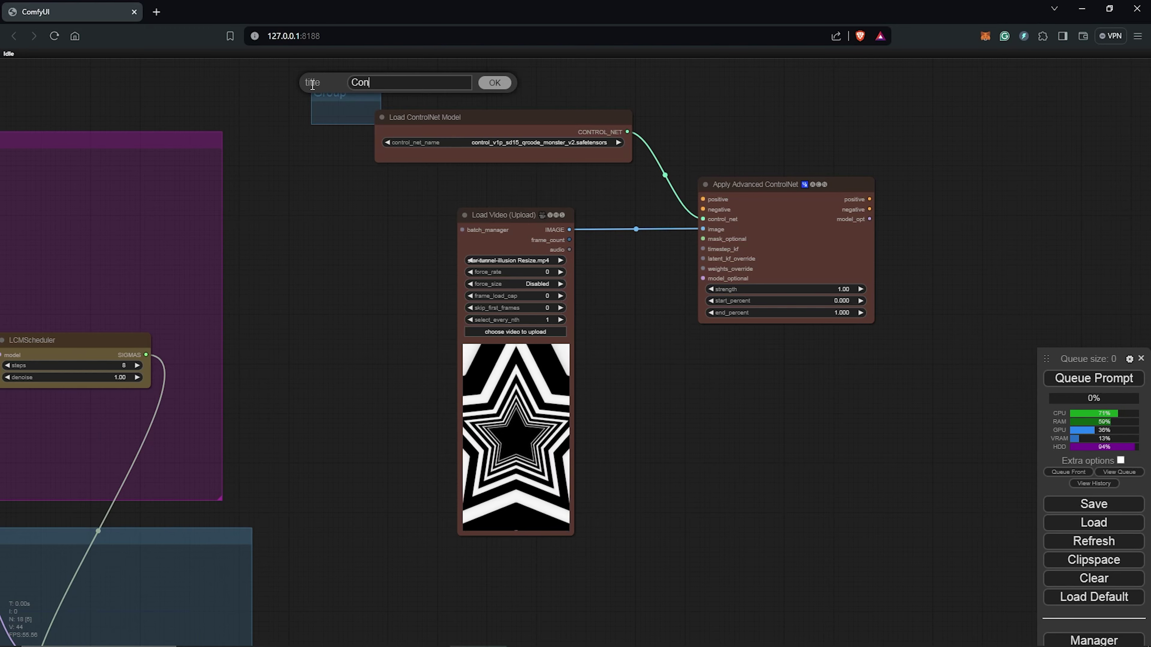
key("Return")
left_click_drag(380, 124, 930, 549)
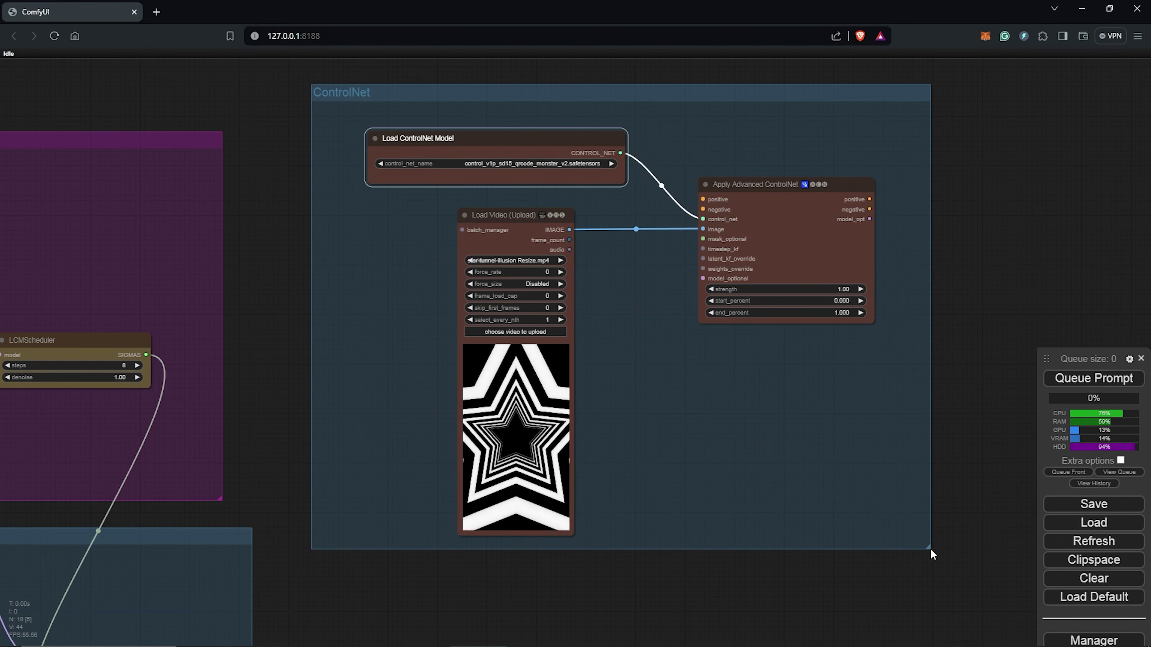
right_click(552, 92)
left_click(643, 263)
left_click(733, 277)
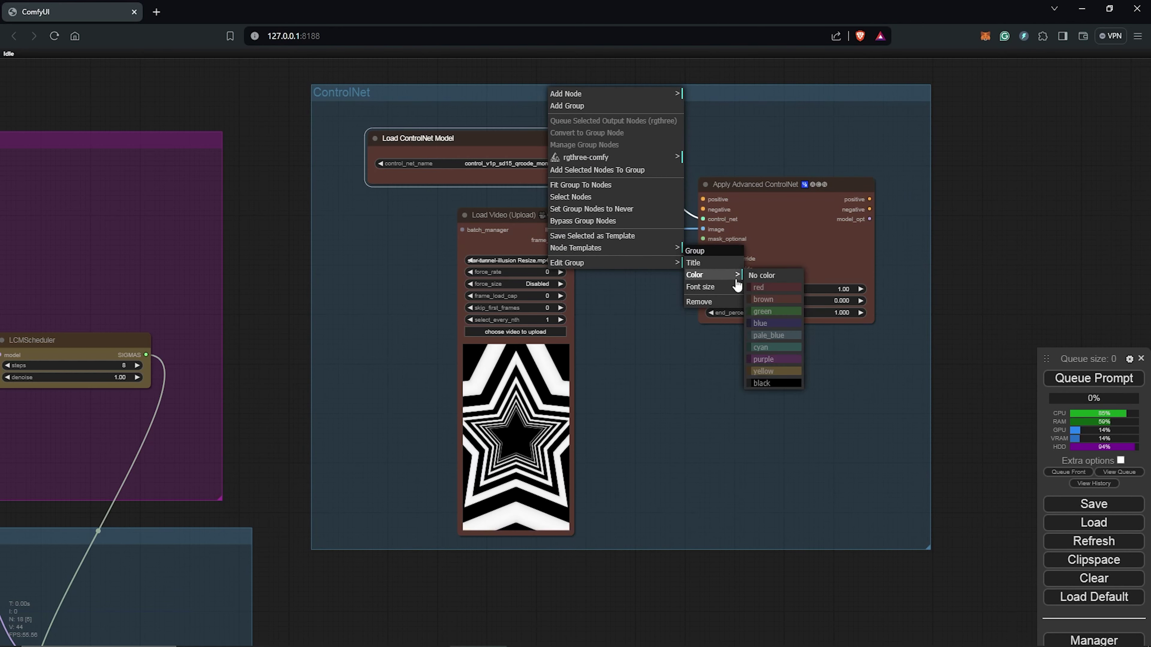
left_click(788, 347)
- Add a Load VAE node feeding VAE Decode's vae input and select vae-ft-mse-840000-ema-pruned.safetensors
left_click_drag(802, 356, 917, 416)
scroll(918, 416, "down", 2)
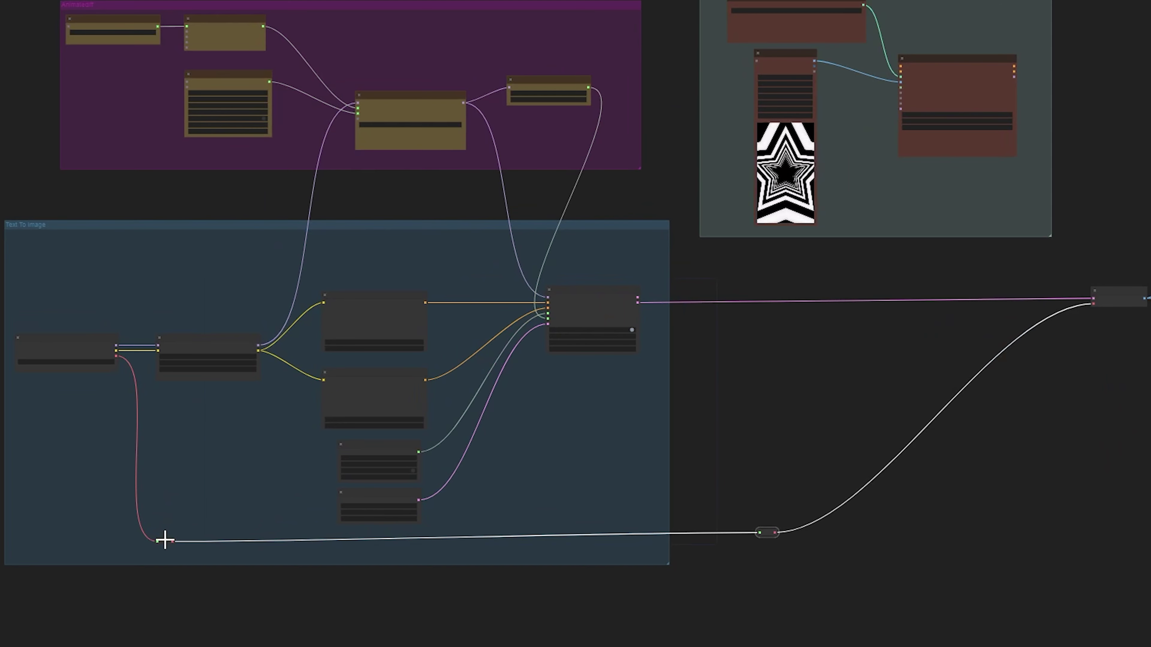
left_click(164, 541)
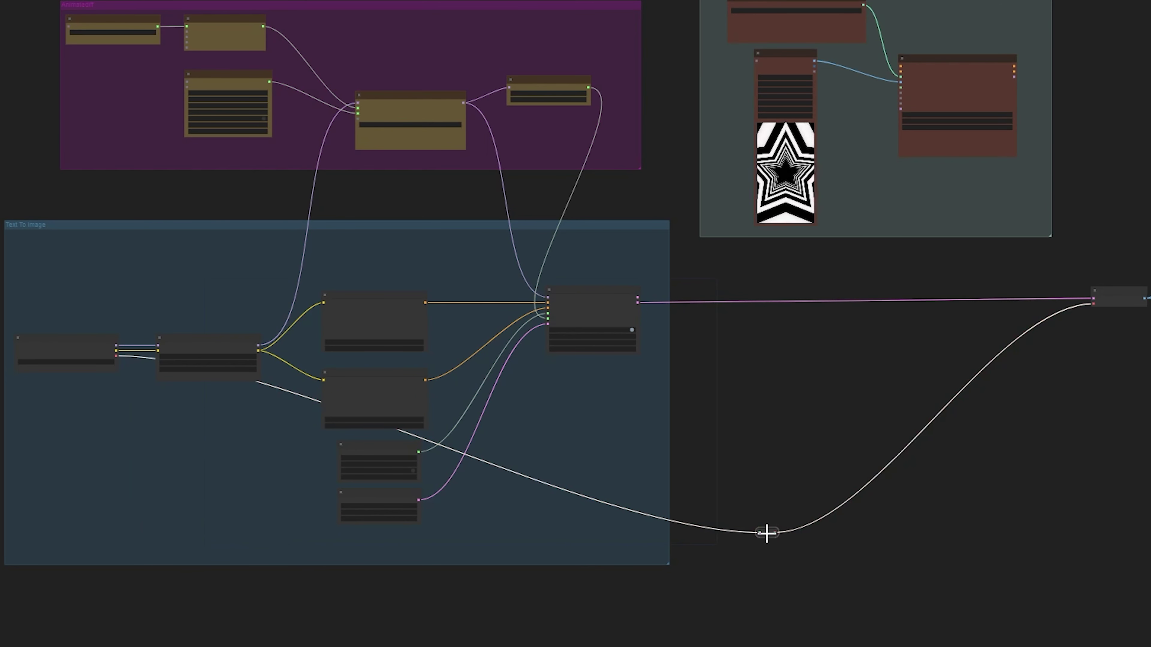
right_click(930, 326)
left_click(951, 329)
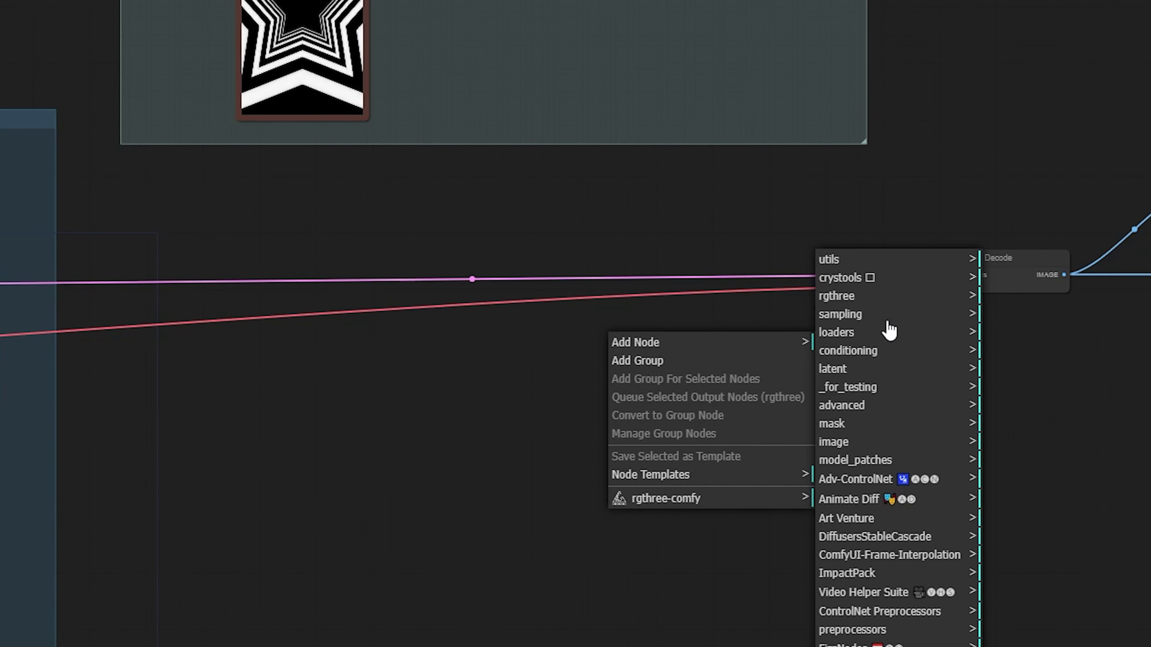
left_click(886, 338)
left_click(1005, 369)
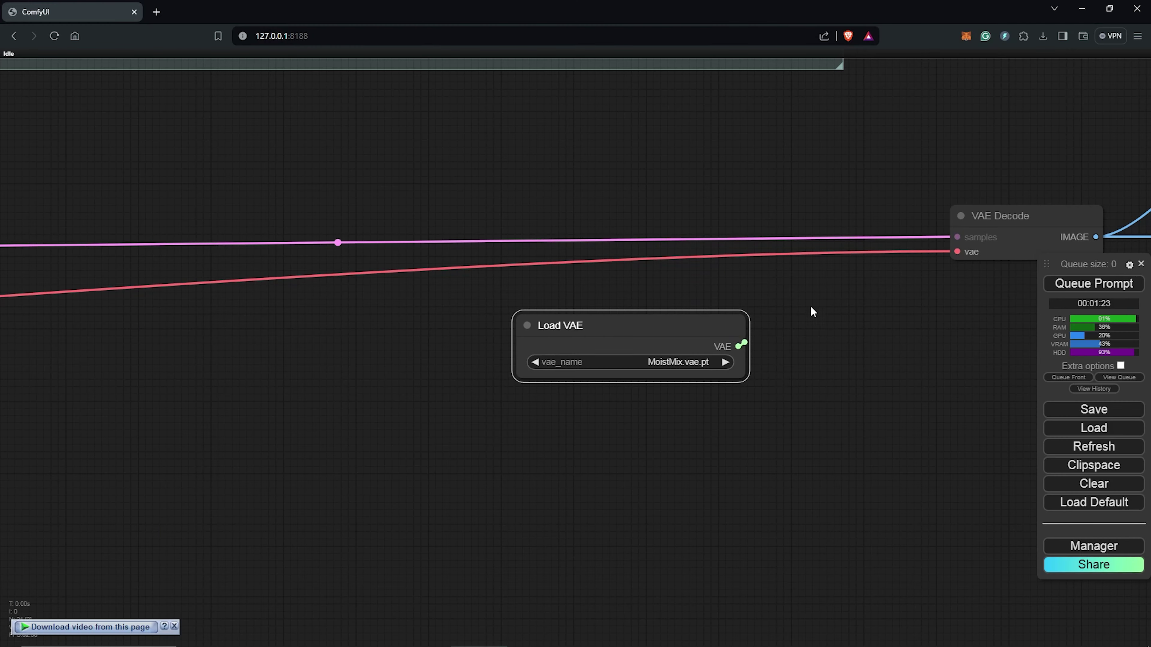
left_click(770, 360)
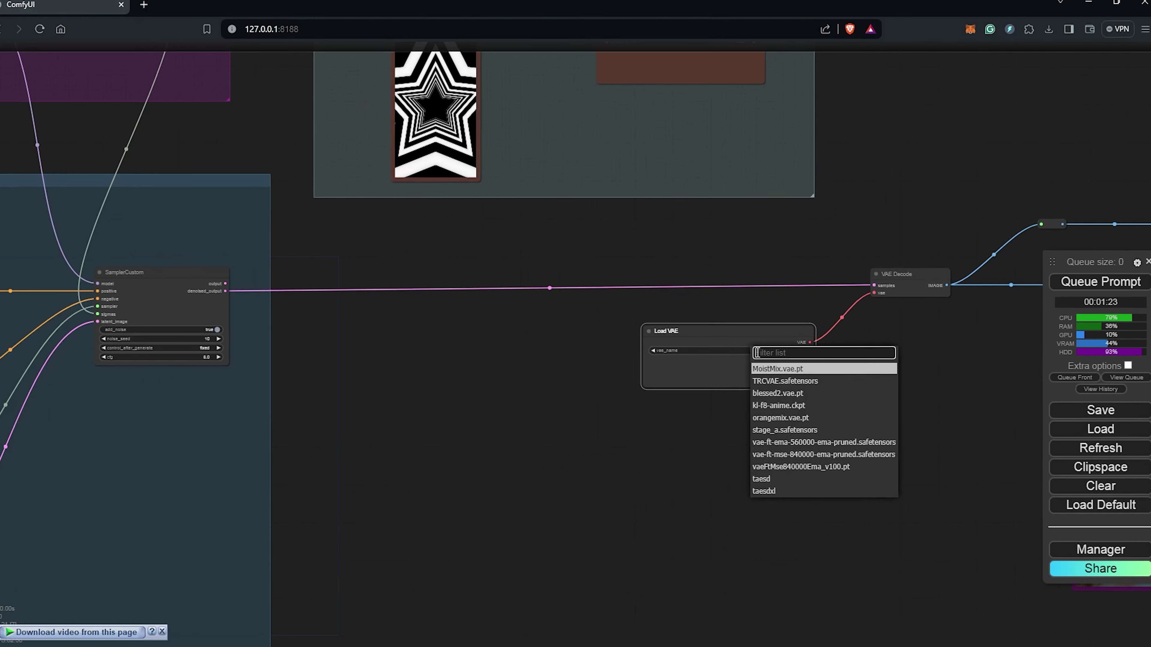
left_click(857, 512)
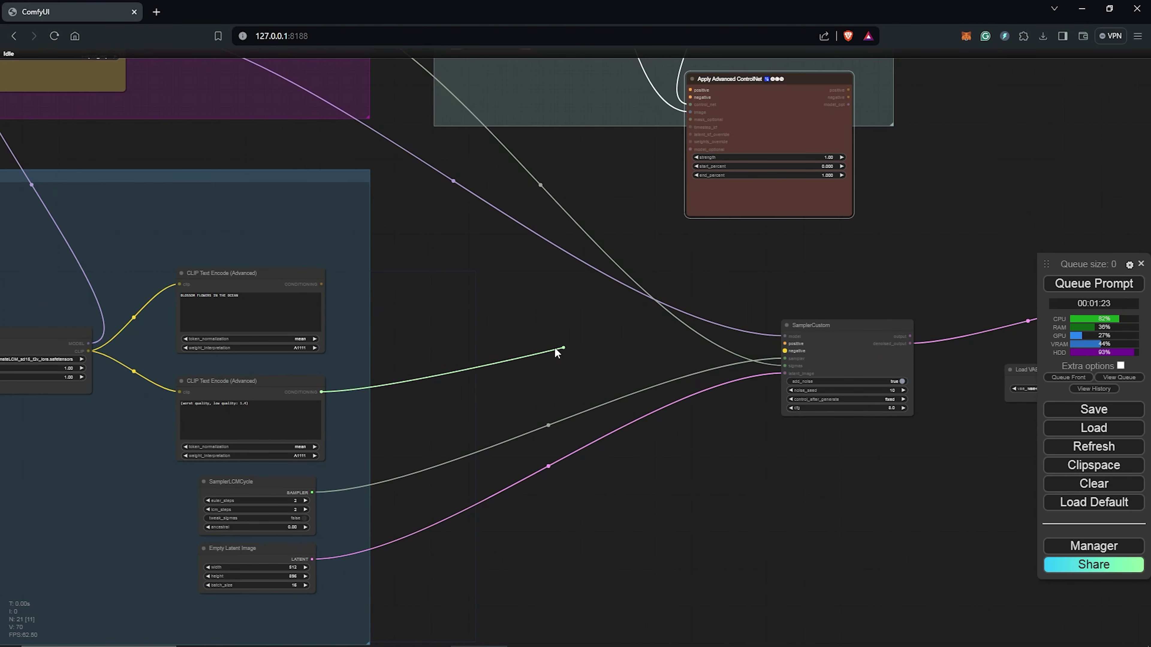
- Color the positive CLIP Text Encode (Advanced) node green and the negative one red
right_click(324, 296)
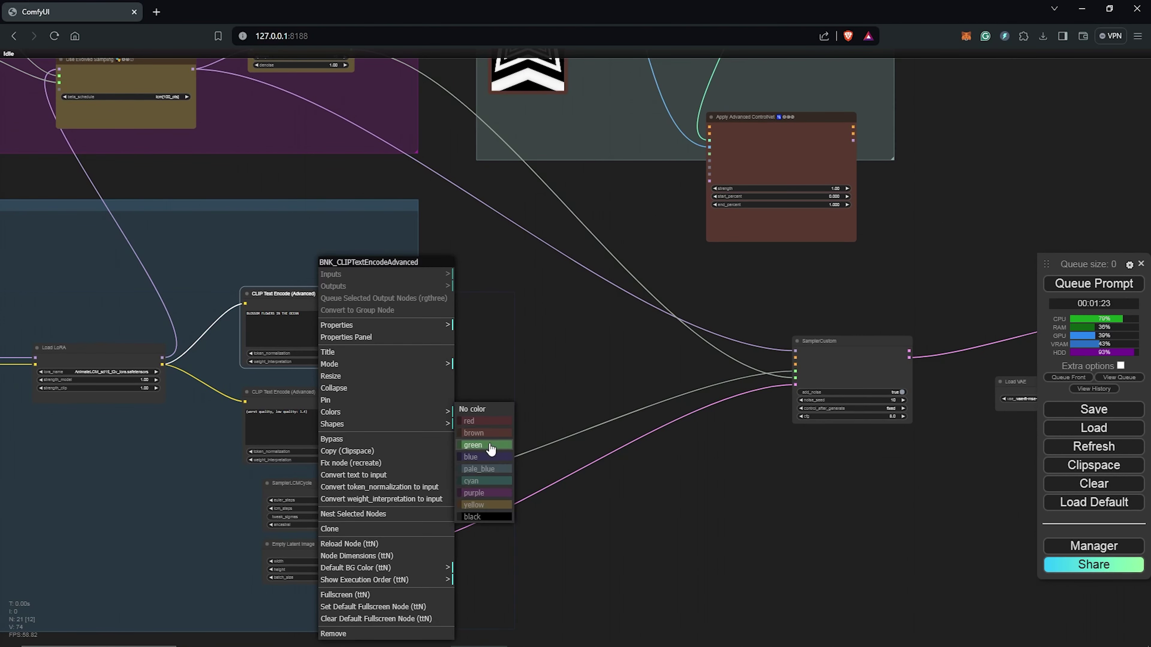
left_click(489, 448)
right_click(337, 367)
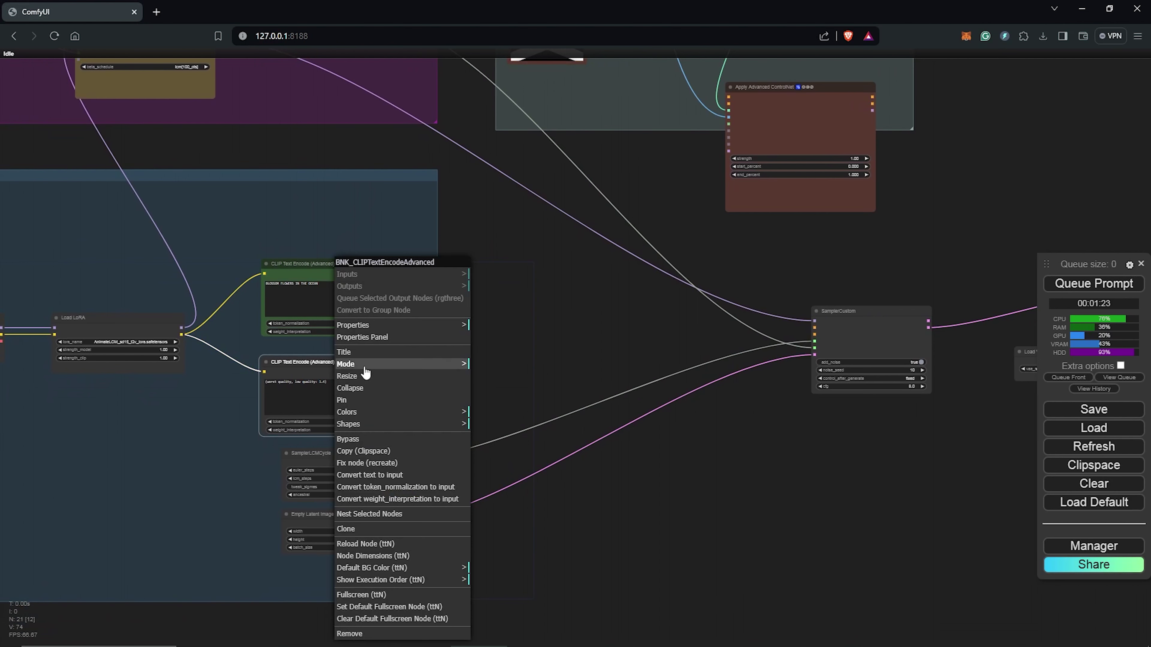
left_click(507, 424)
- Move the SamplerLCMCycle and Empty Latent Image nodes together out of the text-to-image group, placing them near SamplerCustom
left_click_drag(543, 367, 486, 423)
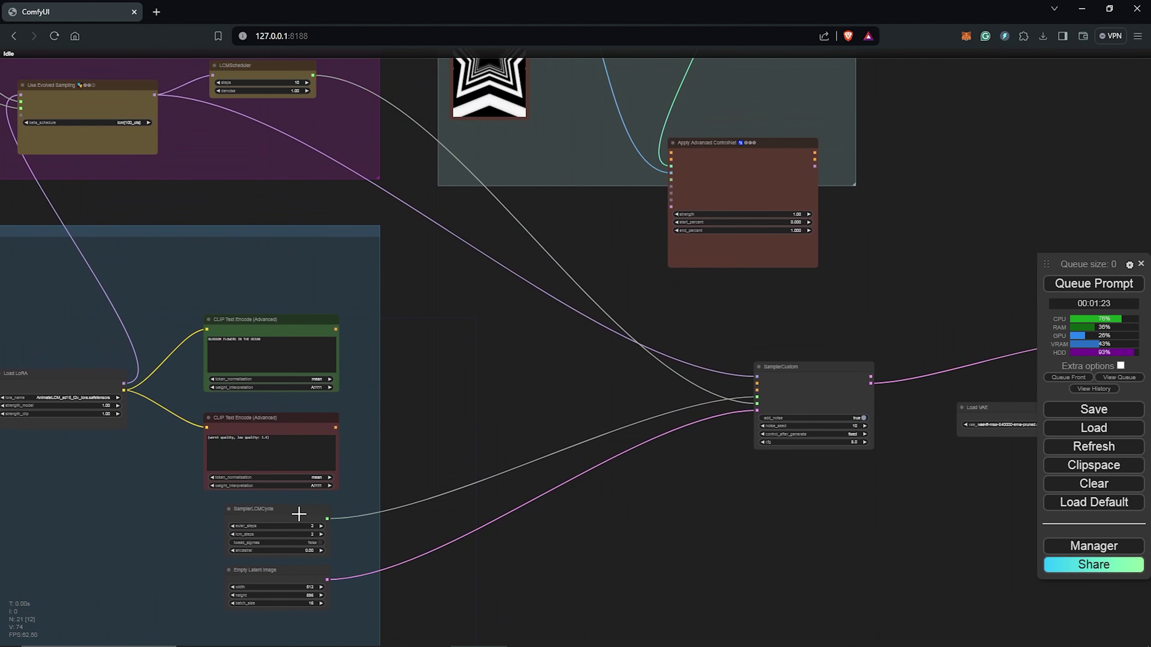
left_click_drag(282, 575, 607, 554)
- Connect the green and red CLIP Text Encode nodes' CONDITIONING outputs to Apply Advanced ControlNet's positive and negative inputs respectively
left_click_drag(361, 329, 457, 387)
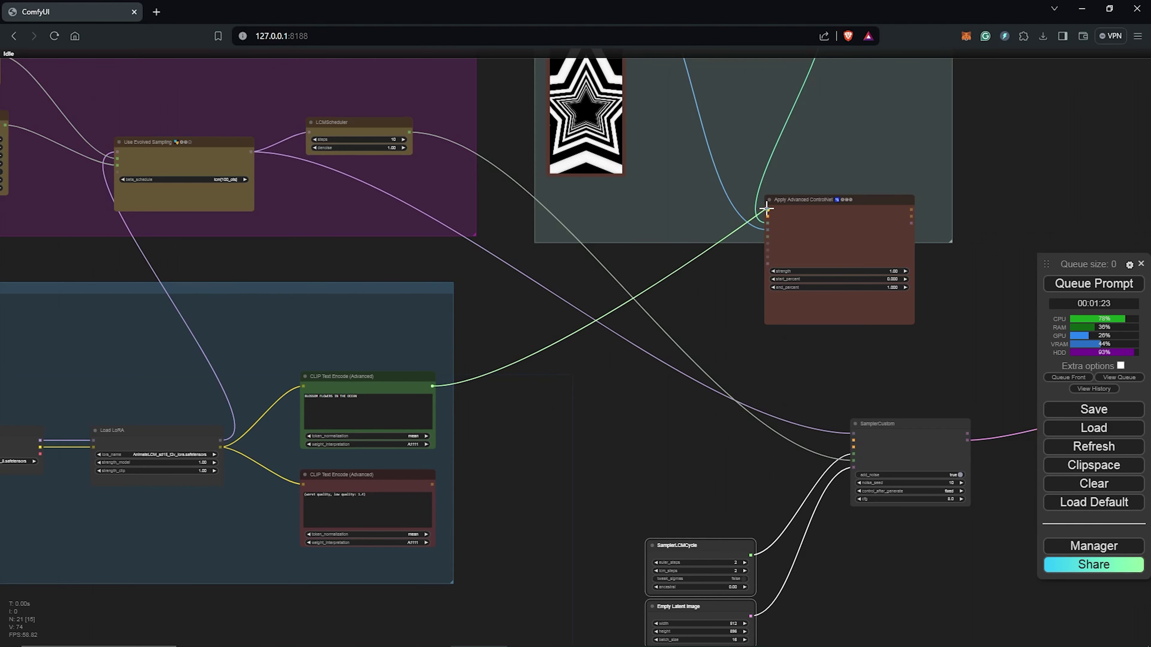
scroll(776, 217, "up", 5)
scroll(729, 278, "down", 2)
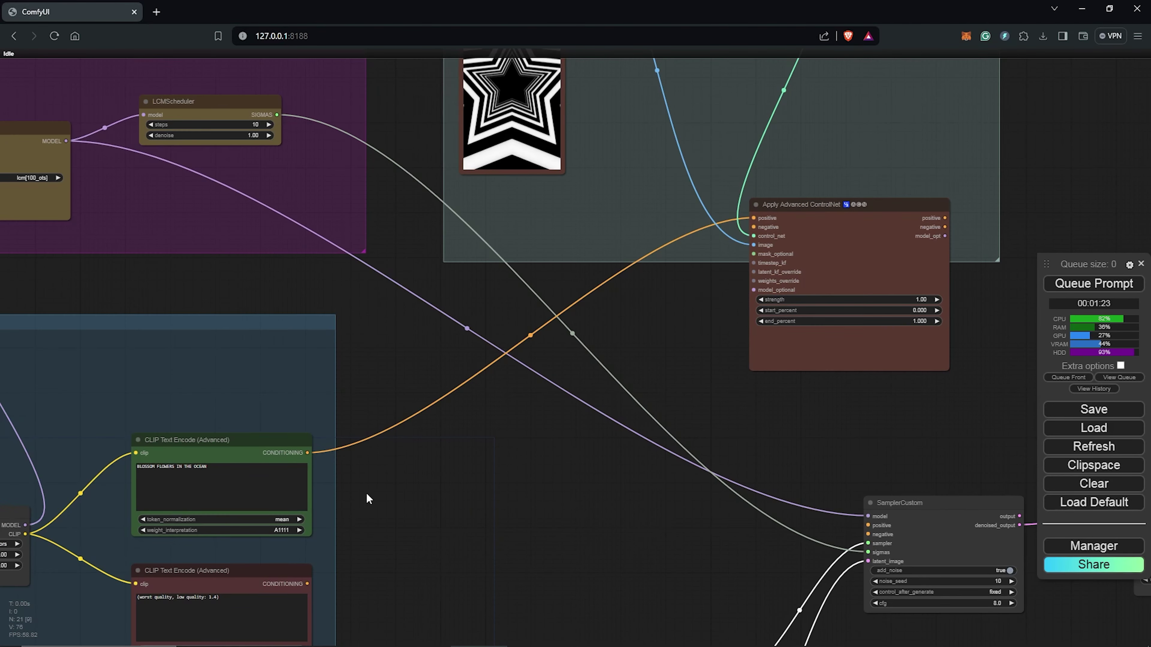
scroll(764, 240, "up", 1)
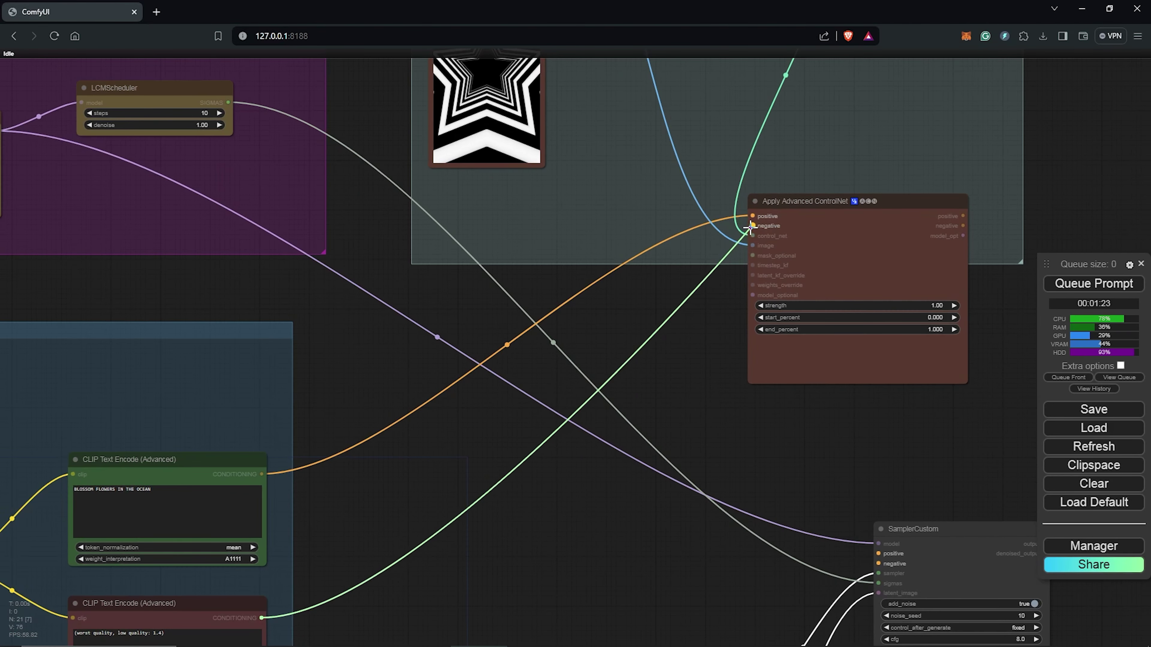
scroll(669, 362, "down", 6)
scroll(793, 457, "up", 5)
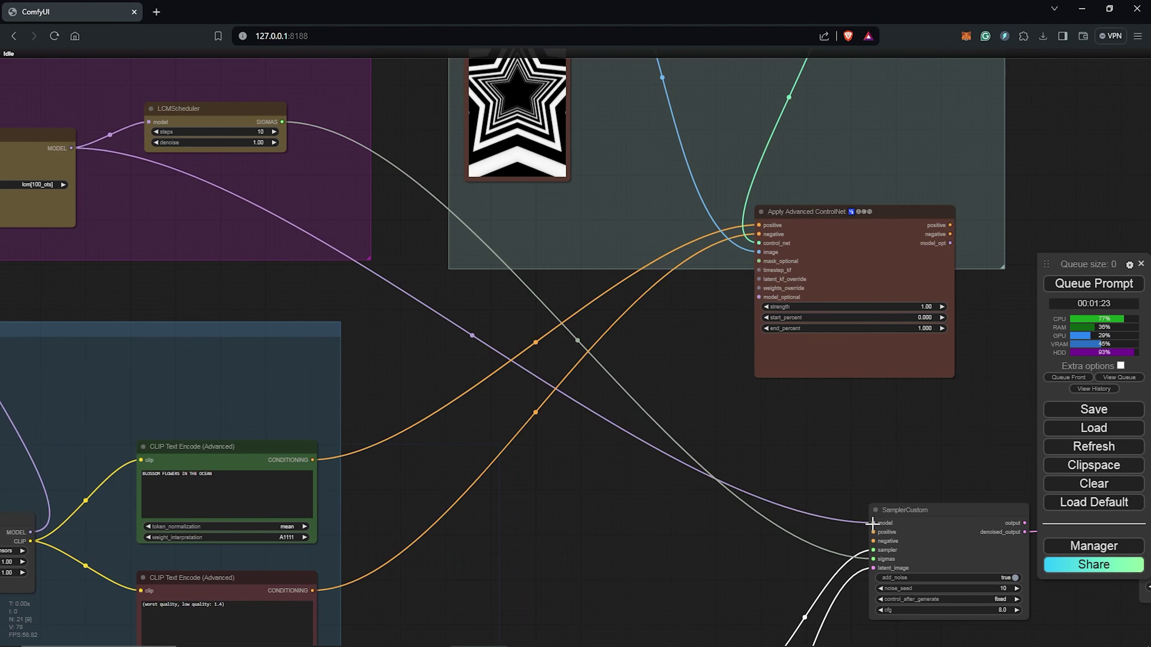
- Reroute Use Evolved Sampling's MODEL output from SamplerCustom to Apply Advanced ControlNet's model_optional input
left_click_drag(94, 175, 144, 194)
scroll(144, 194, "down", 3)
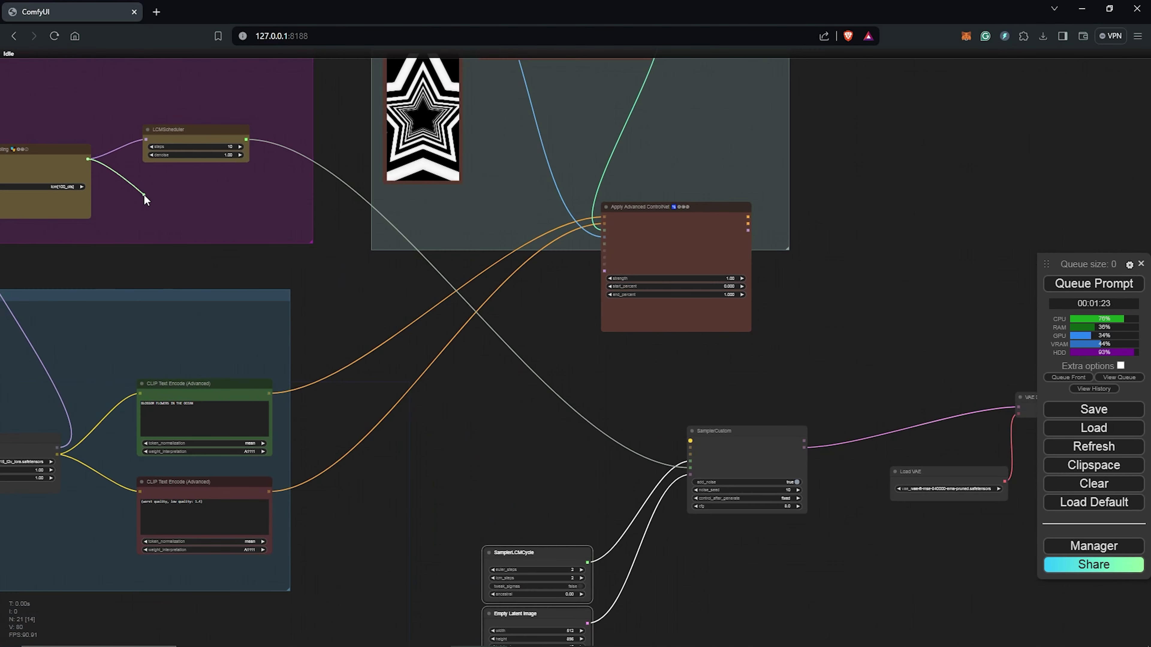
left_click_drag(559, 323, 560, 360)
- Connect Apply Advanced ControlNet's positive, negative and model_opt outputs to SamplerCustom's positive, negative and model inputs
left_click_drag(576, 156, 629, 183)
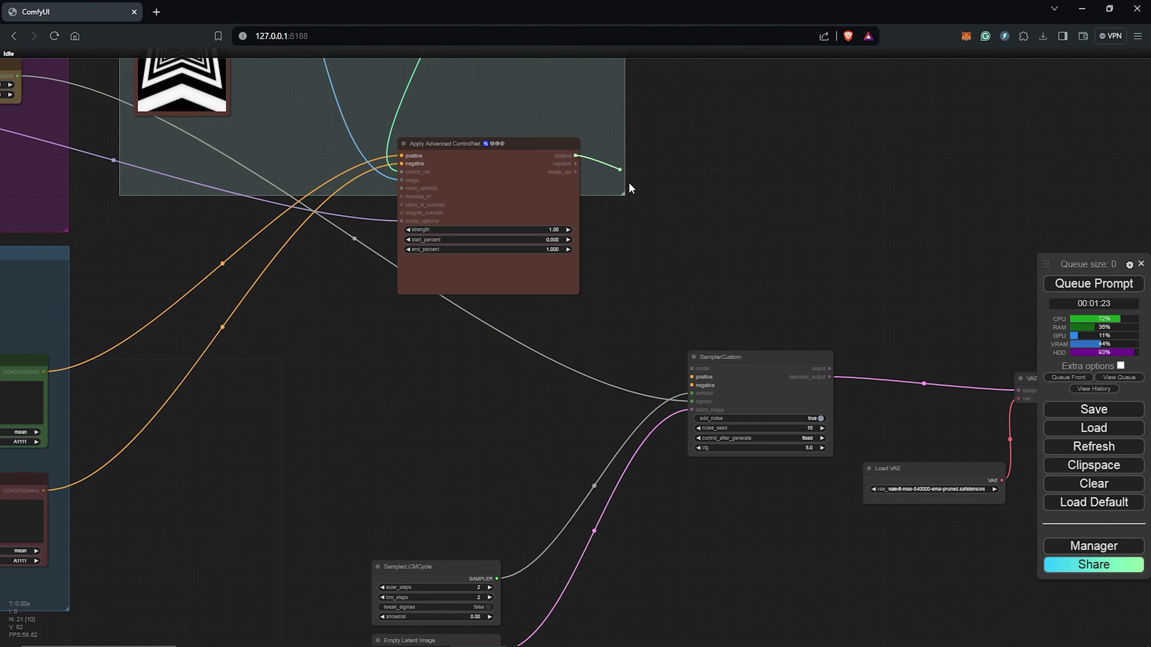
left_click_drag(689, 378, 691, 377)
scroll(690, 377, "up", 3)
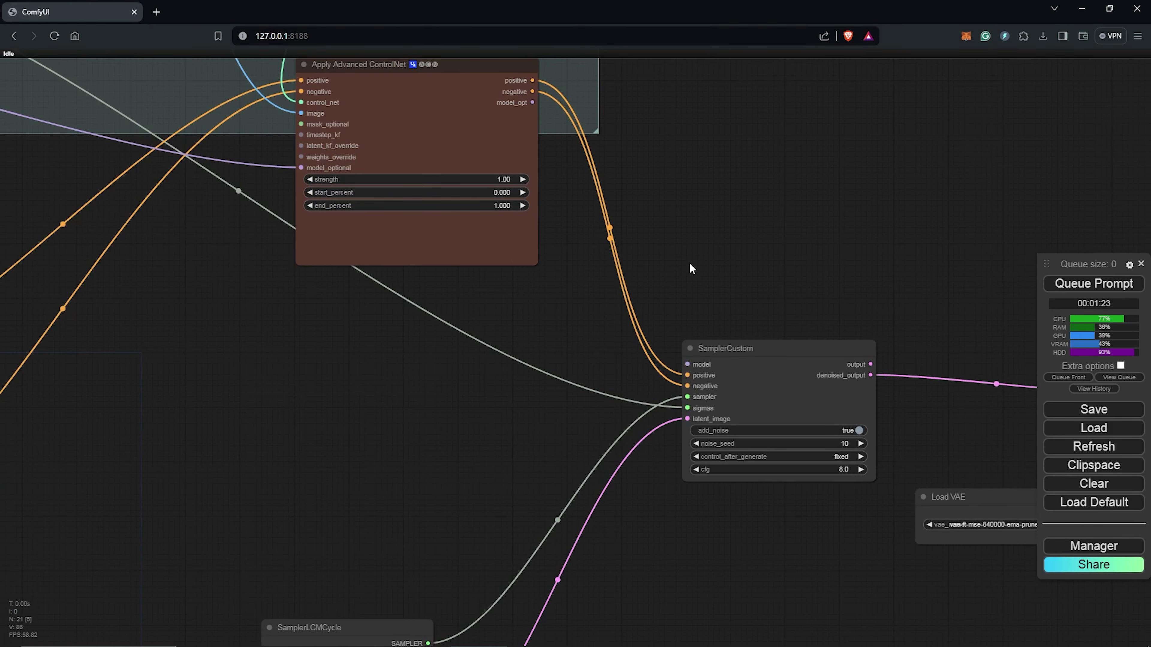
left_click_drag(689, 264, 662, 309)
left_click_drag(506, 147, 587, 354)
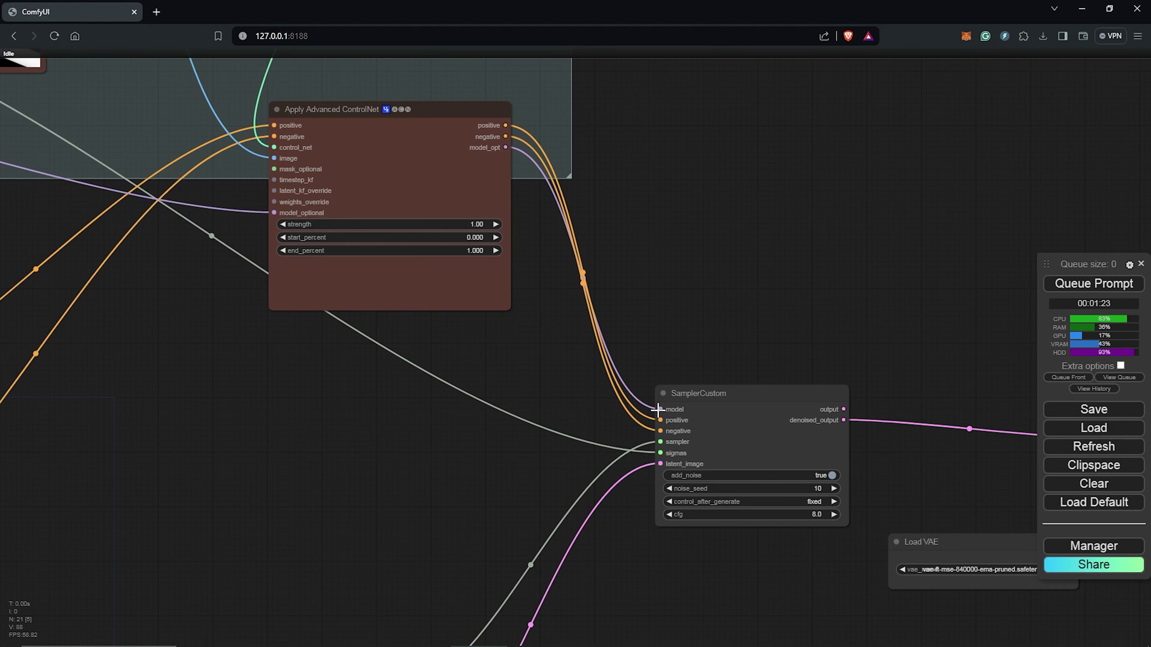
- Set frame_load_cap to 100 in the Load Video (Upload) node
scroll(712, 341, "up", 1)
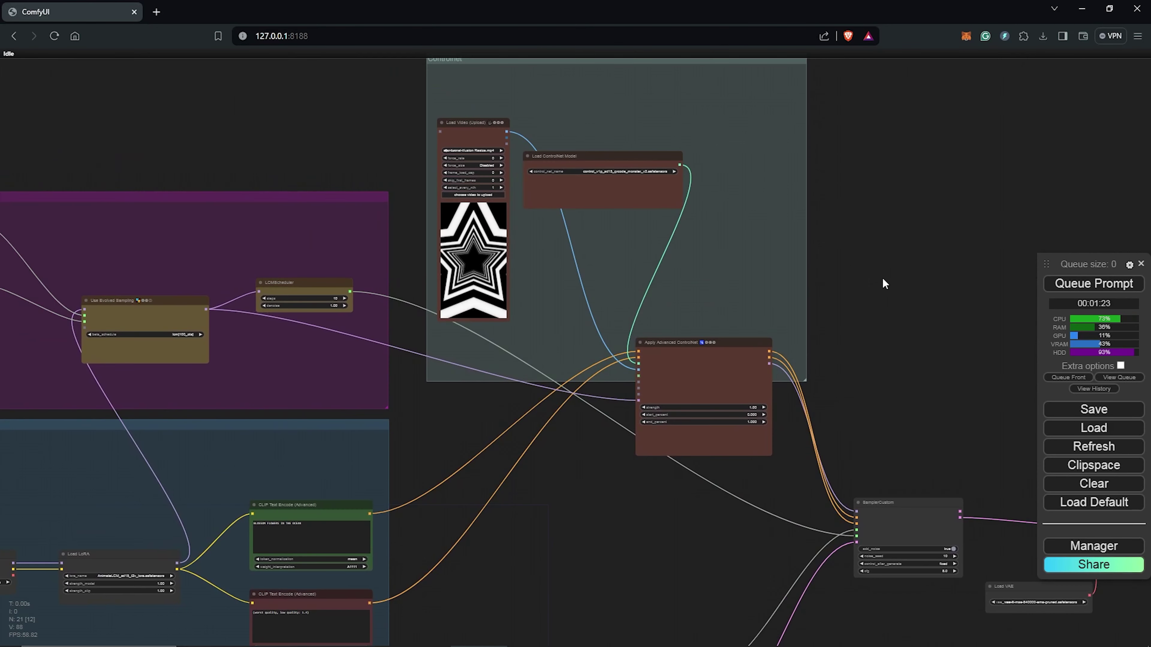
scroll(882, 277, "down", 3)
scroll(629, 198, "up", 6)
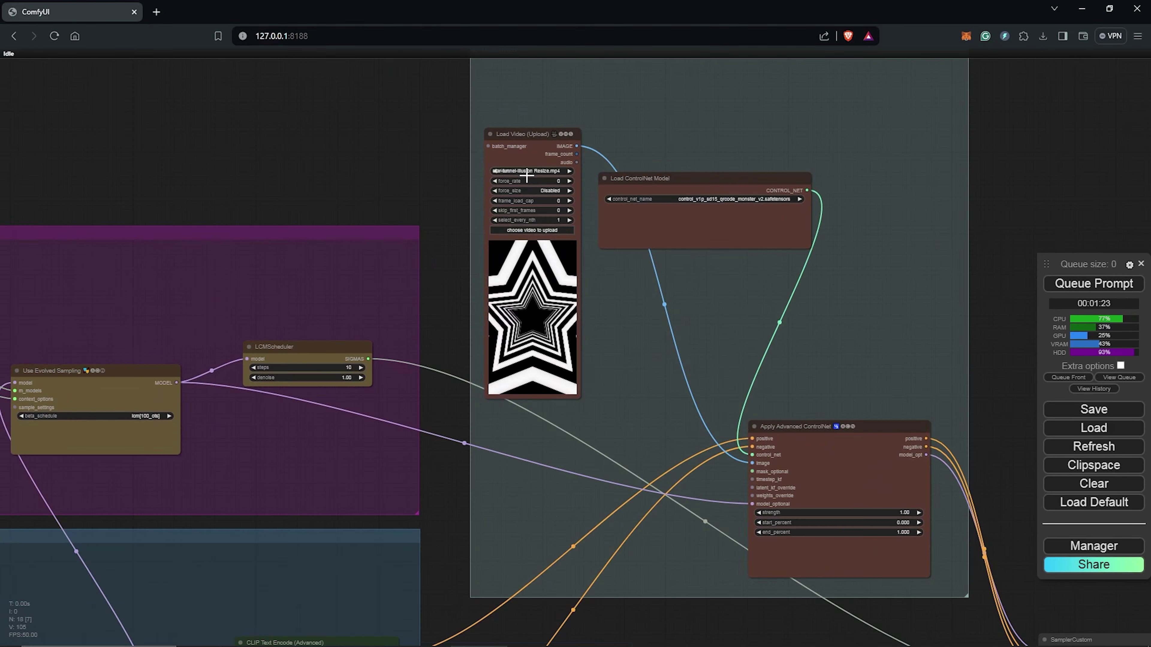
scroll(526, 176, "up", 8)
left_click(535, 230)
type("100")
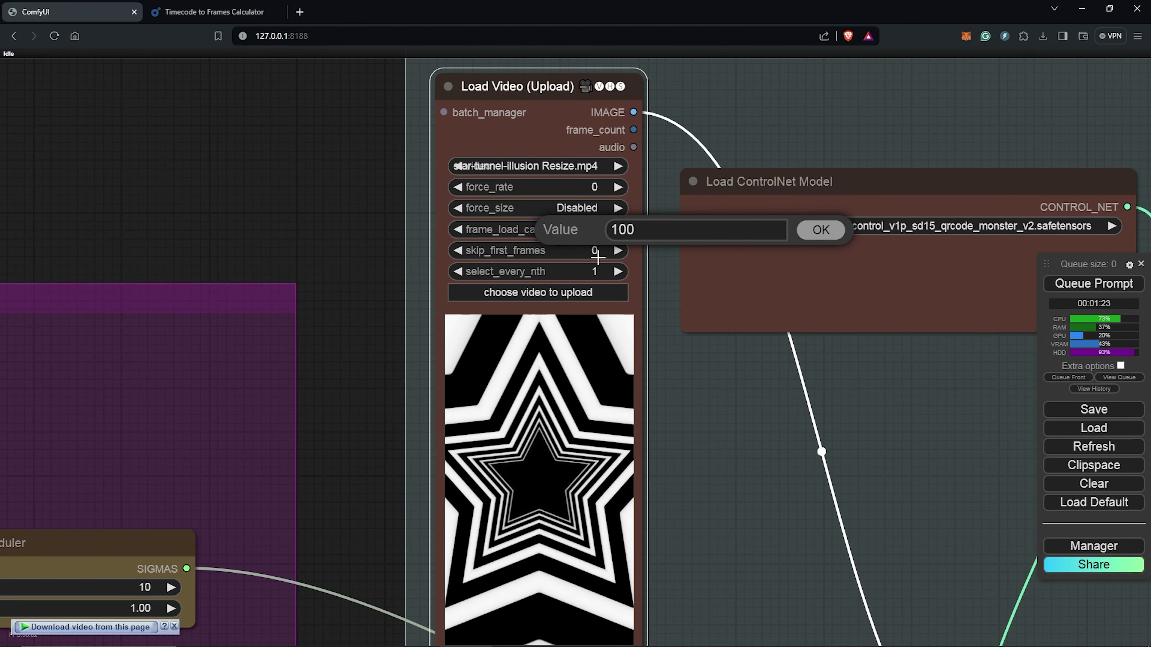
key("Return")
- Set the Empty Latent Image node's batch_size to 100
scroll(585, 170, "down", 7)
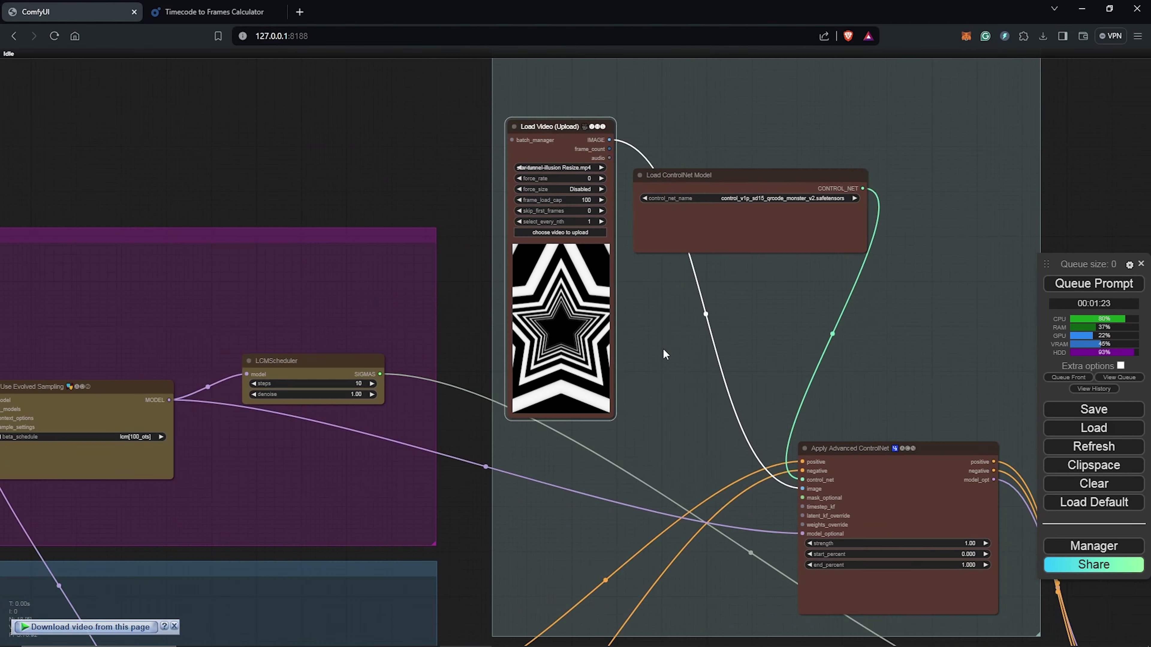
left_click_drag(787, 598, 430, 36)
scroll(444, 494, "up", 8)
left_click(604, 468)
type("1")
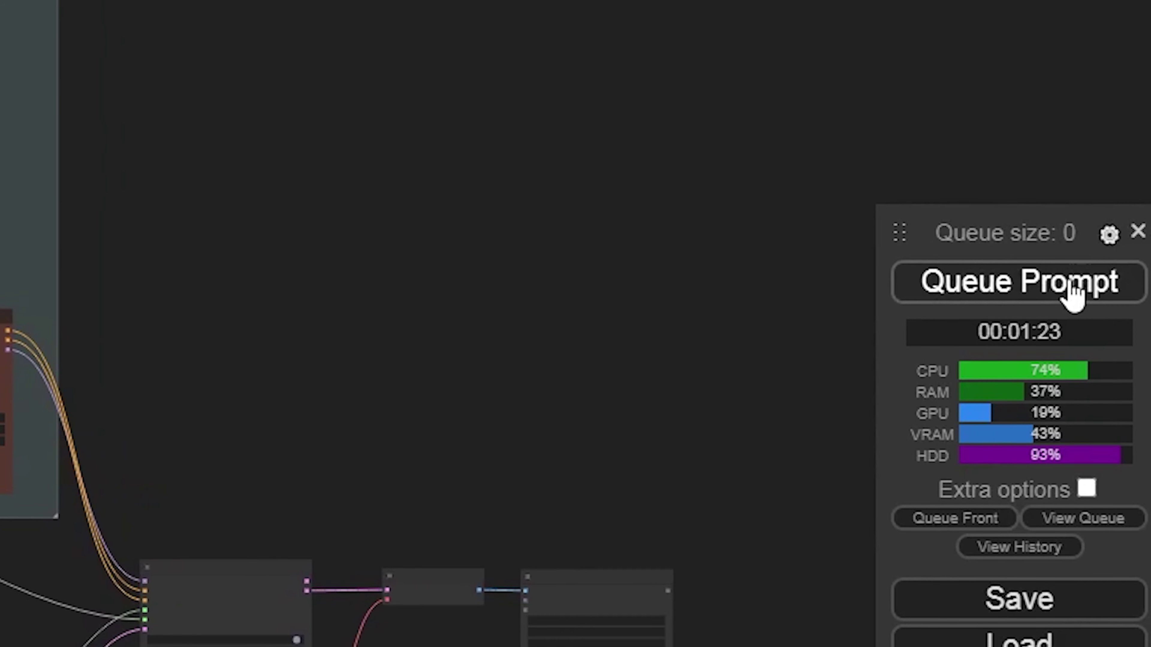
- Queue the prompt to generate the animation and examine the resulting video in the Video Combine node
left_click(1115, 283)
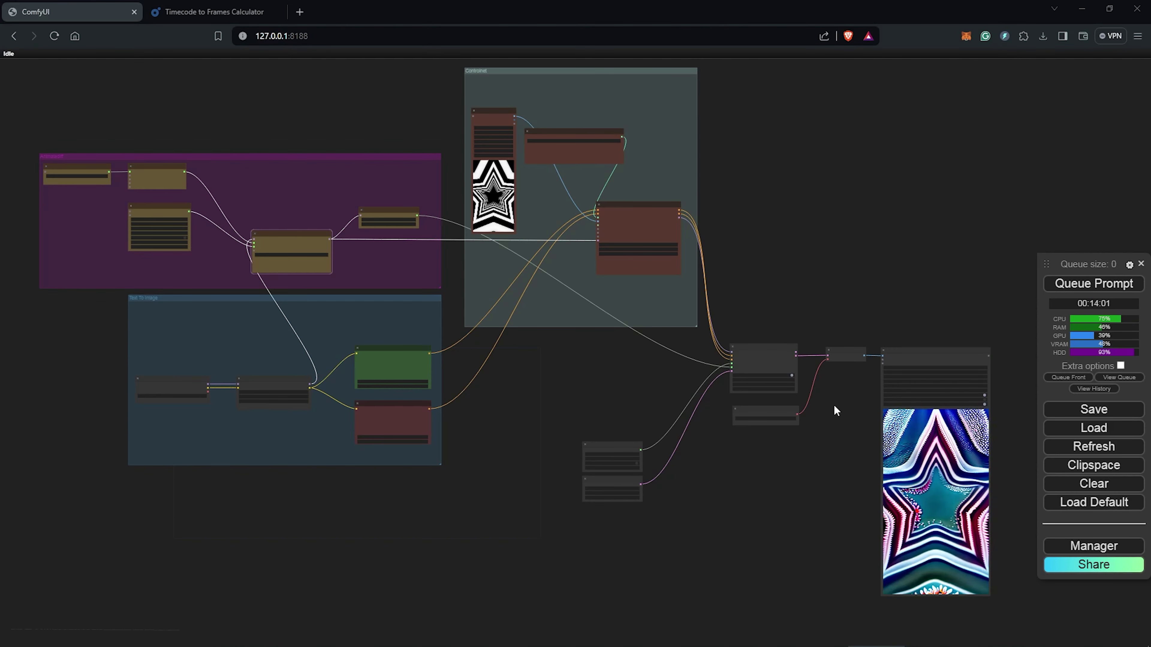
left_click_drag(845, 493, 621, 365)
scroll(675, 442, "up", 5)
scroll(551, 343, "down", 2)
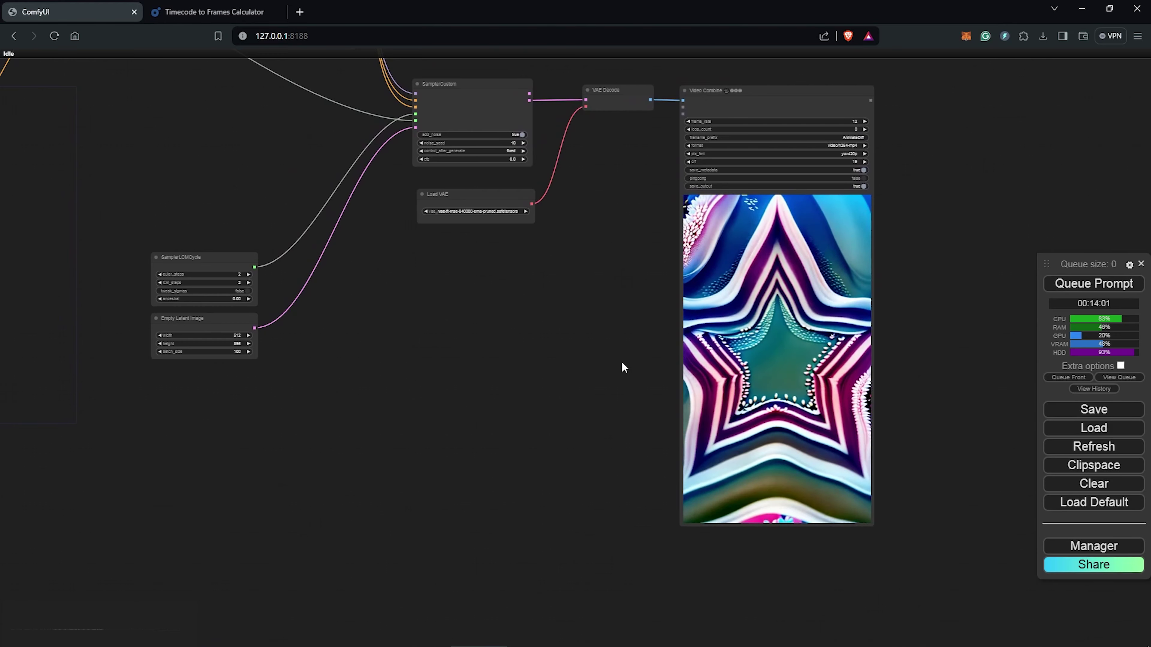
- Set the Video Combine node's frame_rate to 30
scroll(603, 371, "up", 2)
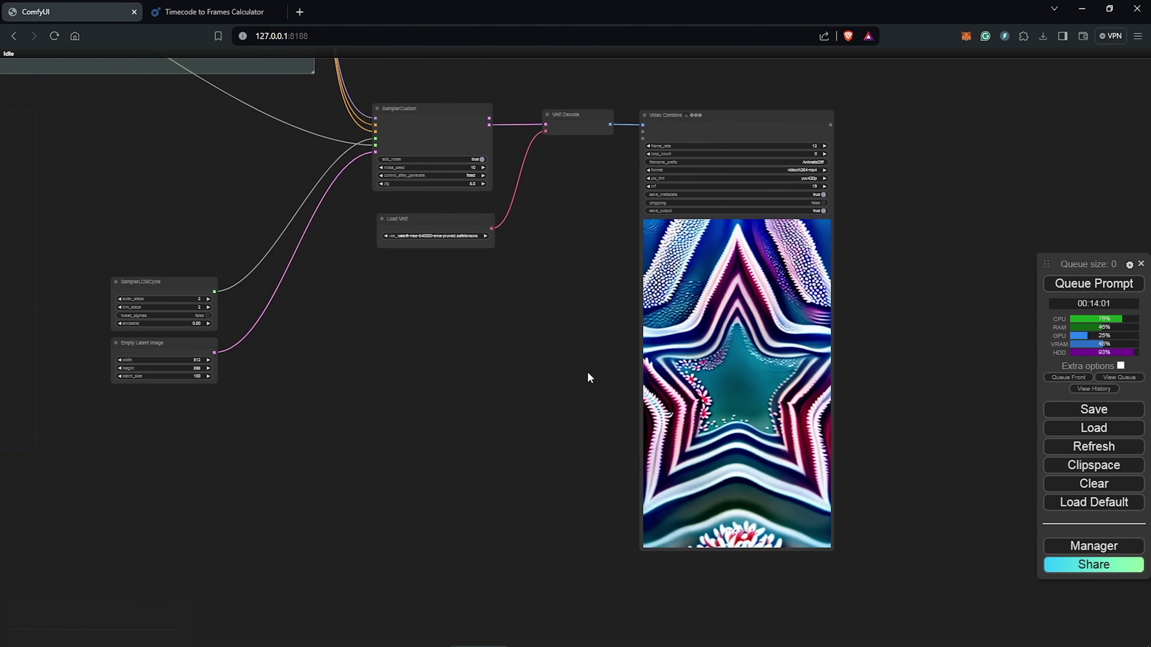
left_click_drag(587, 372, 574, 366)
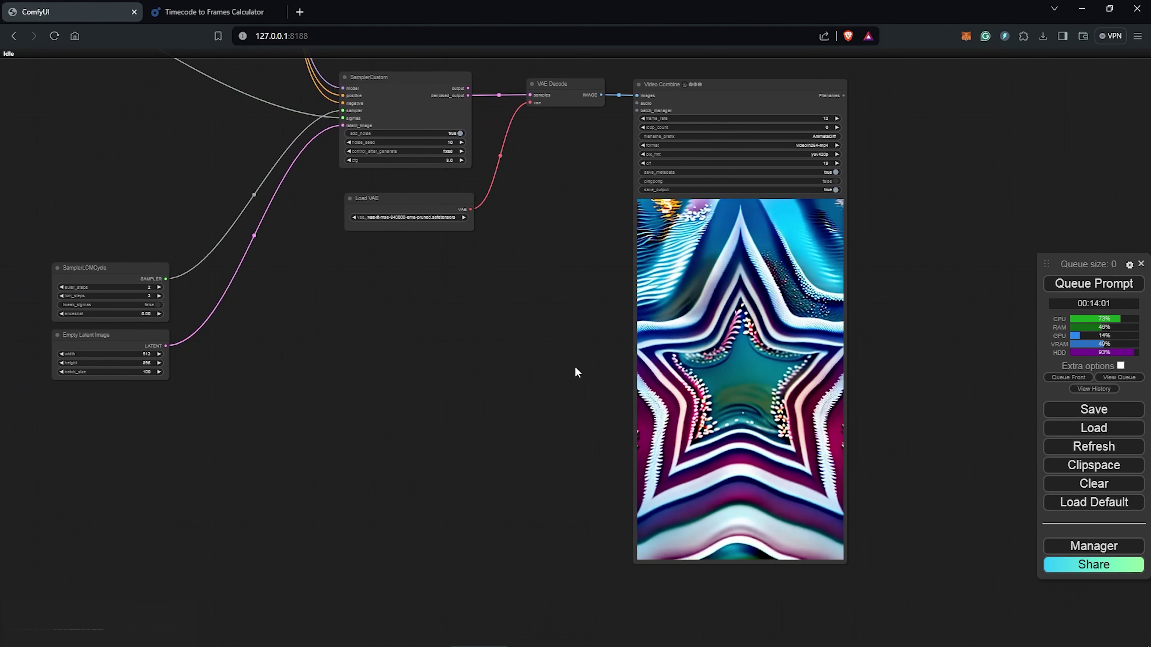
scroll(837, 180, "up", 7)
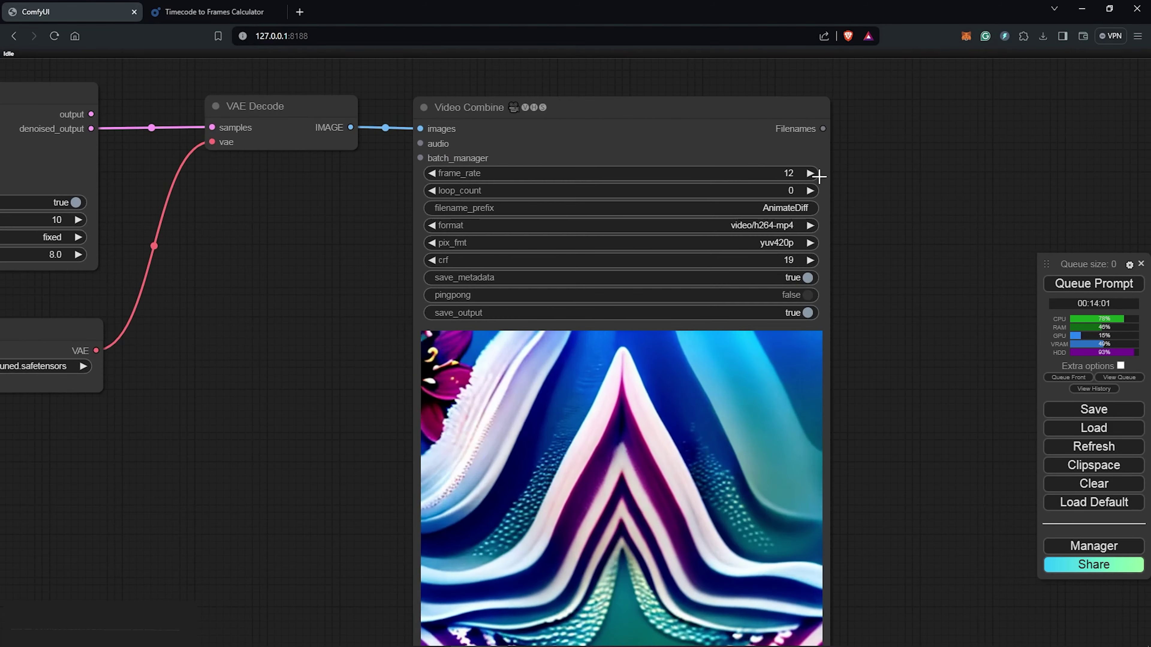
left_click(782, 175)
type("30")
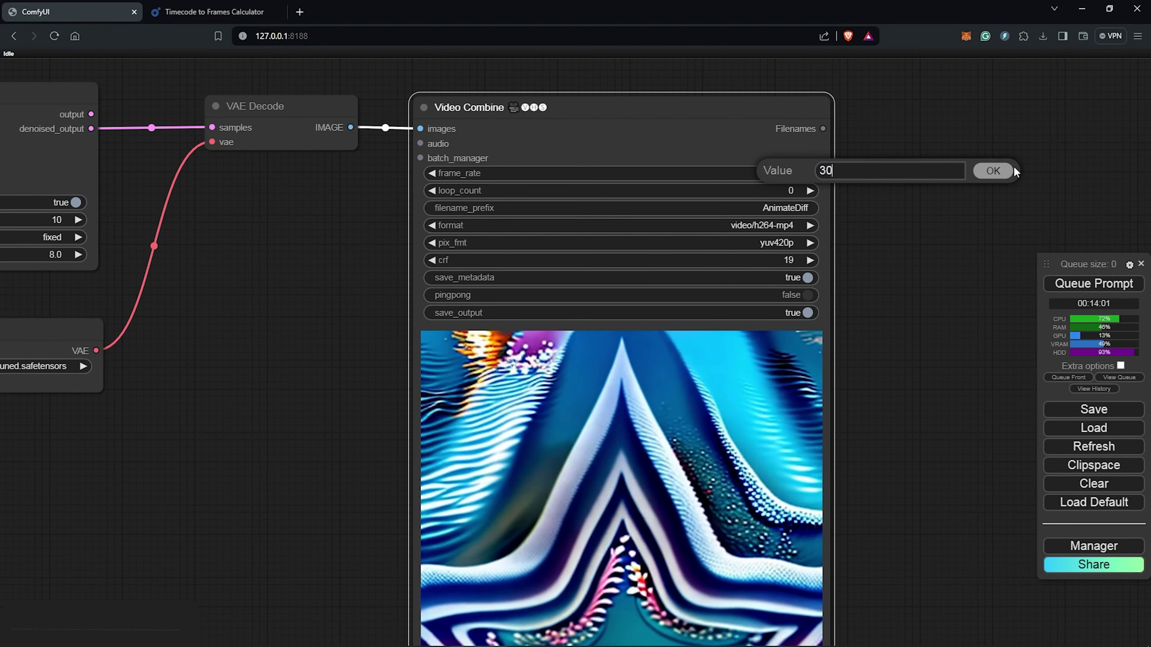
left_click(1008, 169)
- Set the Video Combine node's filename_prefix to "Star Tunnel"
scroll(924, 253, "down", 1)
left_click(795, 191)
type("Star")
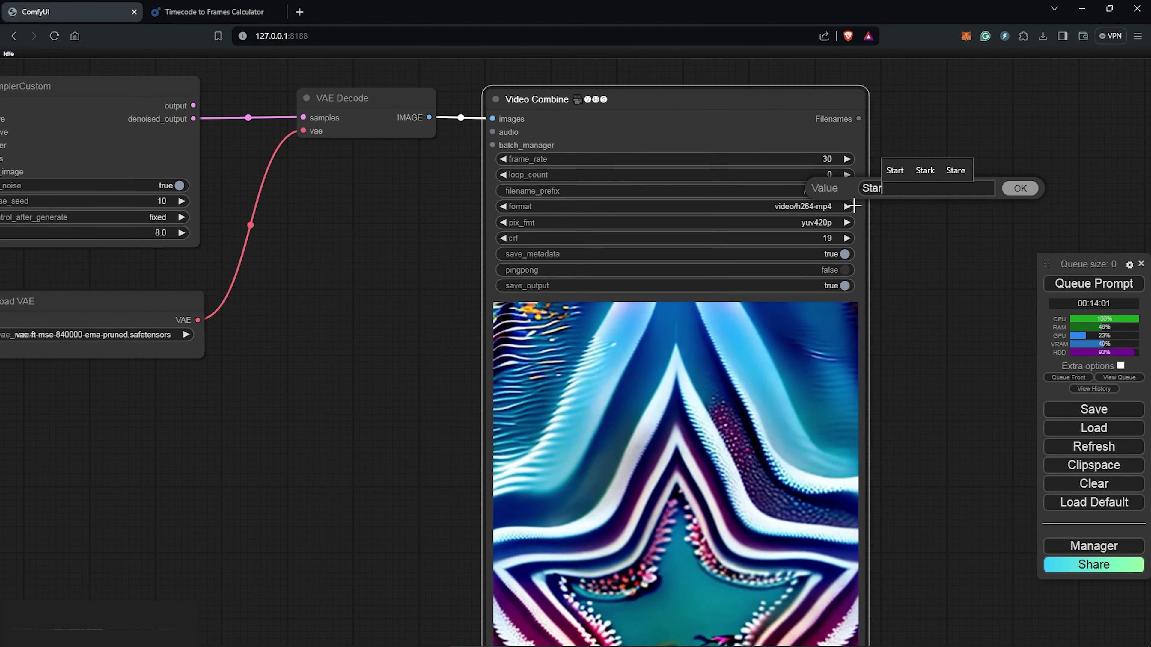
type(" Tunnel")
left_click(1018, 190)
scroll(937, 294, "down", 6)
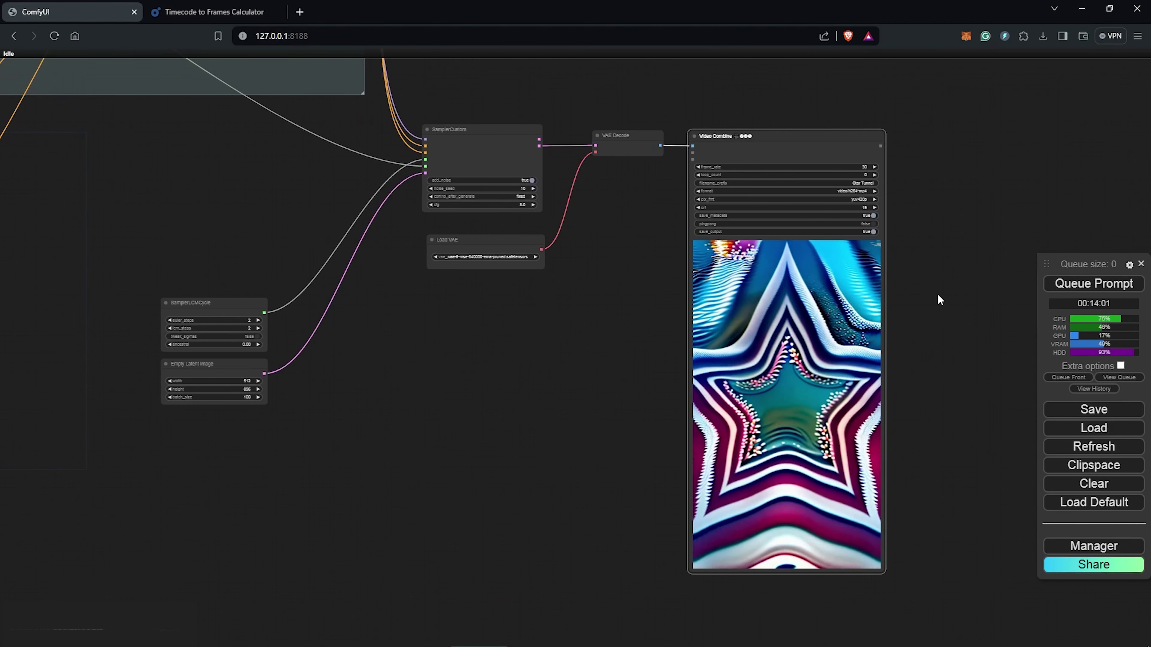
- Set strength to 0.50 and end_percent to 0.500 in the Apply Advanced ControlNet node
scroll(936, 295, "down", 3)
left_click_drag(936, 294, 936, 445)
scroll(435, 166, "up", 11)
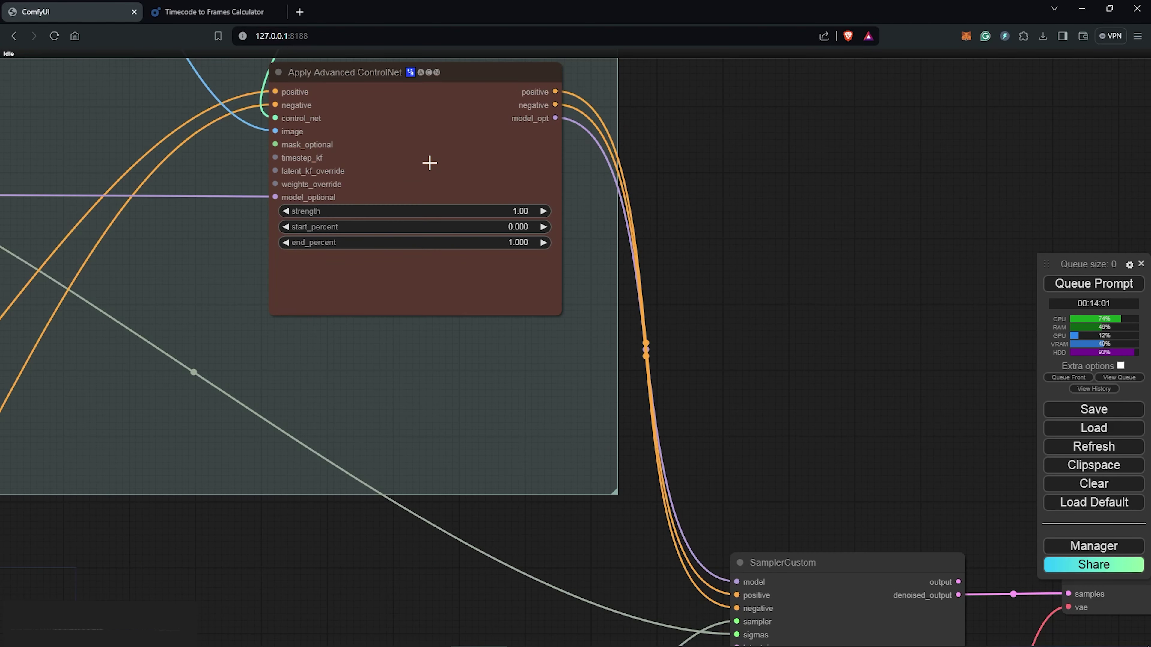
left_click_drag(803, 226, 860, 366)
scroll(823, 347, "down", 1)
left_click(618, 357)
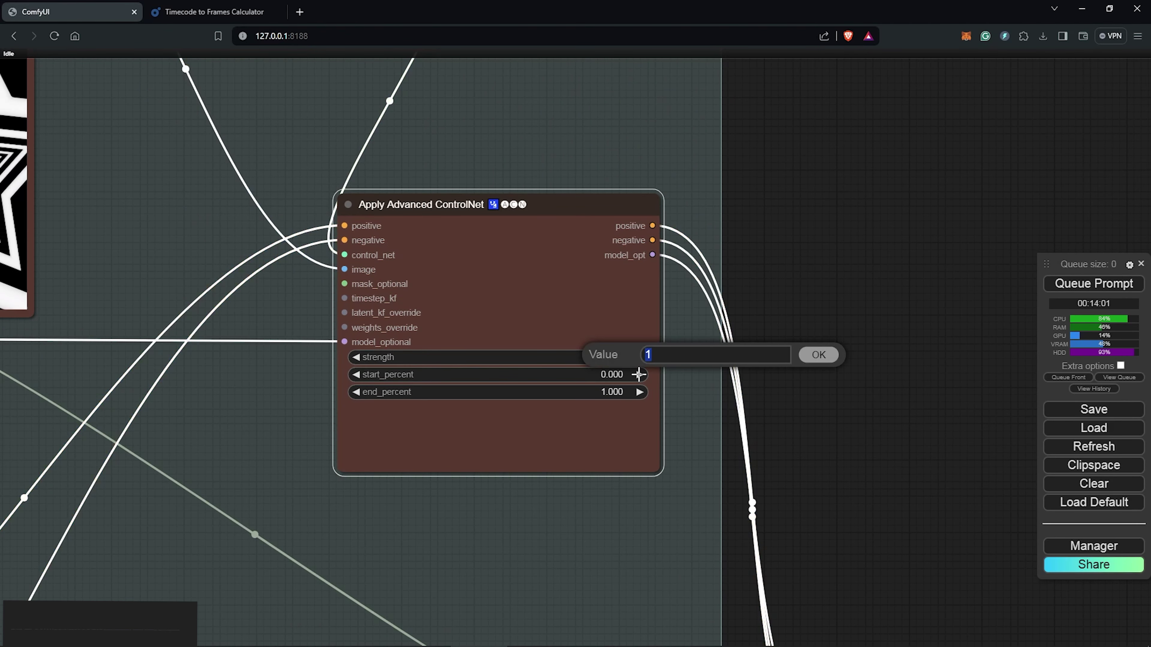
key("Return")
left_click(620, 392)
type("0")
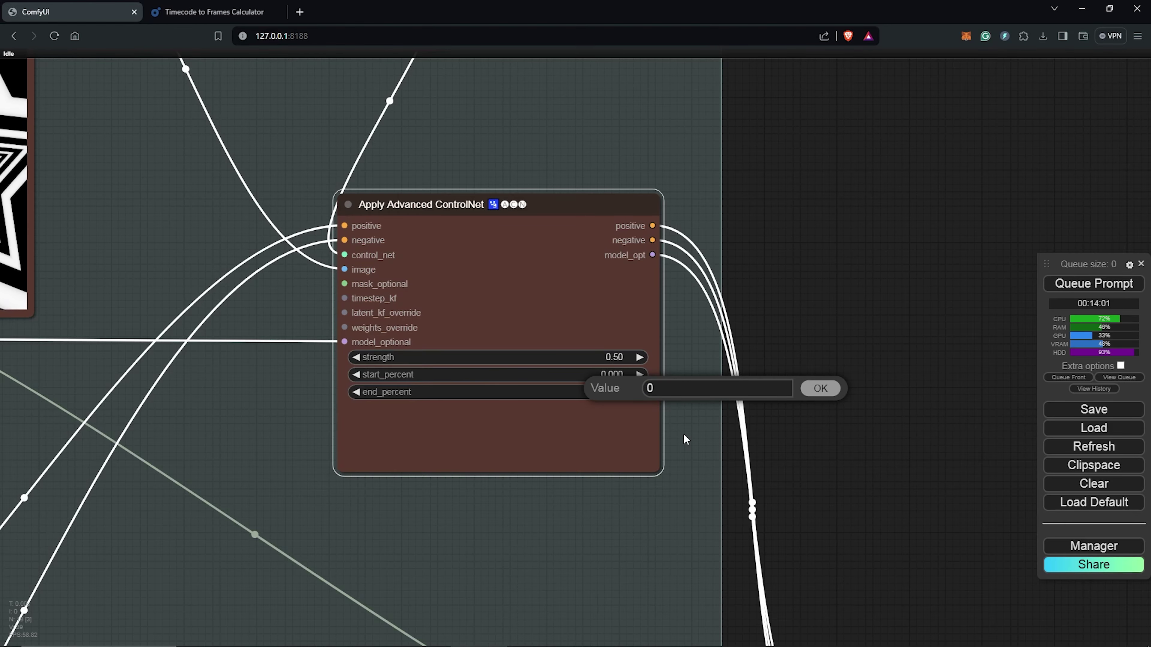
scroll(822, 402, "down", 3)
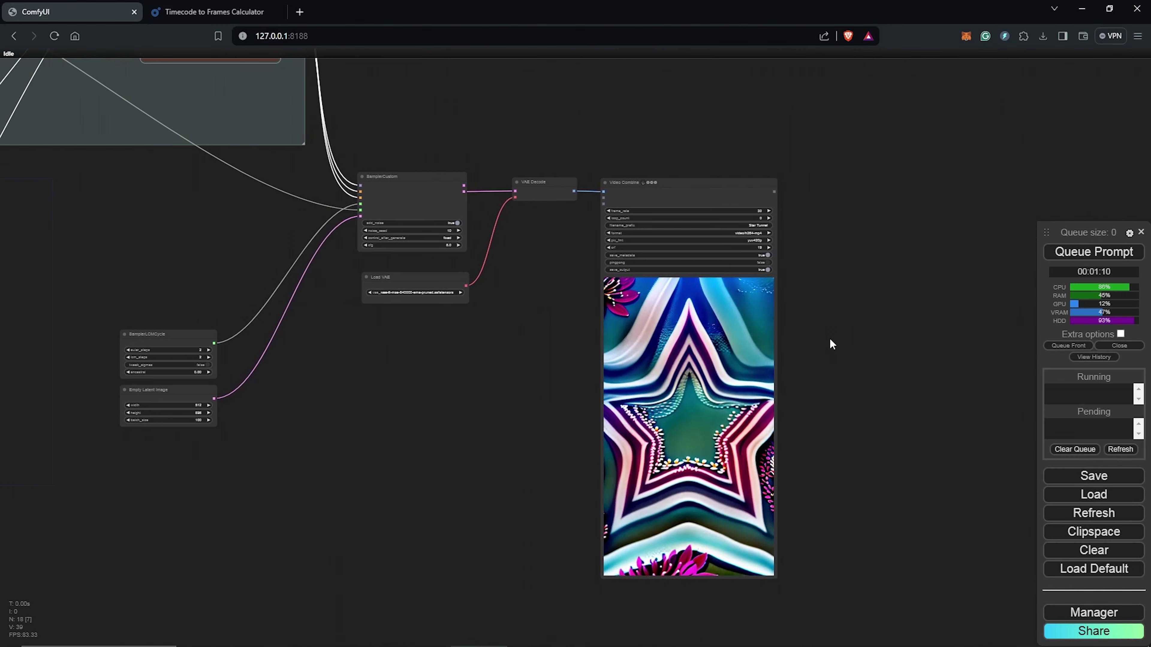
- Place a copy of the Video Combine node beside the original and feed it VAE Decode's IMAGE output through two reroutes above the original
left_click_drag(830, 340, 661, 336)
scroll(661, 337, "up", 1)
left_click(522, 163)
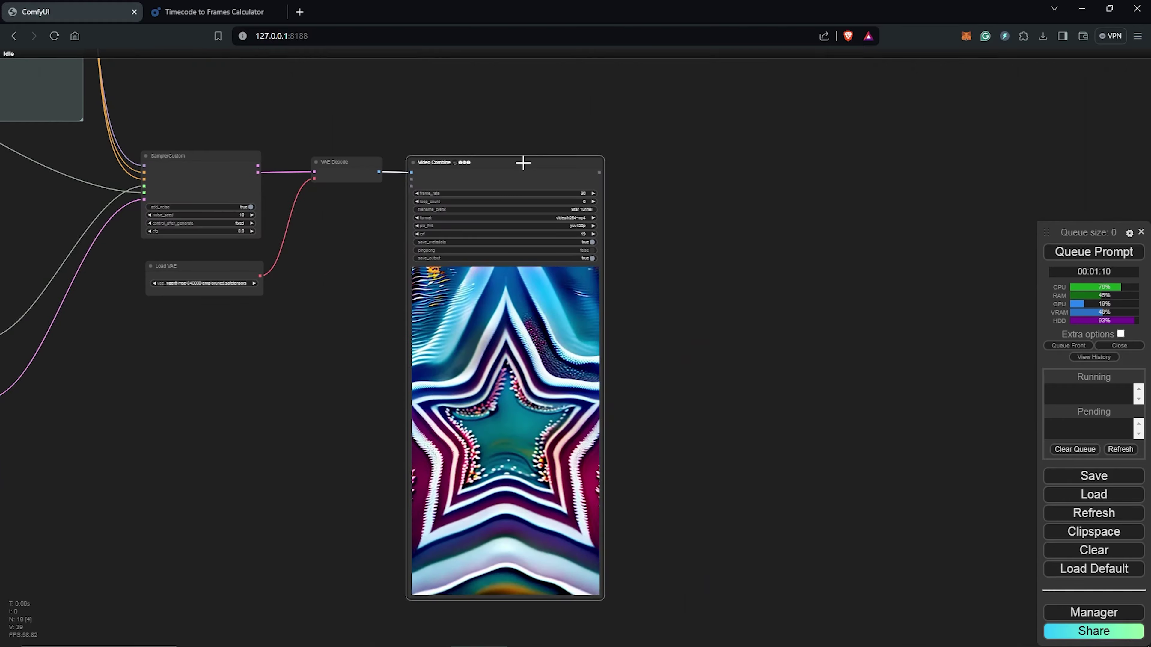
left_click_drag(522, 163, 738, 157, "alt")
left_click_drag(379, 172, 629, 169)
left_click(422, 133)
left_click(592, 133)
- Bypass the original Video Combine node so that only its copy is active
right_click(517, 165)
left_click(524, 362)
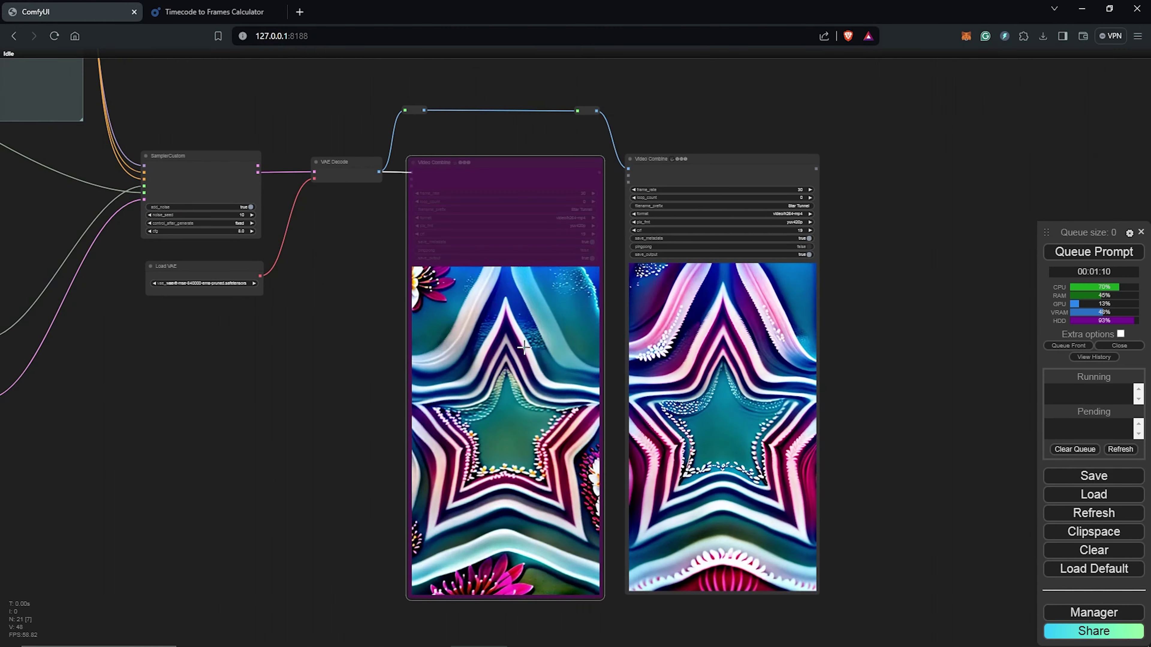
scroll(368, 298, "down", 5)
left_click_drag(390, 330, 545, 338)
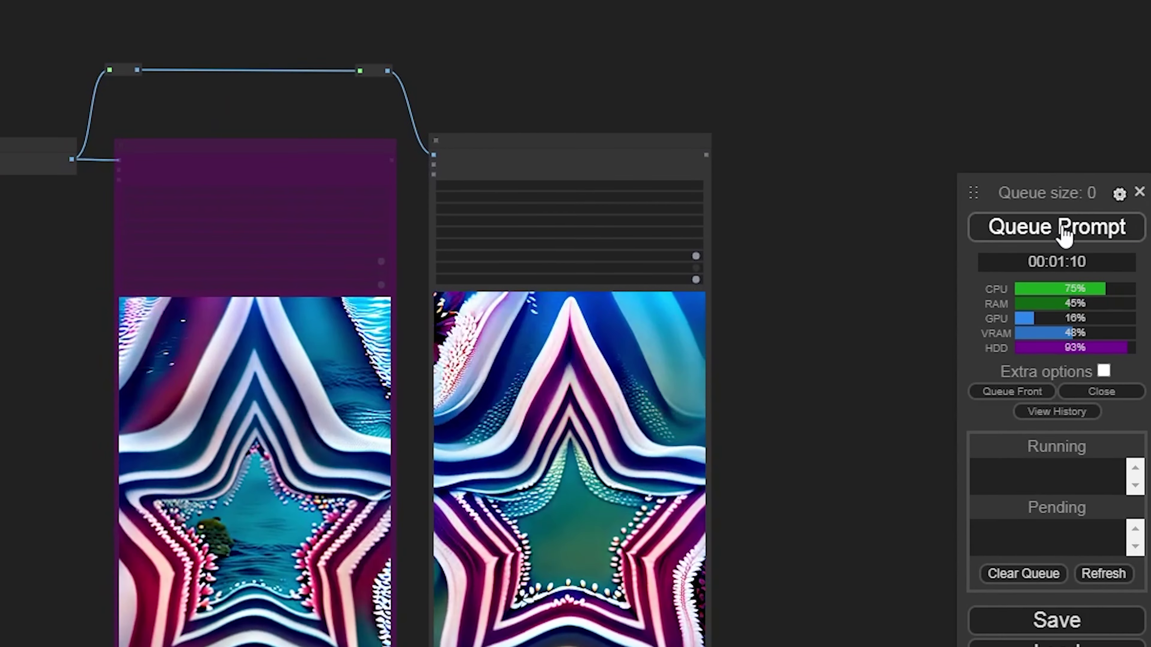
- Queue the prompt and compare the new video with the earlier one in the two Video Combine nodes
left_click(1065, 231)
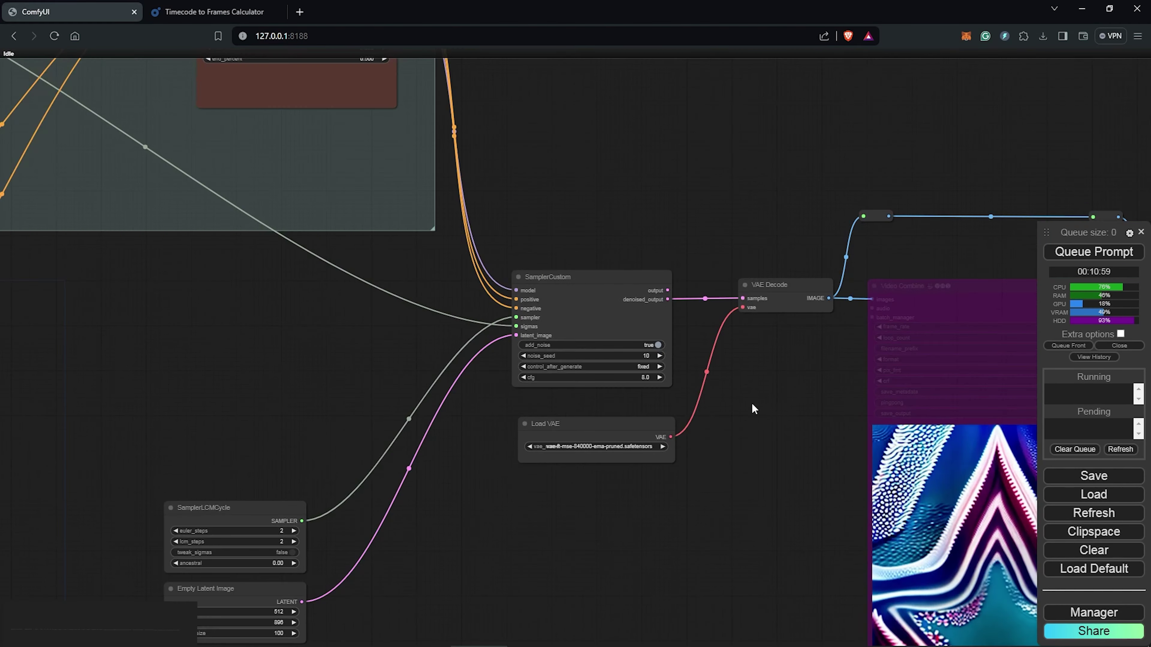
scroll(751, 403, "down", 3)
left_click_drag(776, 480, 535, 318)
scroll(1004, 391, "up", 1)
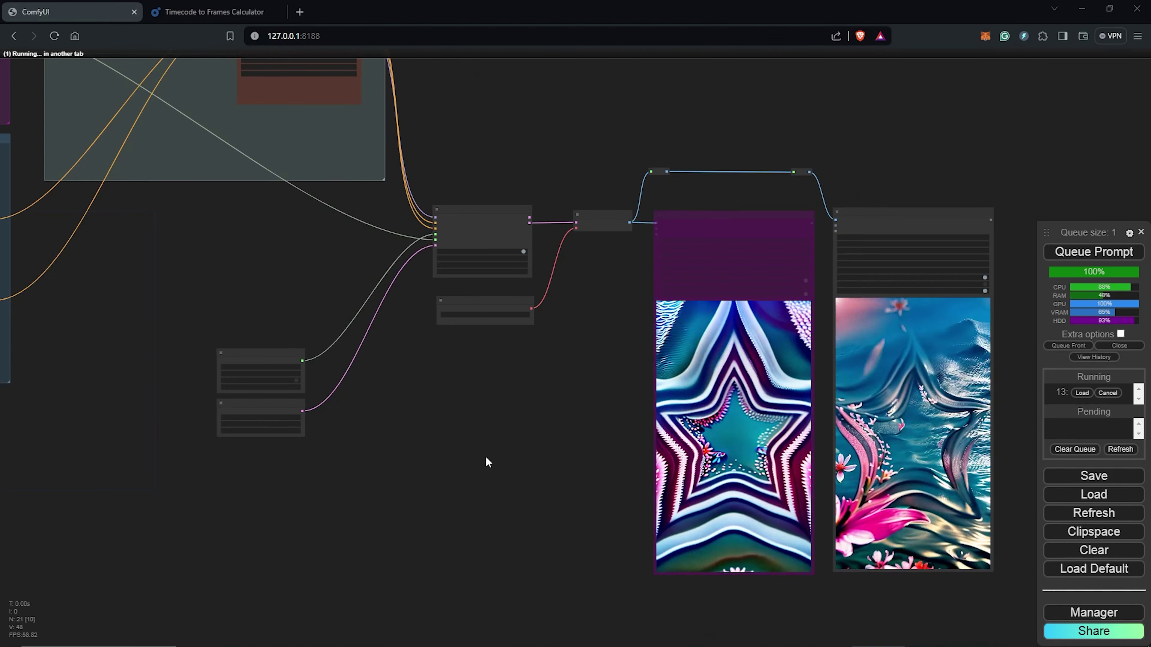
- Switch to the Civitai page of the floating-islands image and copy its generation prompt
scroll(641, 360, "up", 10)
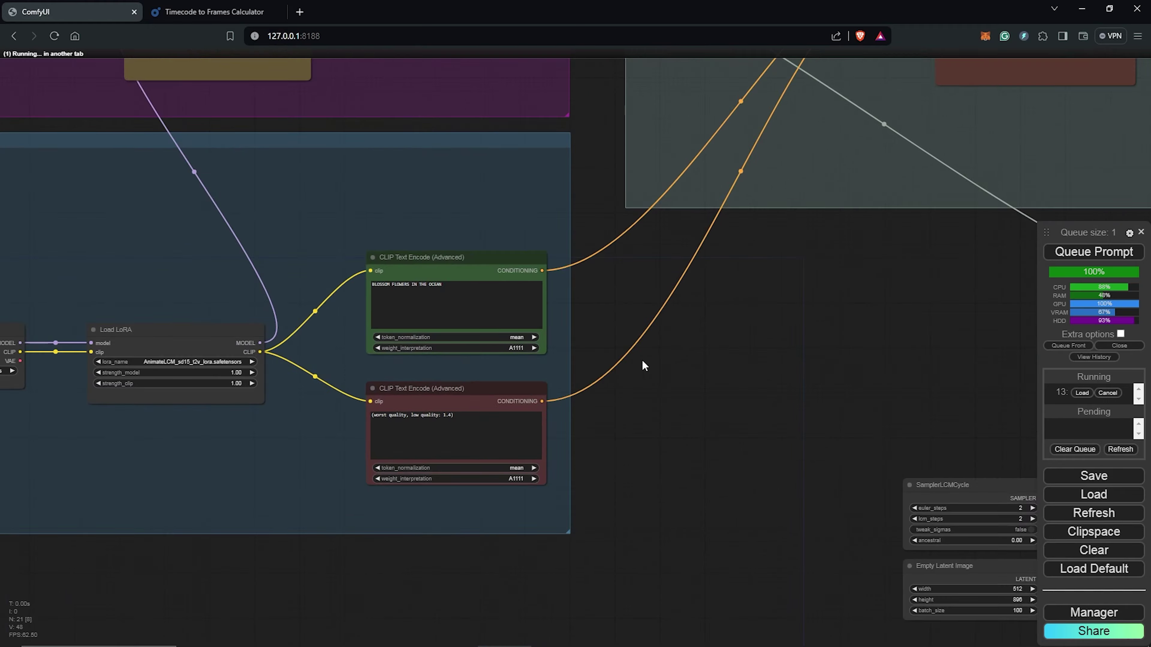
left_click_drag(627, 353, 761, 354)
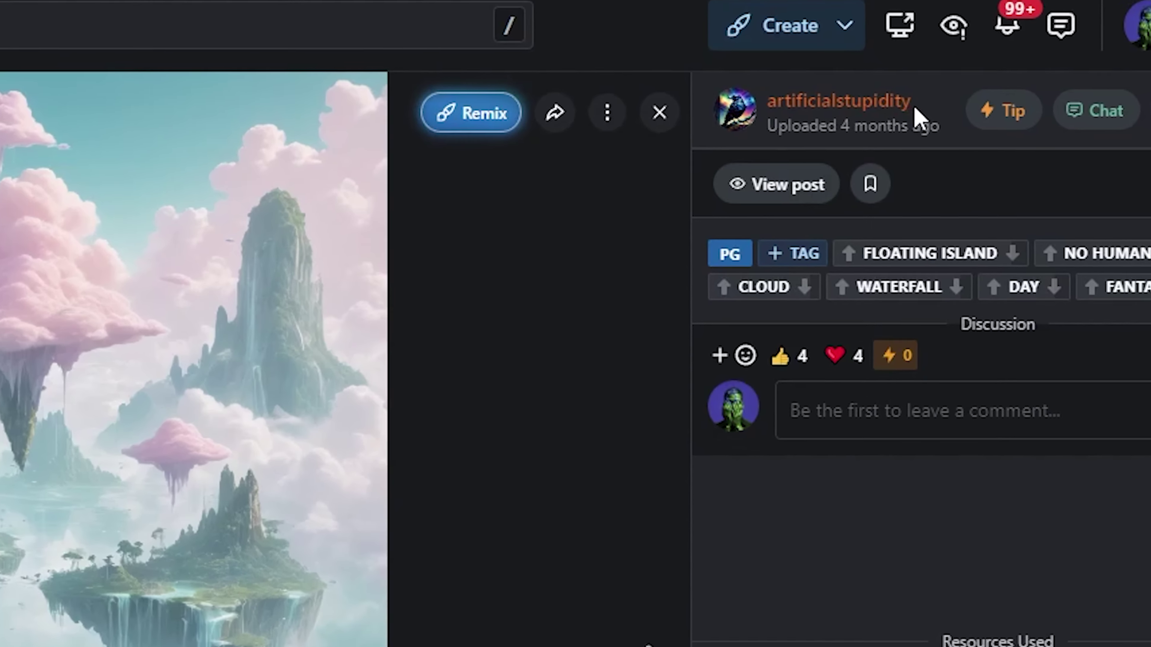
left_click_drag(914, 113, 854, 107)
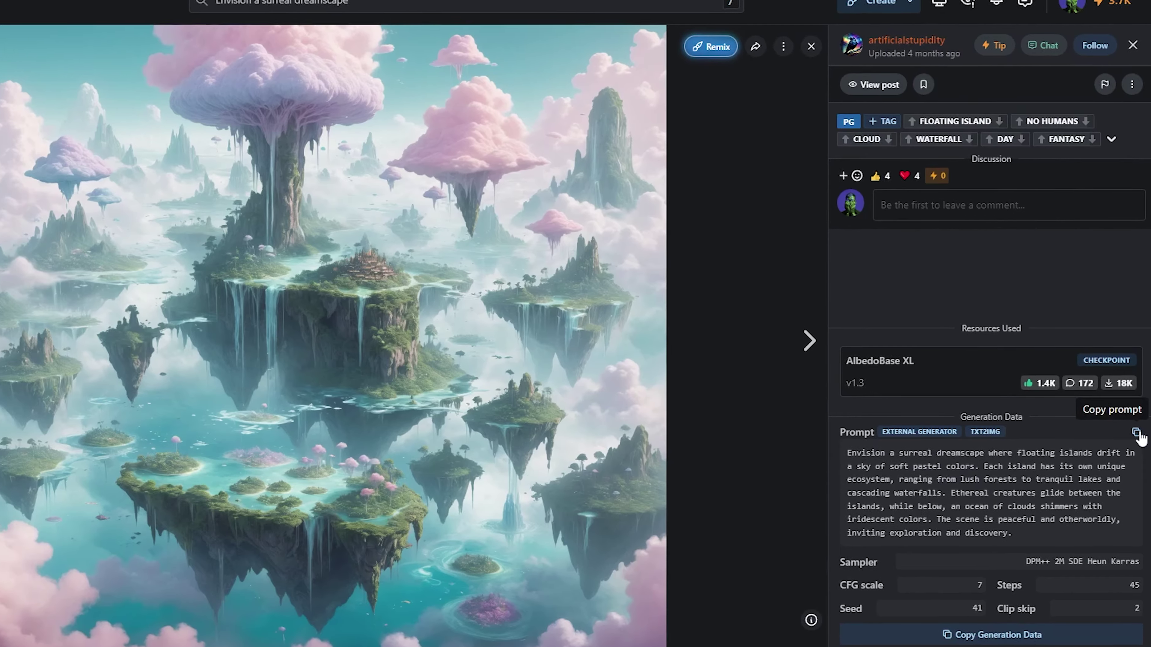
left_click(1136, 432)
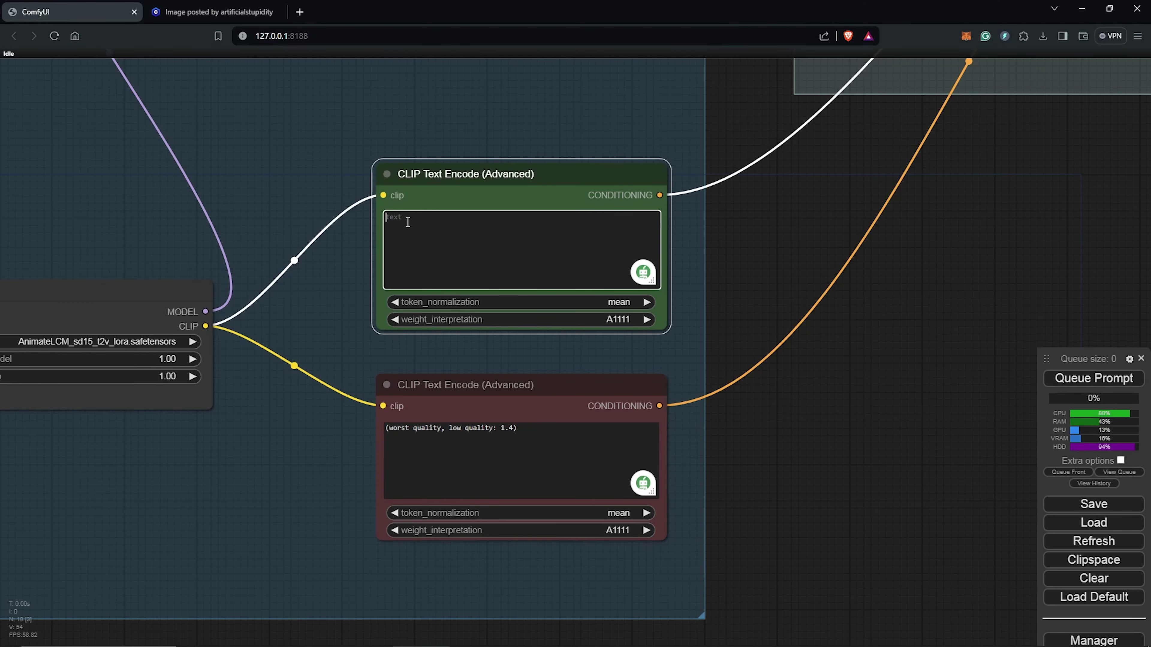
- Use the copied text after "(masterpiece, best quality:1.3)," as positive prompt and append "clutter, bad quality, low quality, blurry" to the negative prompt
type("(masterpiece, best quality:1.3), Envision a surreal dreamscape where floating islands drift in a sky of soft pastel colors. Each island has its own unique ecosystem, ranging from lush forests to tranquil lakes and cascading waterfalls. Ethereal creatures glide between the islands, while below, an ocean of clouds shimmers with iridescent colors. The scene is peaceful and otherworldly, inviting exploration and discovery.")
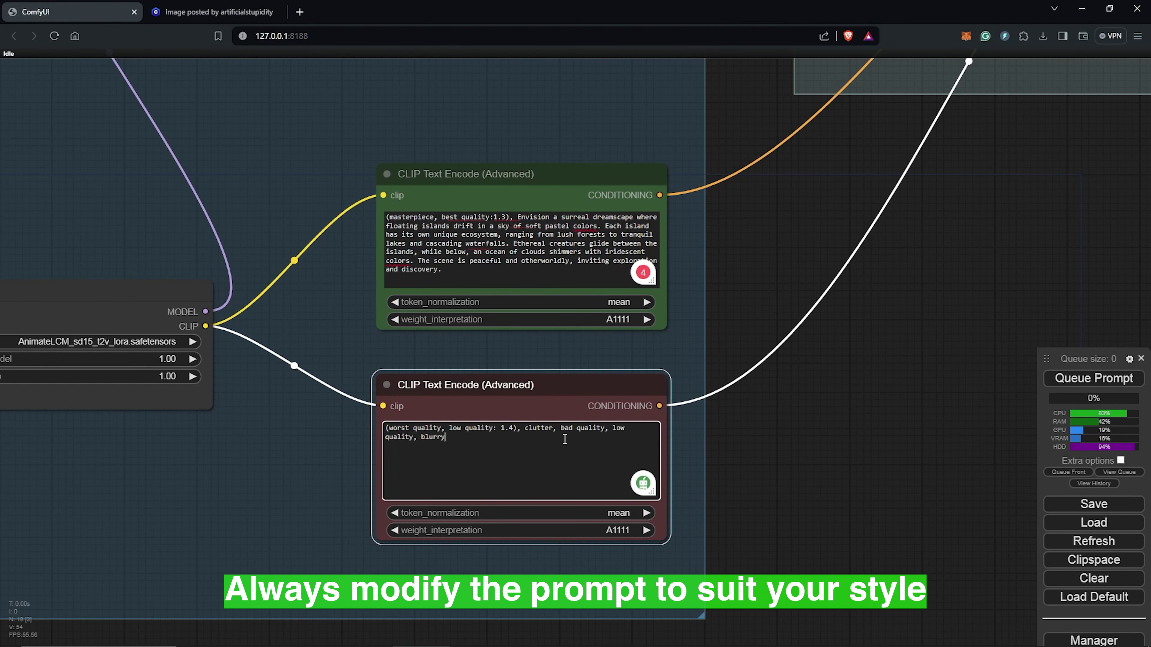
left_click(795, 459)
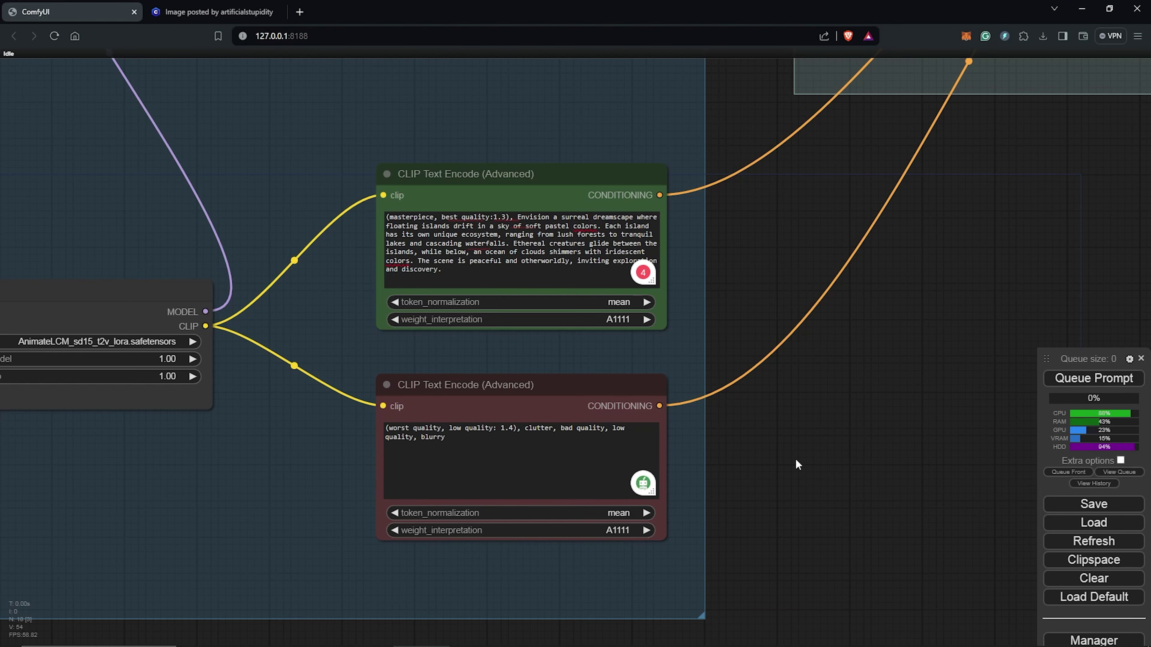
- Switch the Load Checkpoint node's model to the helloyoung25d checkpoint
left_click_drag(217, 482, 595, 495)
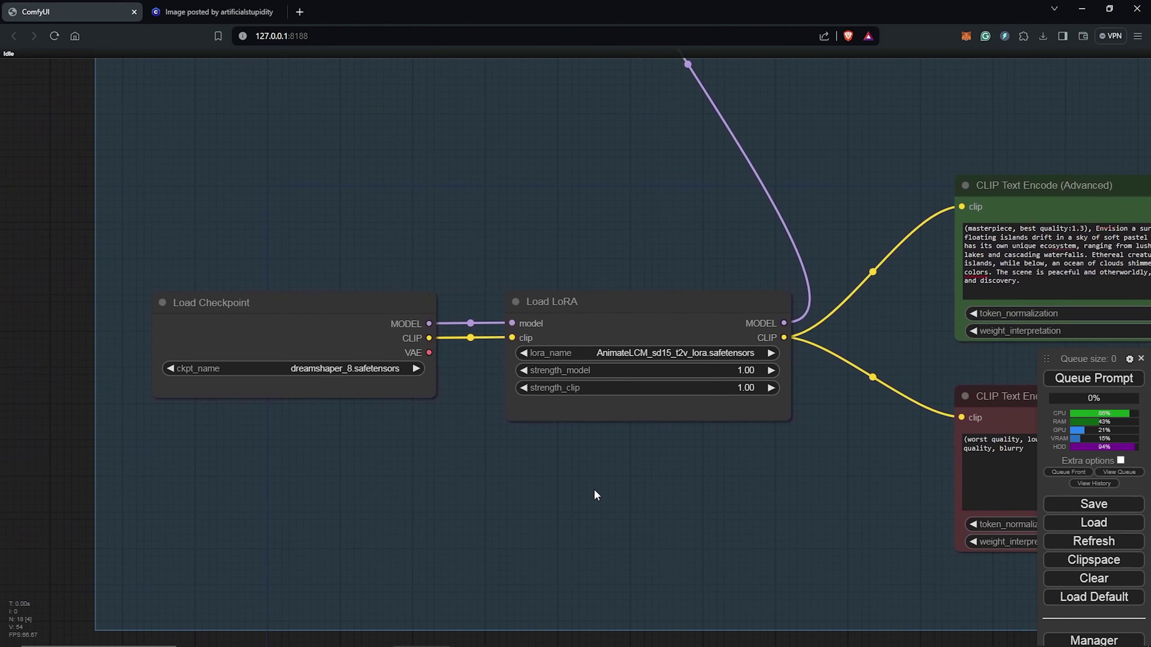
left_click(382, 373)
left_click(315, 537)
- Set both strength and end_percent to 0.4 in the Apply Advanced ControlNet node
scroll(315, 537, "down", 8)
left_click_drag(953, 460, 815, 503)
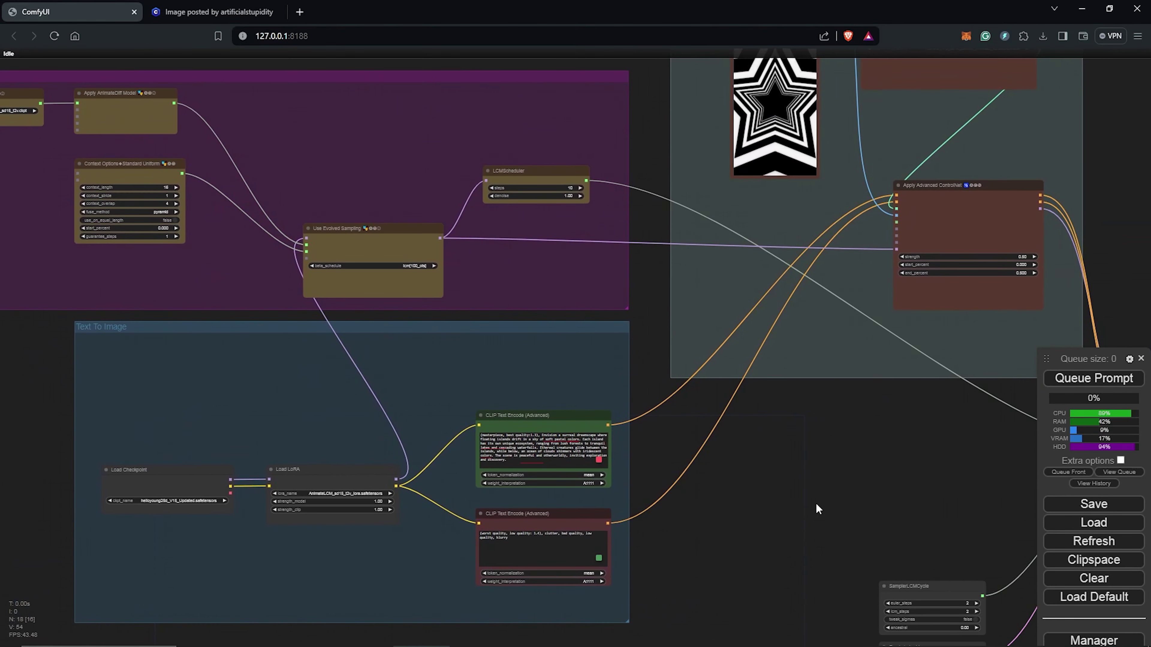
scroll(719, 357, "up", 7)
left_click_drag(913, 337, 673, 533)
left_click(887, 376)
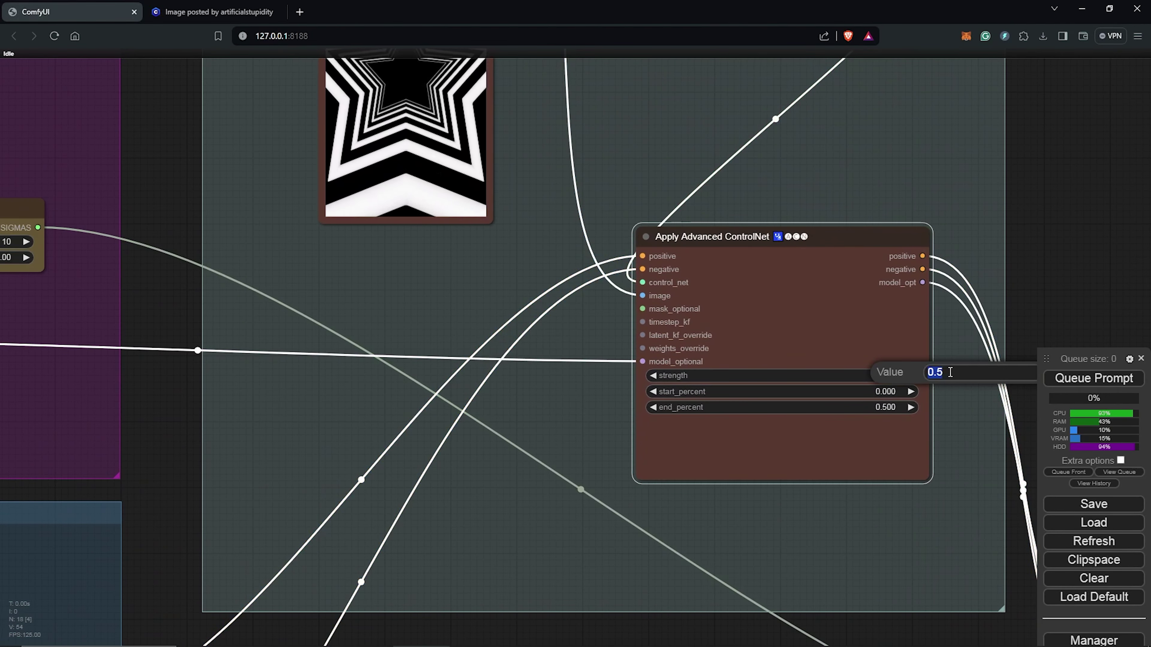
type("0.4")
key("Return")
left_click(884, 408)
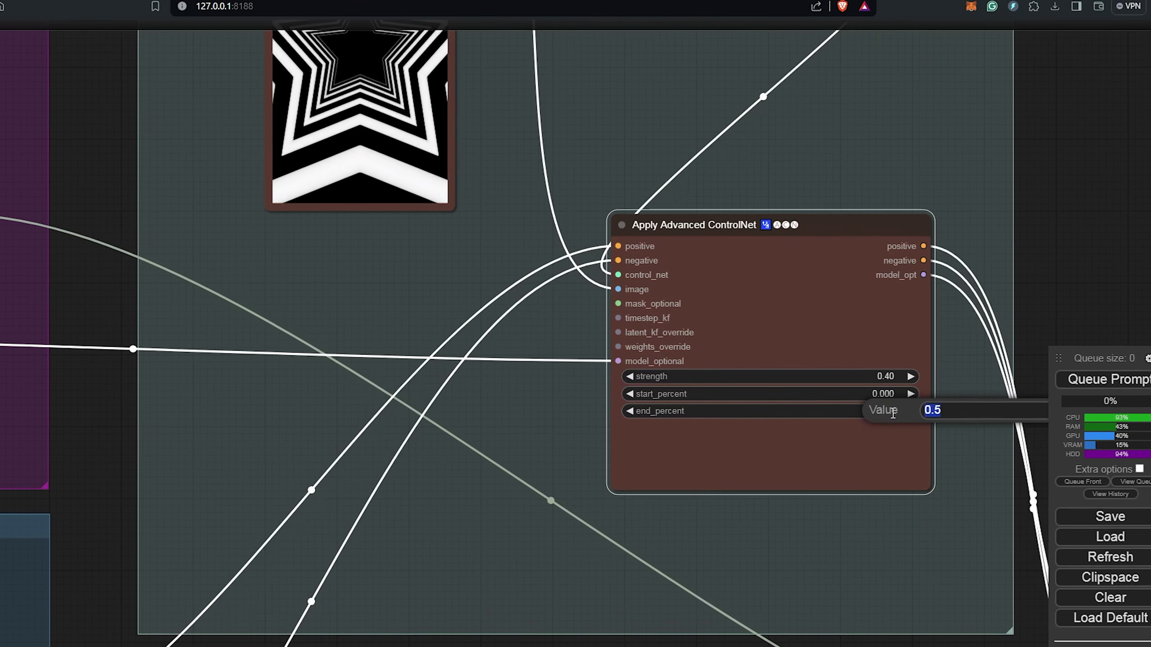
type("0.4")
key("Return")
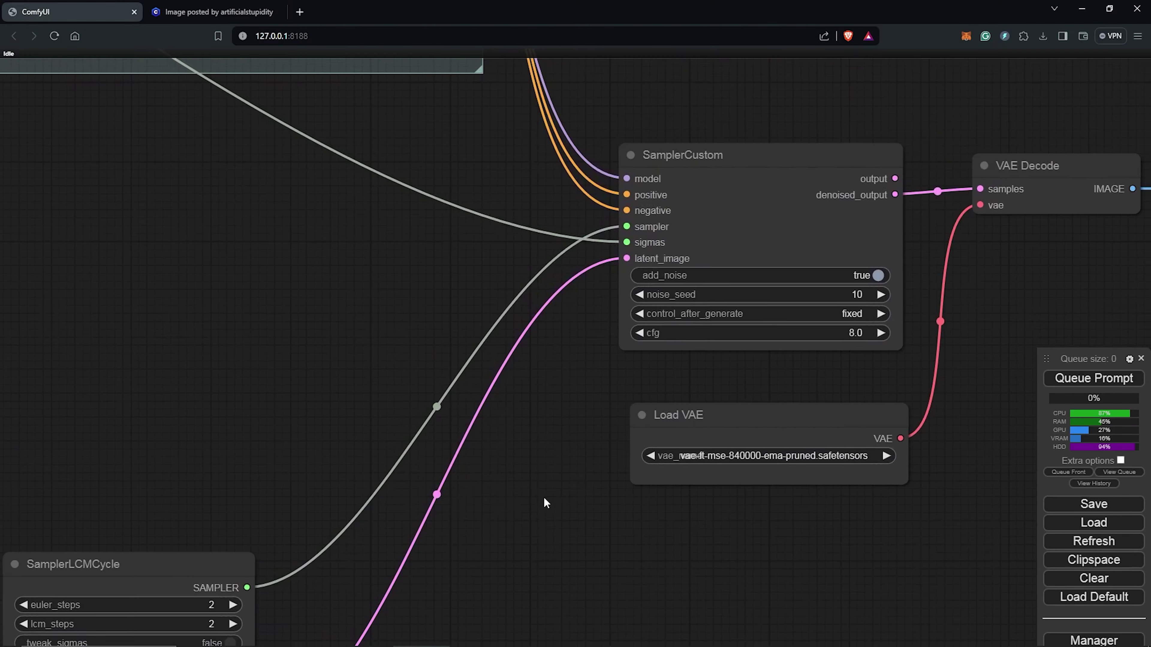
- Set noise_seed to 100 and cfg to 1.8 in the SamplerCustom node
left_click_drag(543, 497, 506, 542)
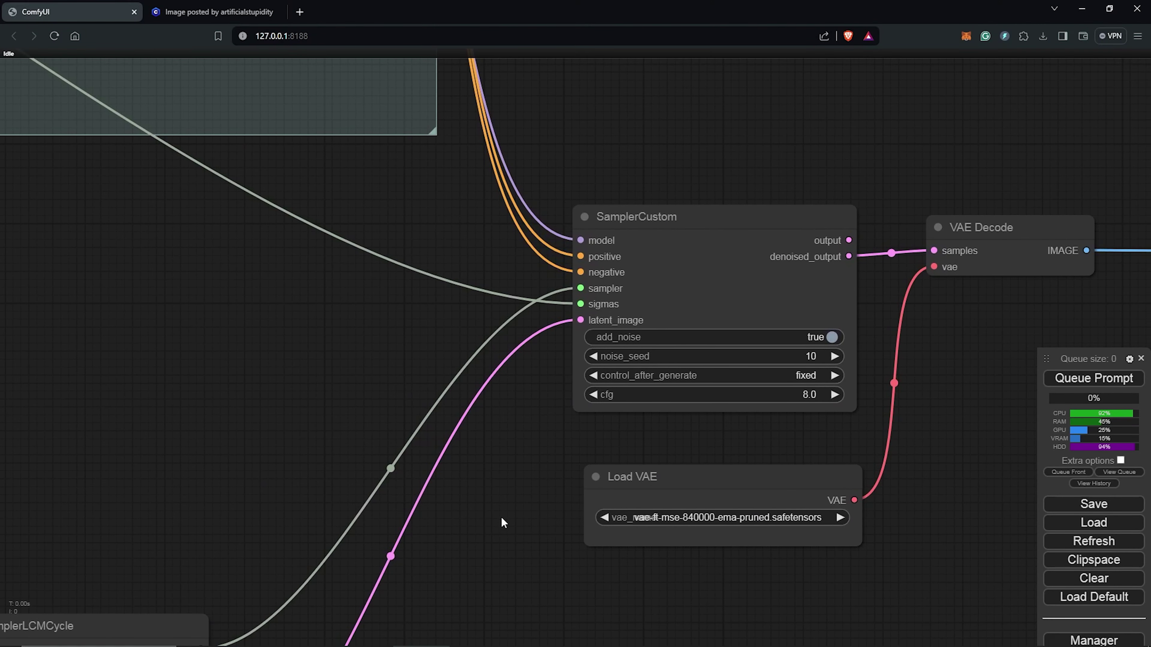
left_click(734, 339)
type("0")
key("Return")
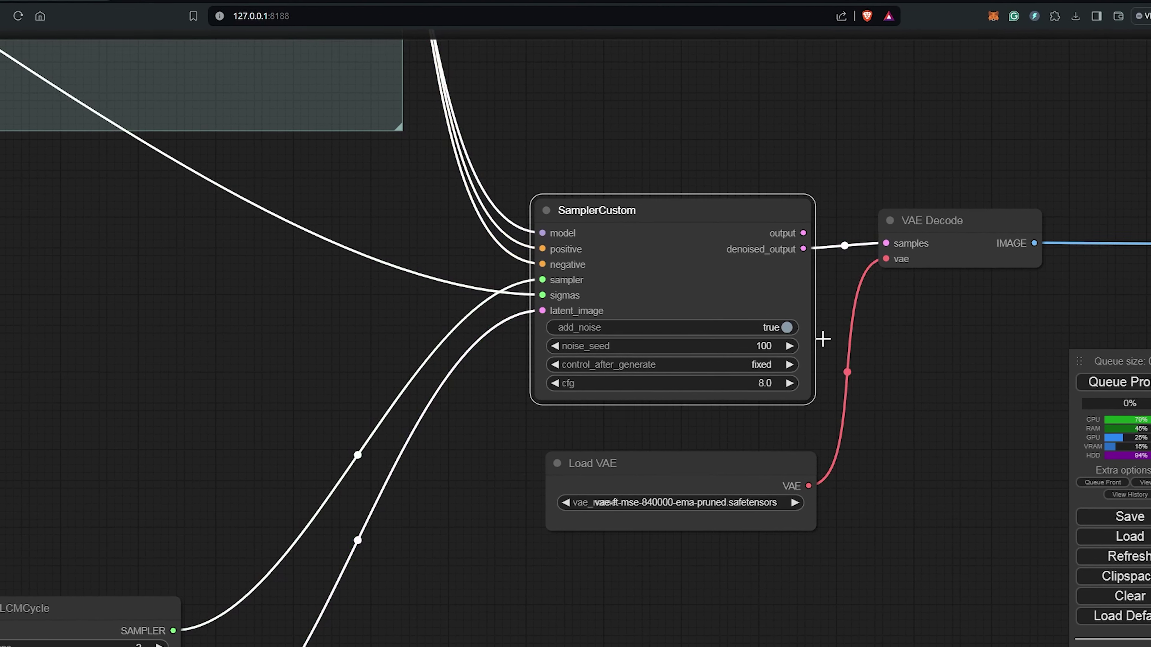
left_click(755, 384)
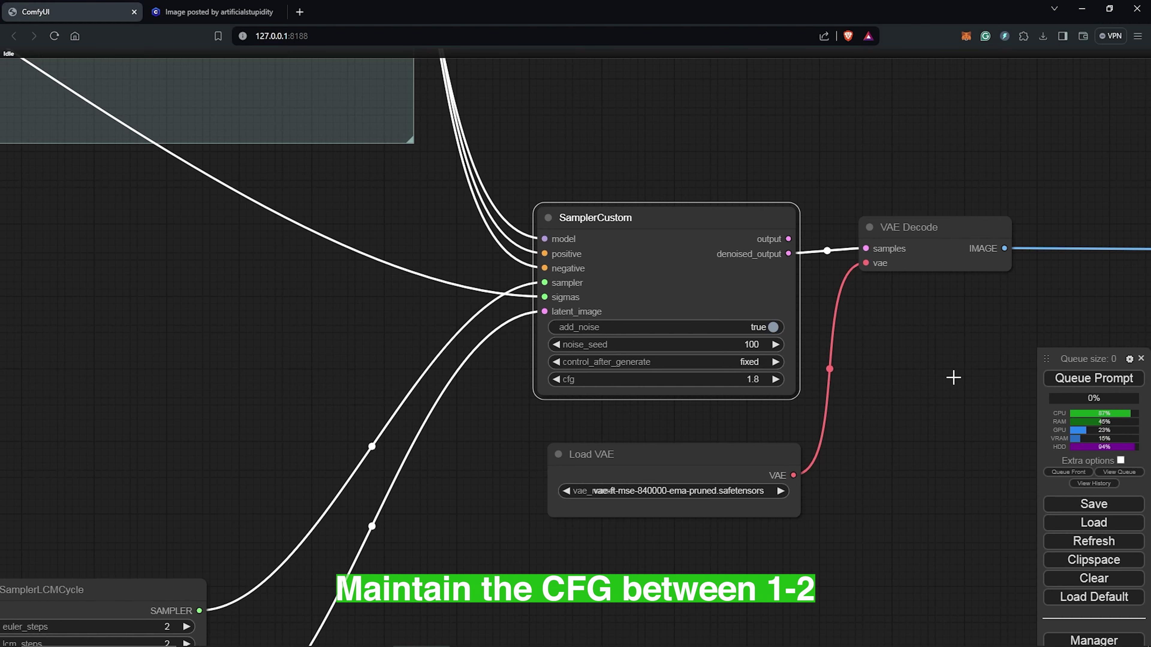
- Queue the prompt to generate the dreamscape video and view the result in the Video Combine node
left_click_drag(953, 377, 886, 359)
left_click(1078, 379)
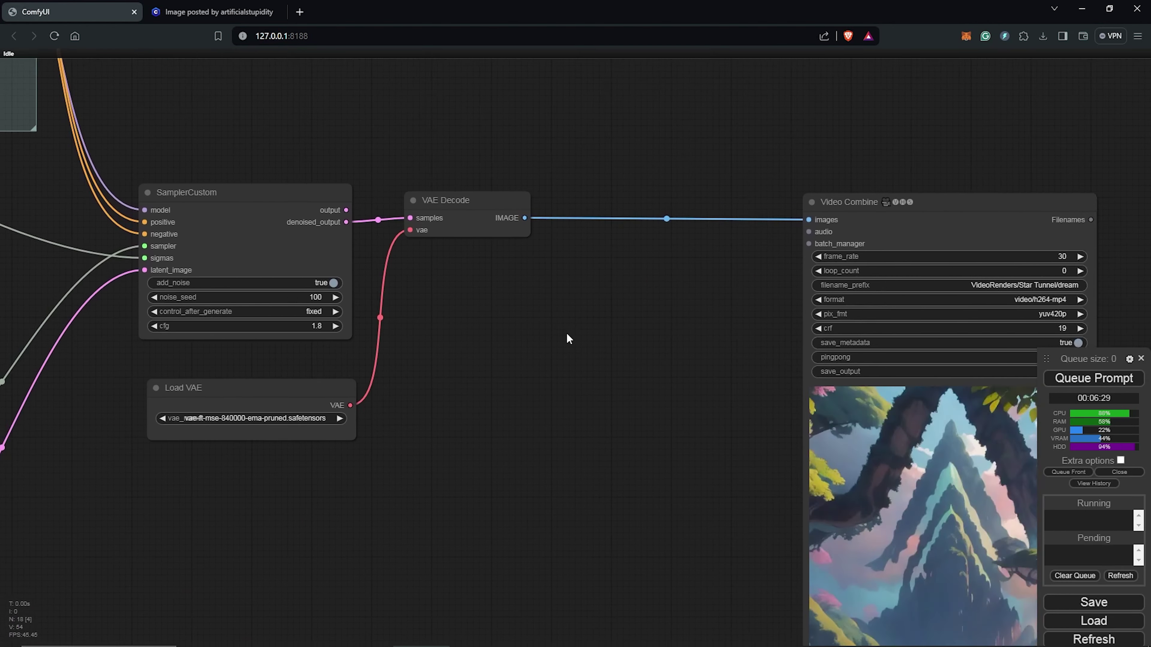
left_click_drag(566, 333, 385, 312)
scroll(643, 362, "down", 5)
- Move the Video Combine node up above VAE Decode and enlarge it to show a bigger video preview
left_click_drag(596, 361, 725, 356)
left_click_drag(960, 382, 878, 109)
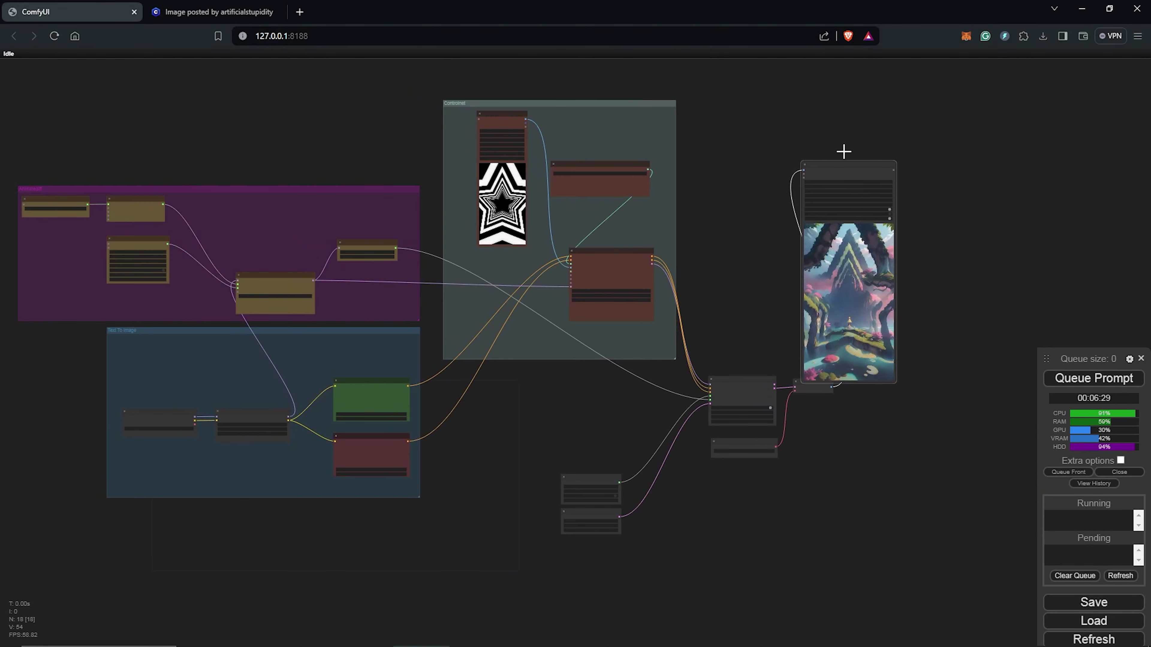
left_click_drag(930, 325, 1036, 536)
scroll(1032, 552, "down", 1)
left_click_drag(1068, 260, 1046, 261)
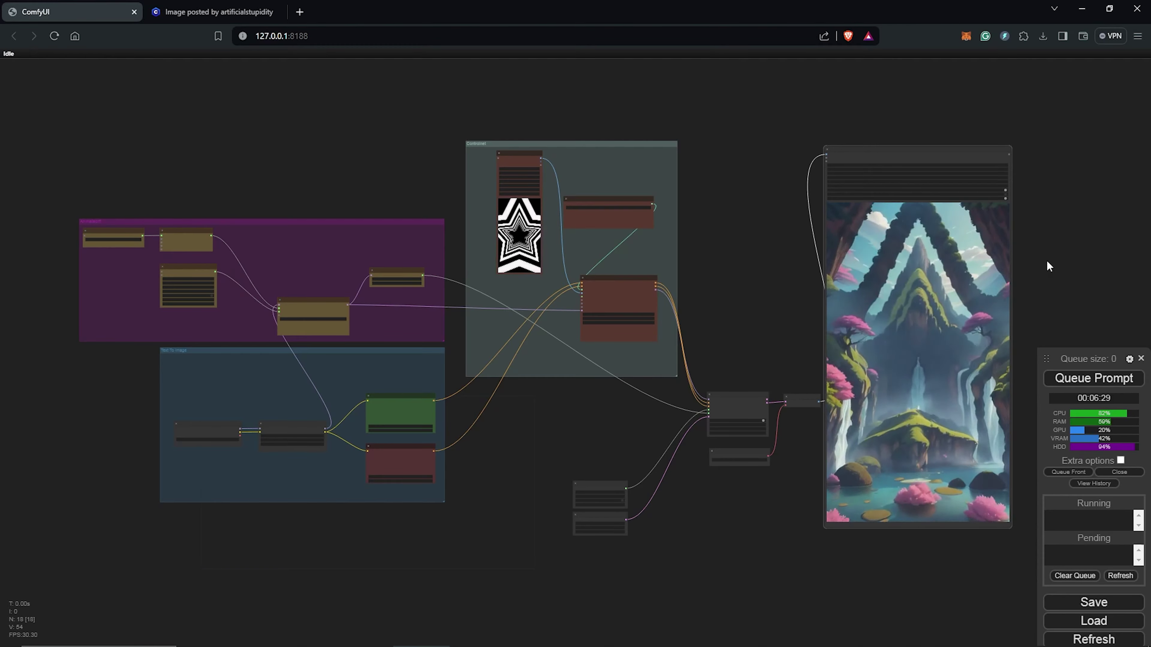